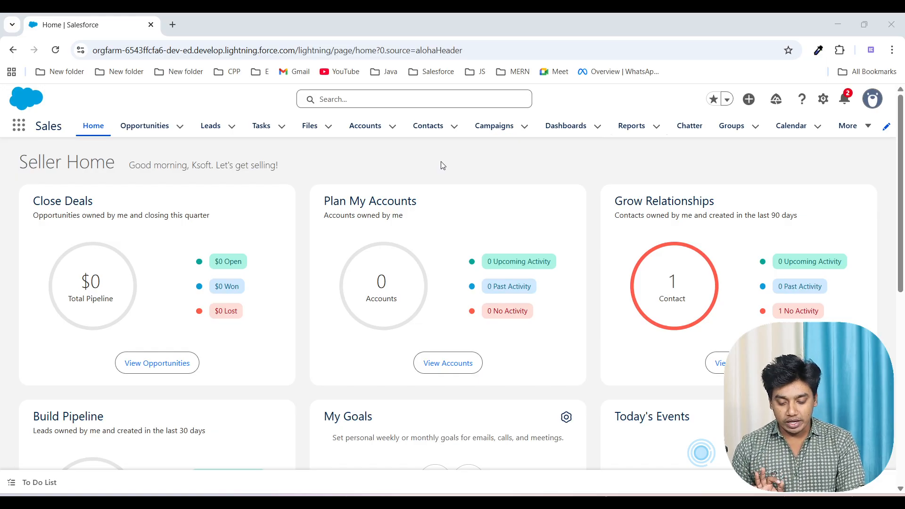
Step: Open the Student object's fields and relationships in Setup from the Students list
left_click(860, 134)
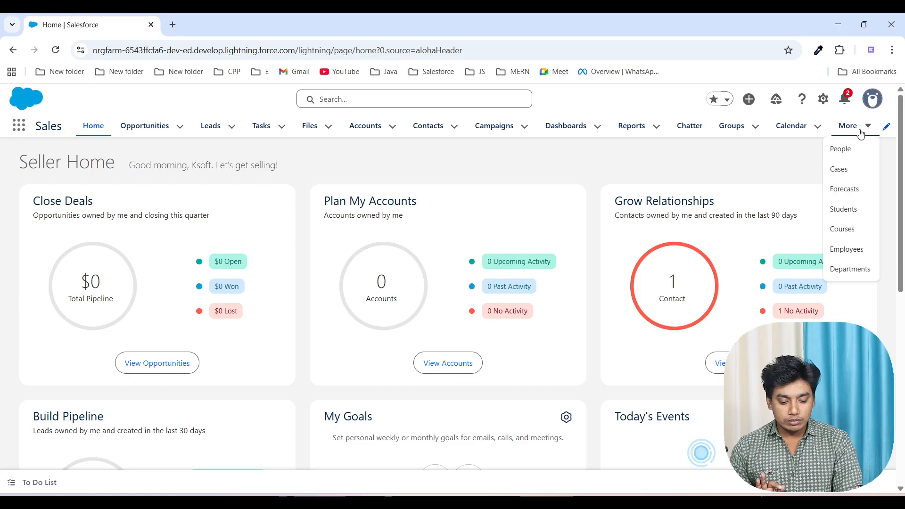
left_click(846, 212)
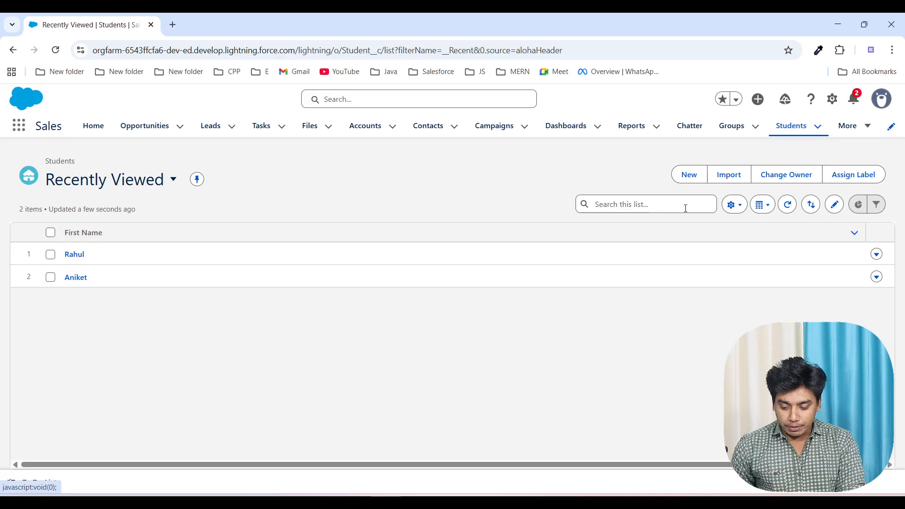
left_click(832, 109)
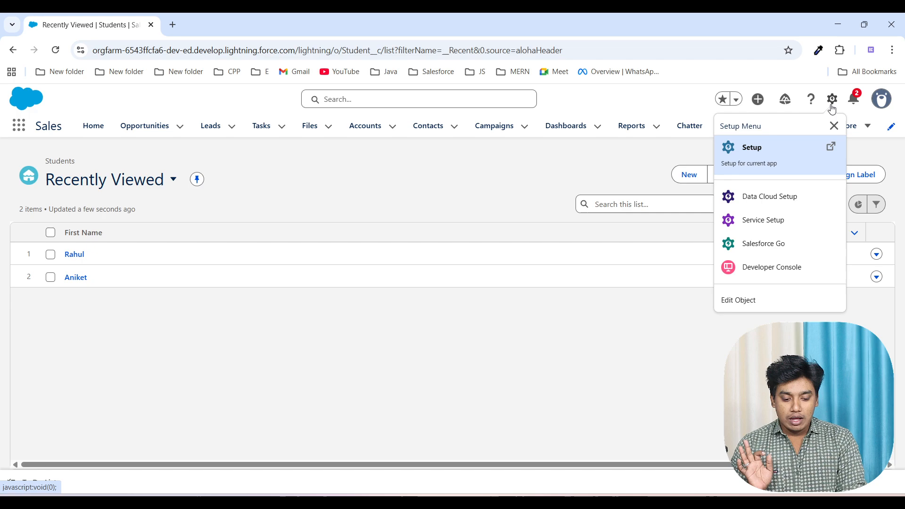
left_click(761, 302)
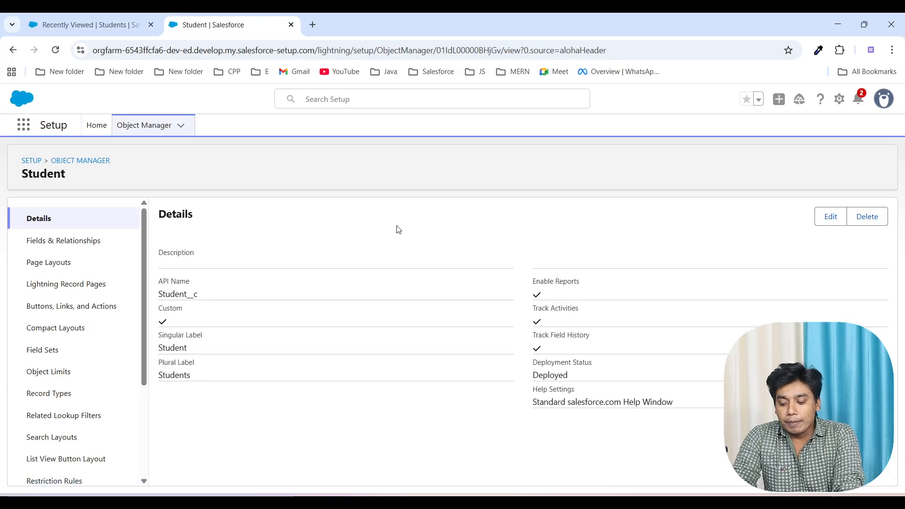
left_click(69, 241)
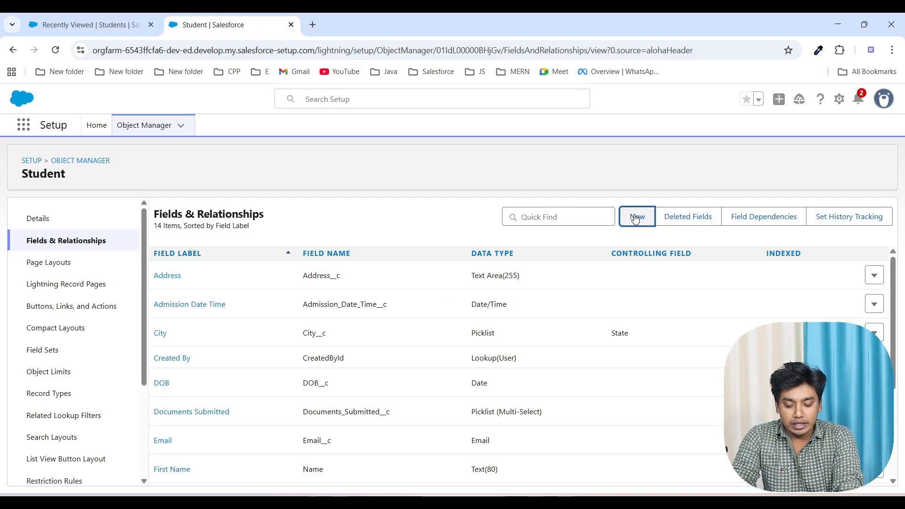
Step: Start a new custom field on the Student object with the Lookup Relationship data type
left_click(636, 218)
scroll(428, 295, "down", 2)
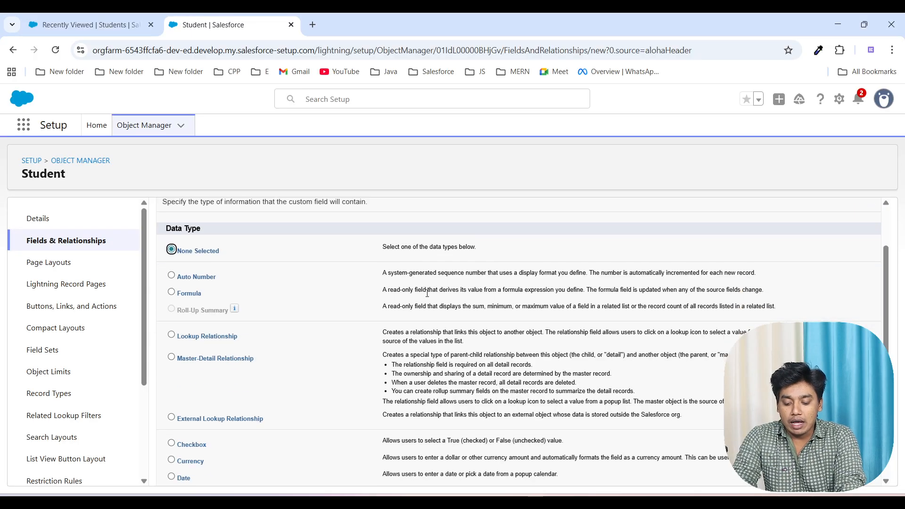
left_click(171, 336)
scroll(524, 334, "down", 5)
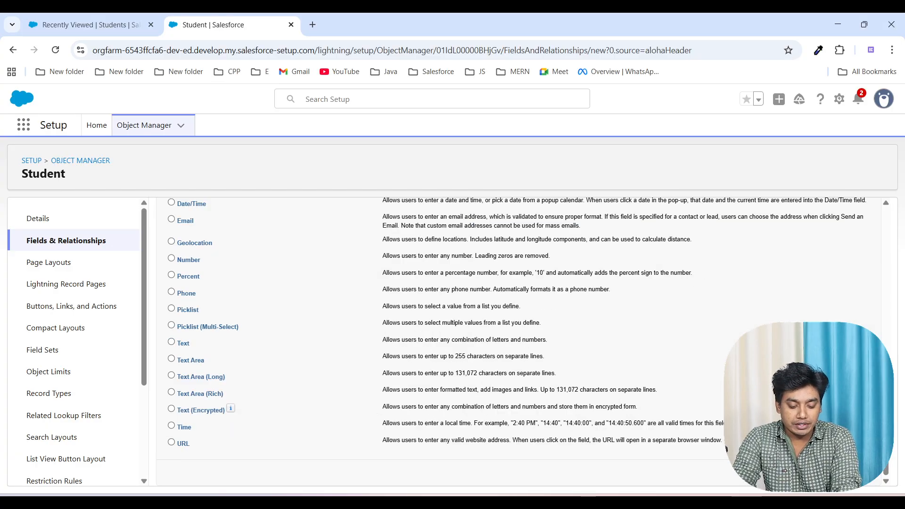
Step: Relate the new lookup field to the Department object and continue to the label and name settings
left_click(441, 324)
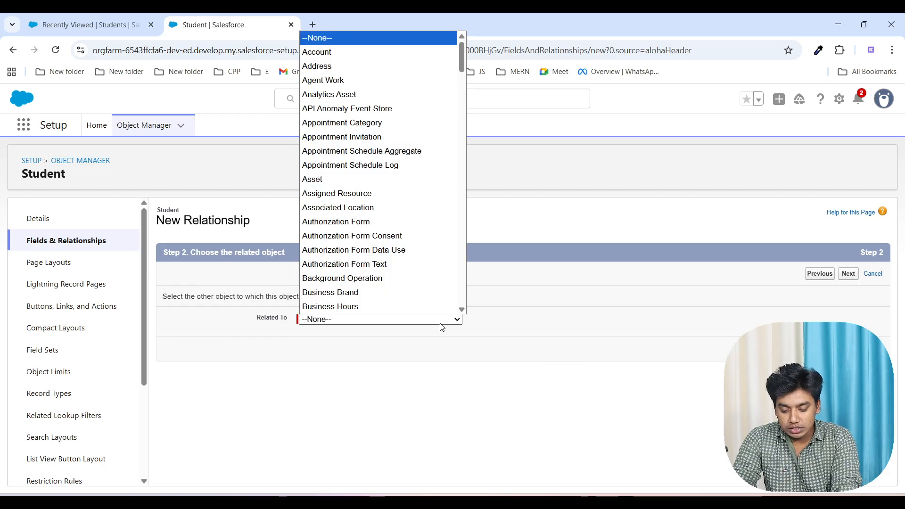
key("c")
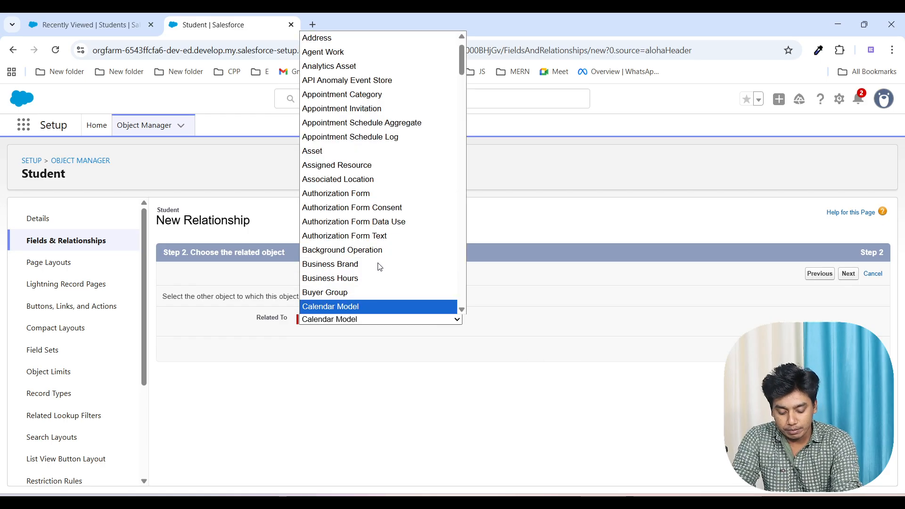
key("d")
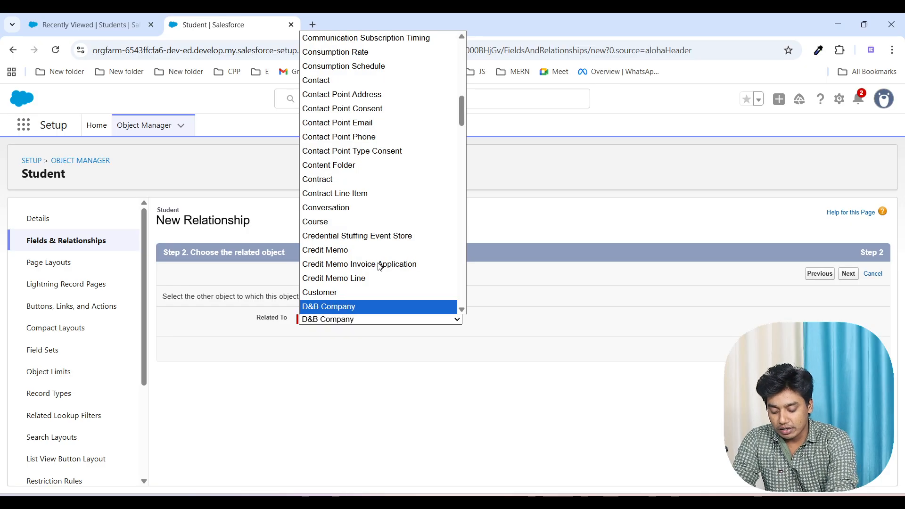
key("e")
key("Down")
key("Down")
key("Down")
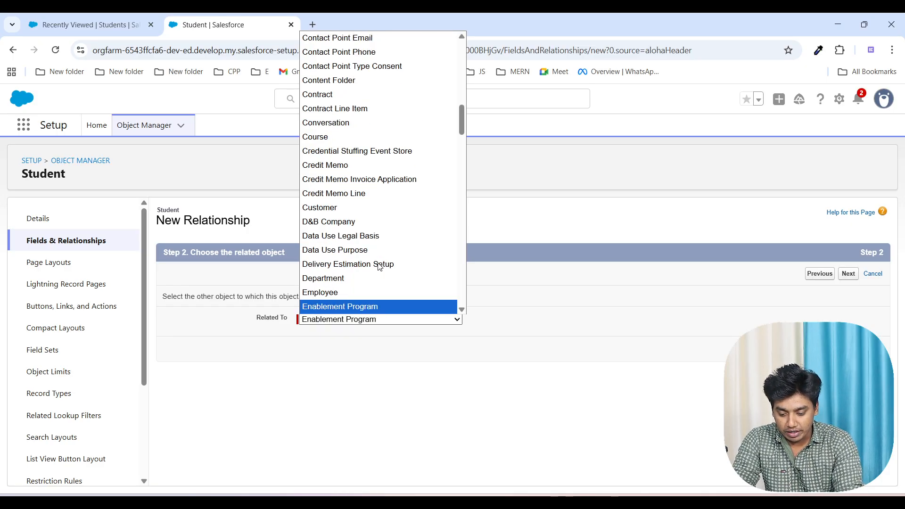
key("Up")
key("Up")
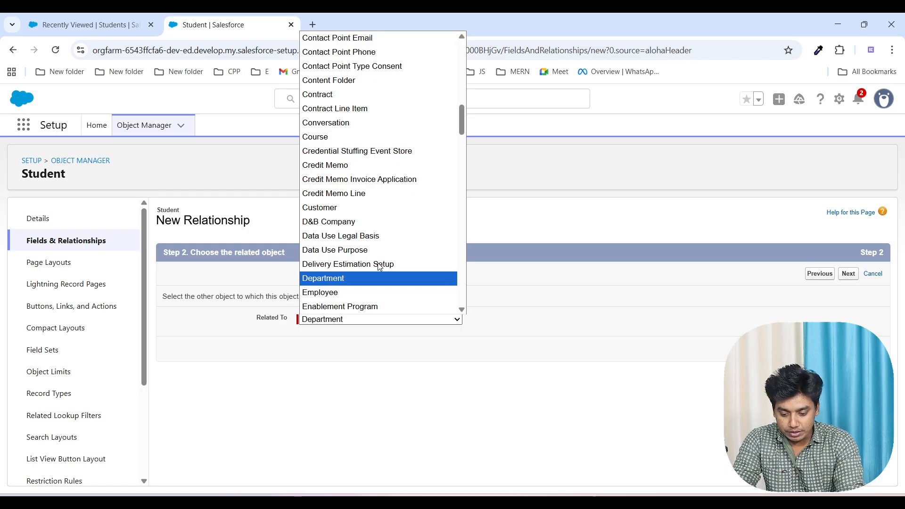
key("Return")
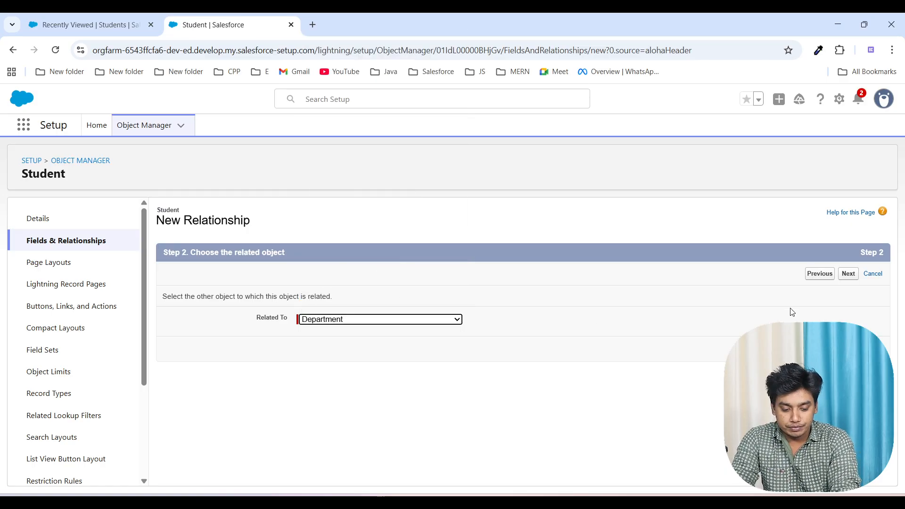
left_click(849, 274)
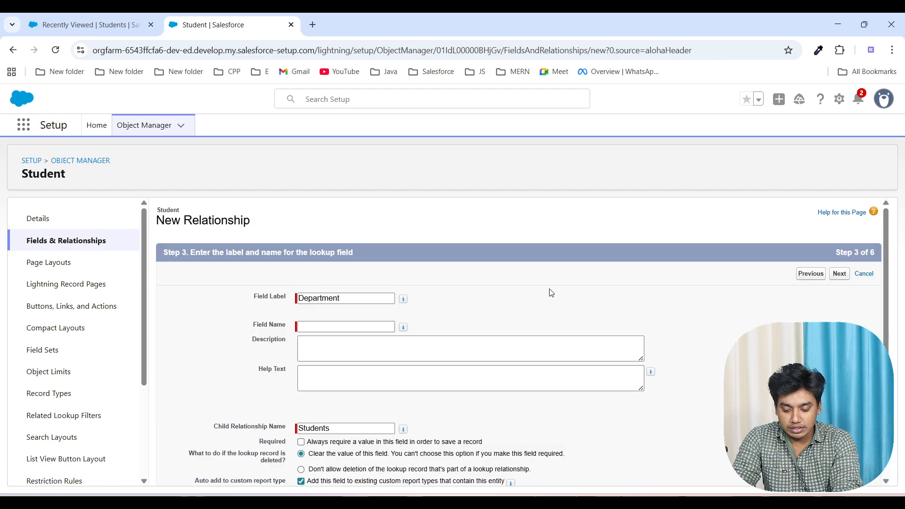
Step: Fill in the field name Department for the lookup field, keeping the label Department
scroll(541, 347, "down", 2)
scroll(541, 347, "up", 4)
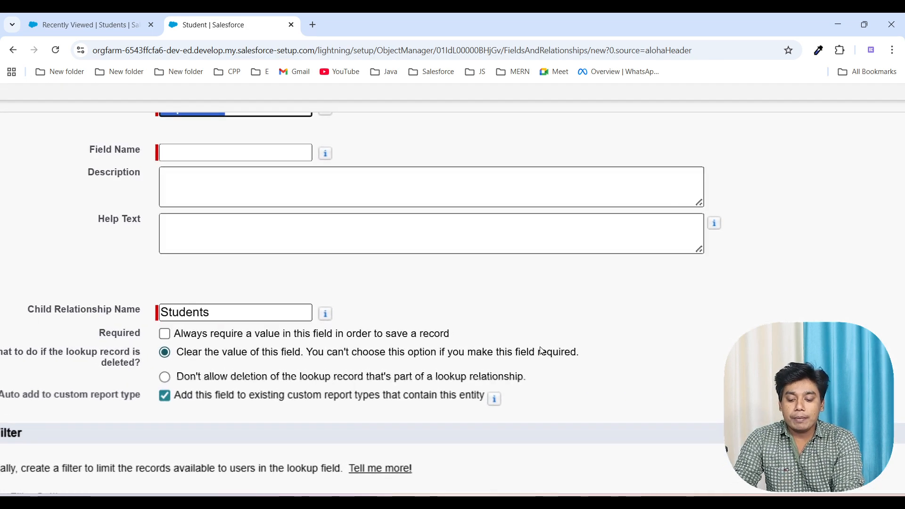
scroll(541, 350, "down", 4)
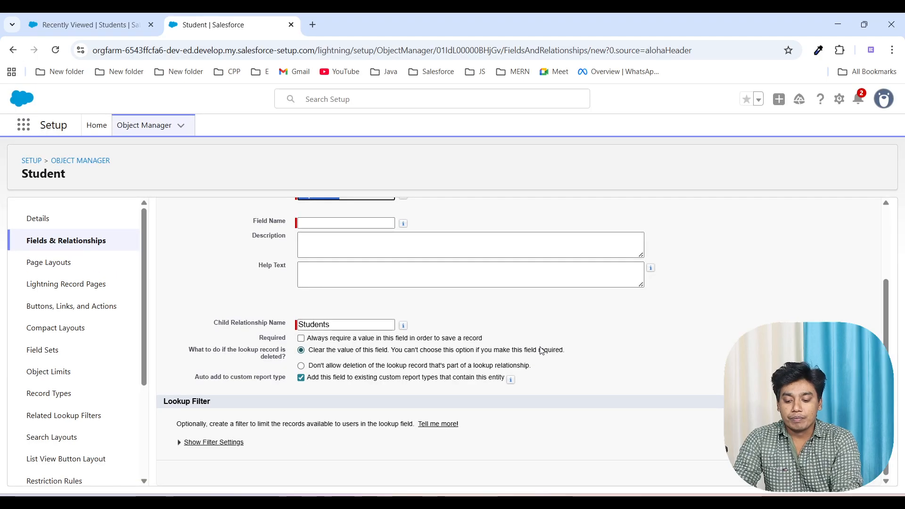
left_click(612, 374)
scroll(612, 374, "up", 1)
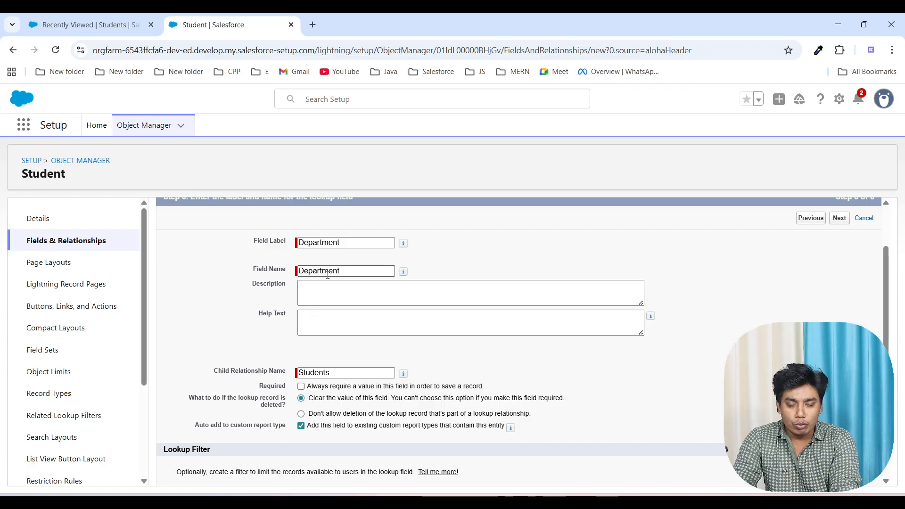
scroll(378, 306, "up", 3)
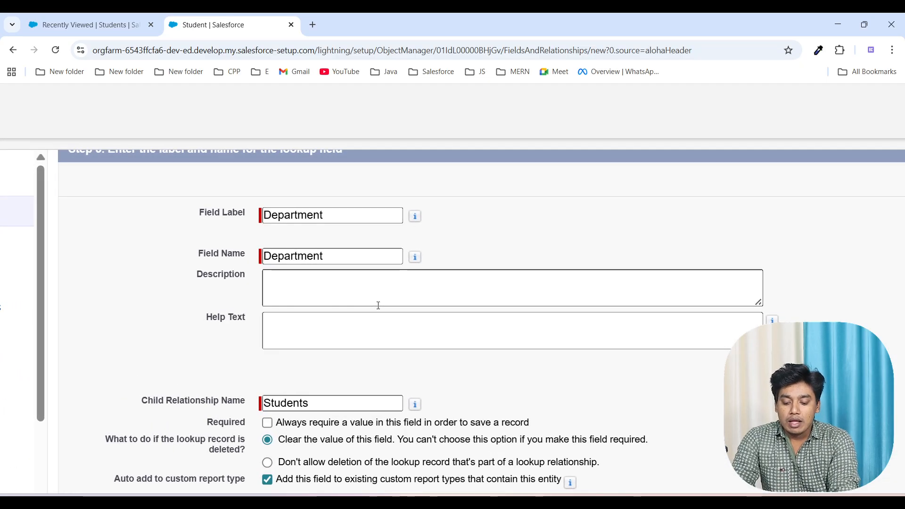
Step: Try making the Department lookup required, then make it optional again and clear its value when the lookup record is deleted
scroll(378, 306, "down", 1)
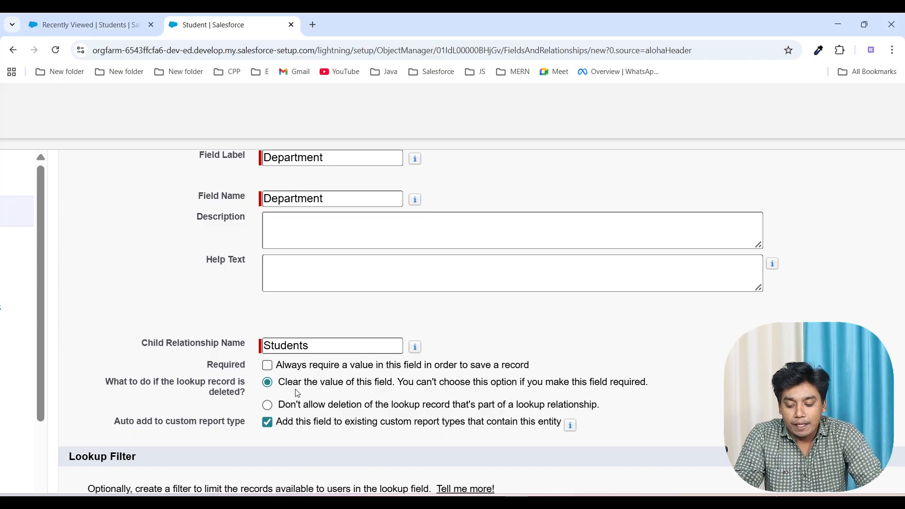
left_click(269, 368)
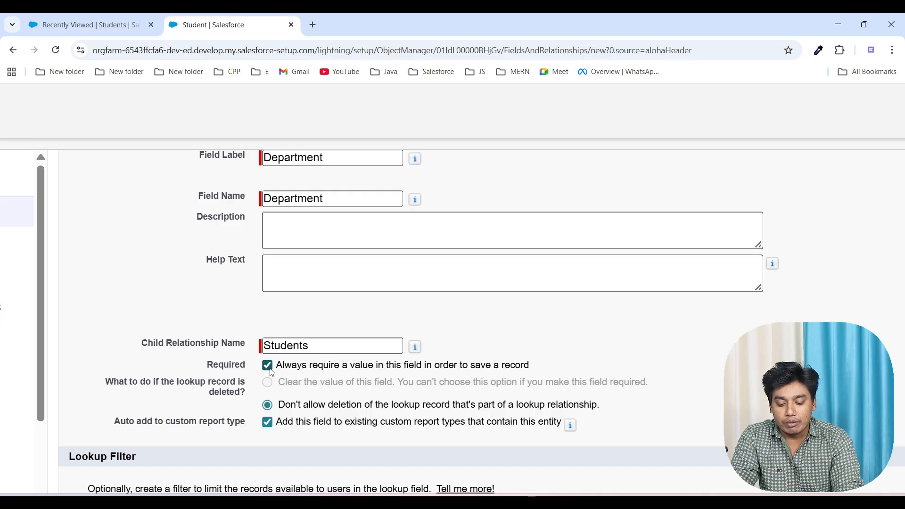
scroll(617, 425, "up", 3)
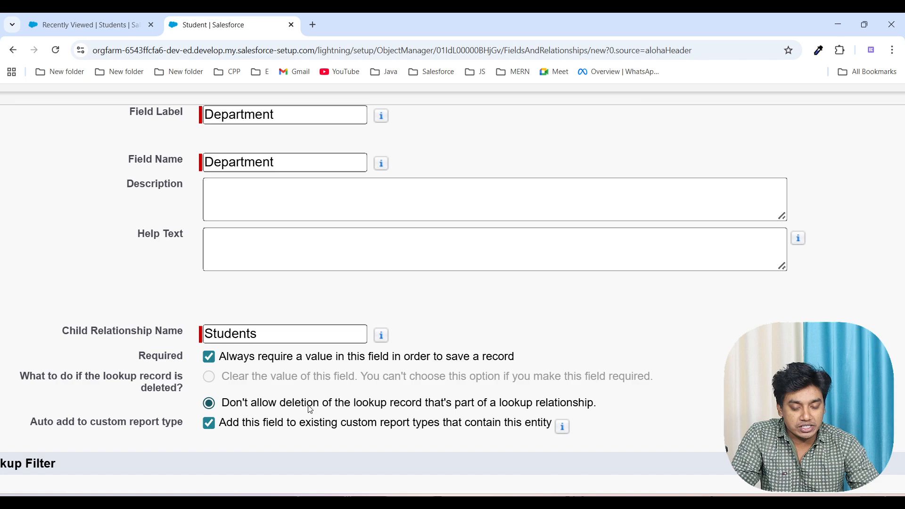
left_click(213, 362)
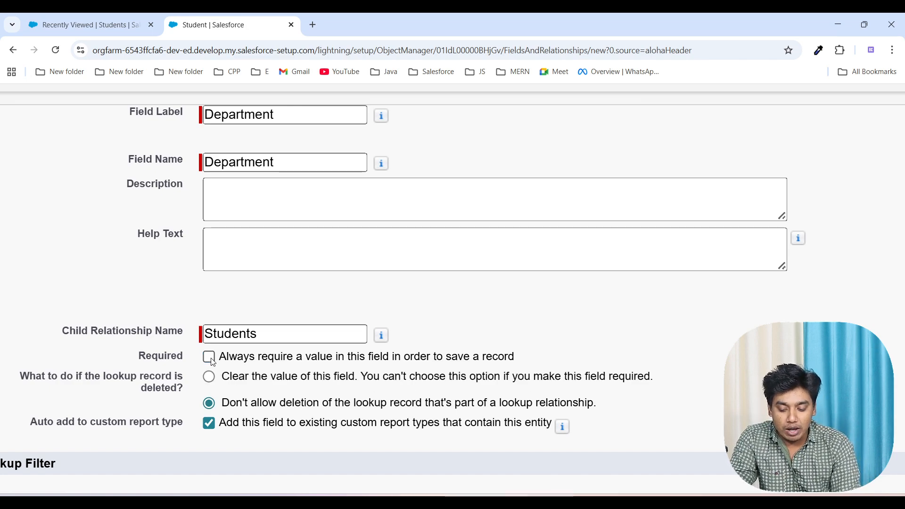
left_click(209, 376)
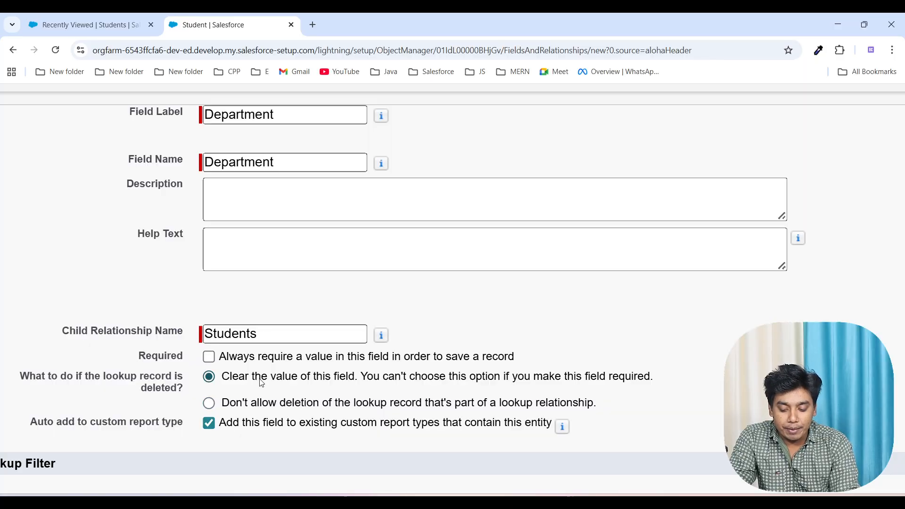
Step: Examine the Students list, then the lookup field's child relationship name, deletion behaviour and custom report type options
scroll(262, 383, "down", 2)
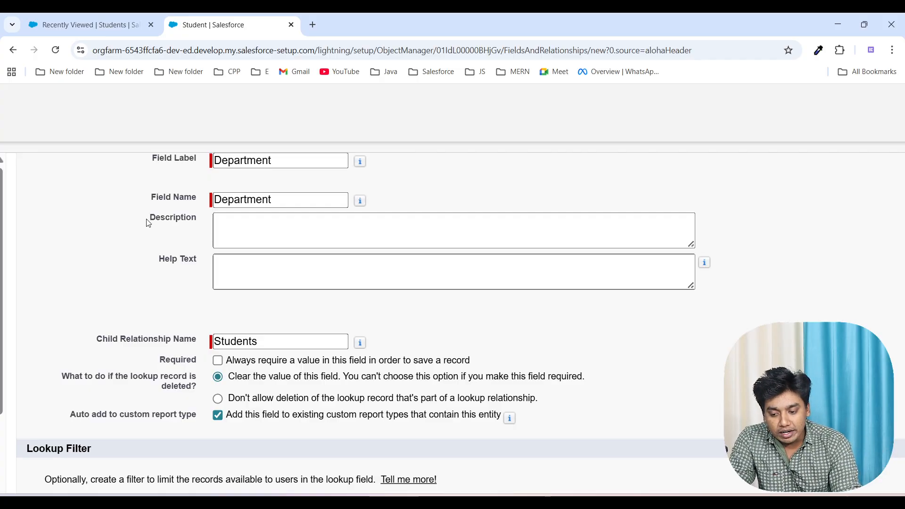
left_click(107, 33)
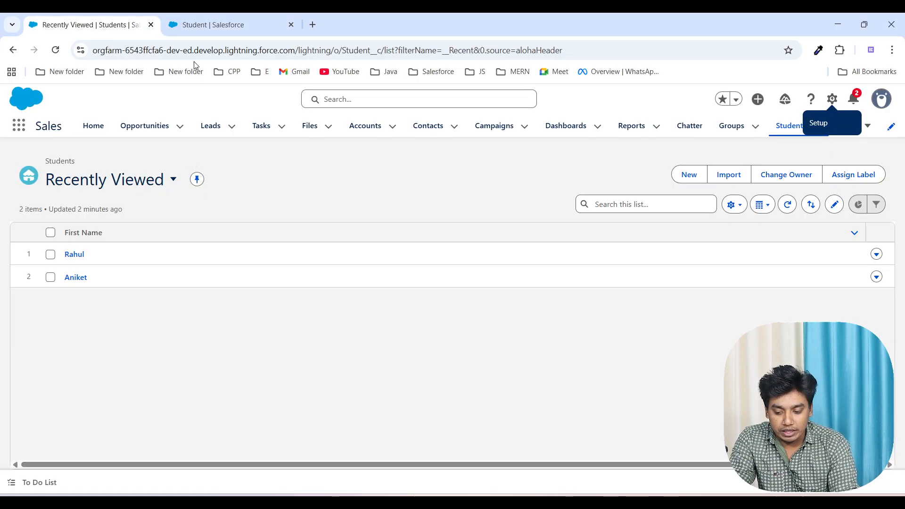
left_click(215, 30)
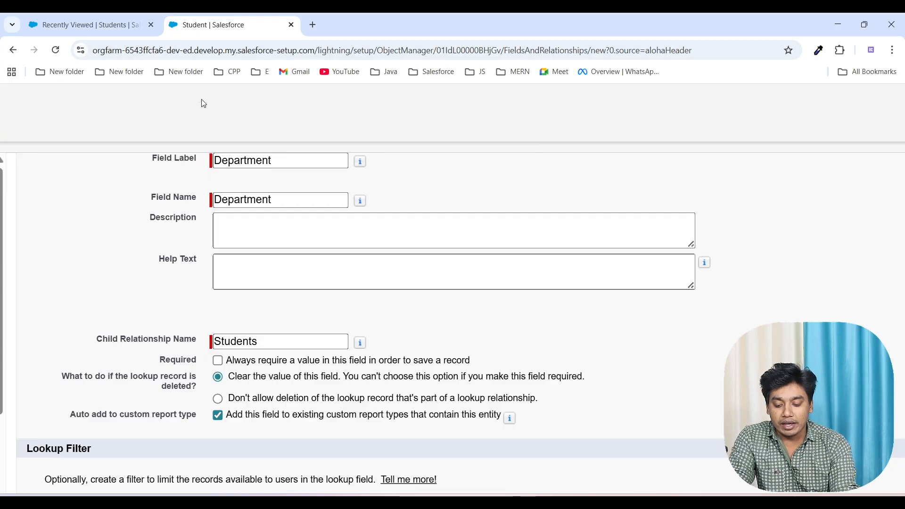
scroll(303, 395, "up", 5)
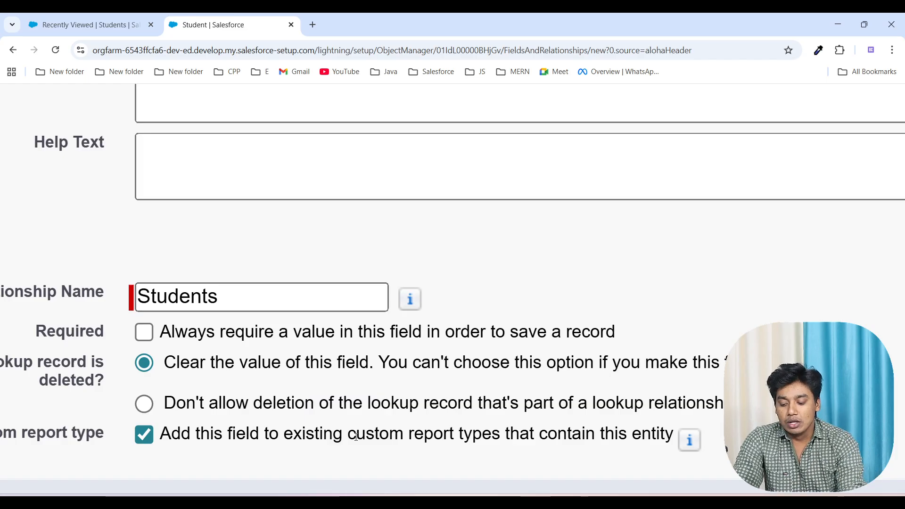
scroll(359, 444, "down", 5)
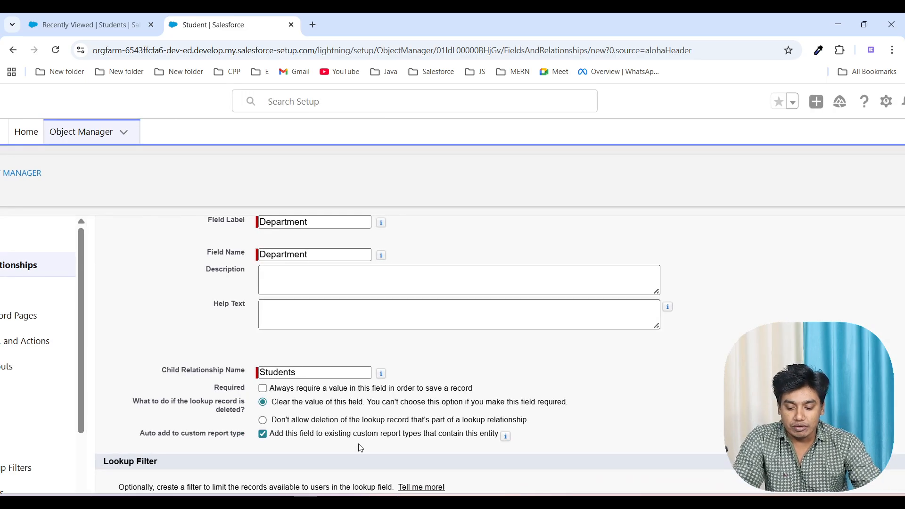
scroll(359, 444, "down", 1)
scroll(409, 427, "up", 3)
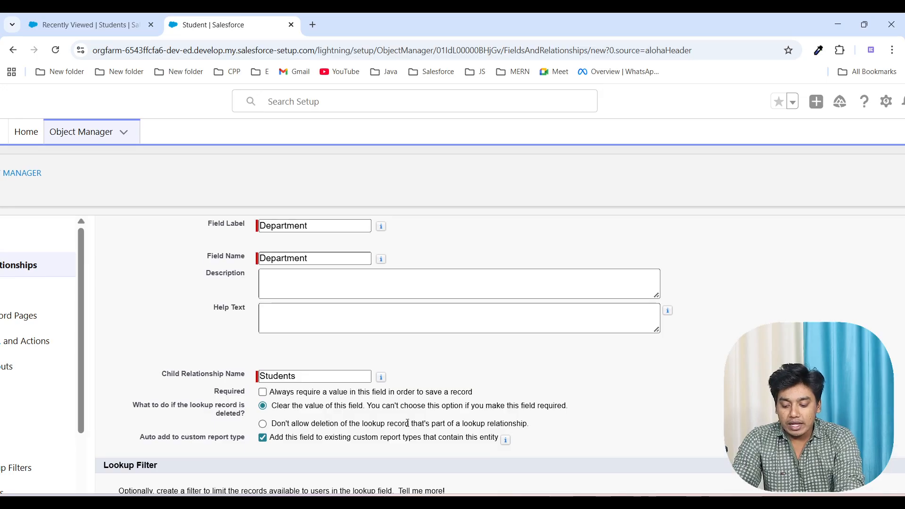
scroll(408, 427, "down", 3)
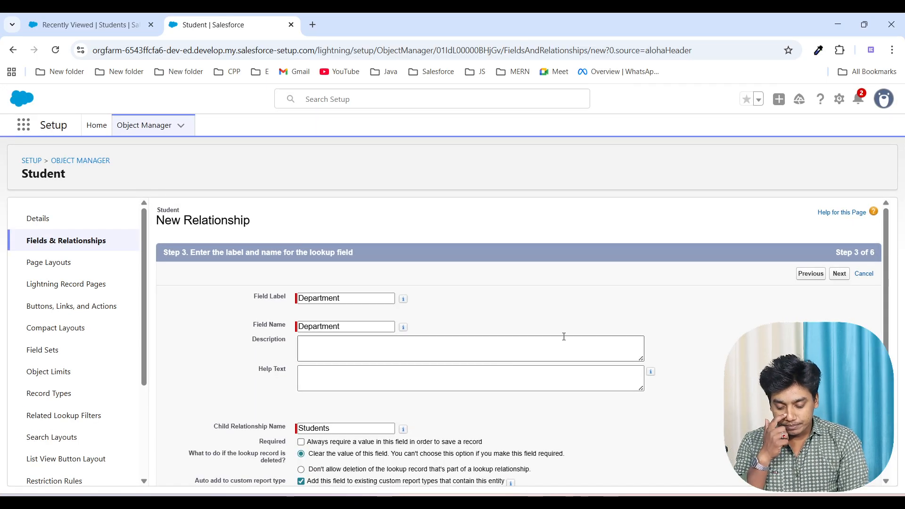
Step: Return to the field type choice, change the data type to Master-Detail Relationship and continue
left_click(810, 274)
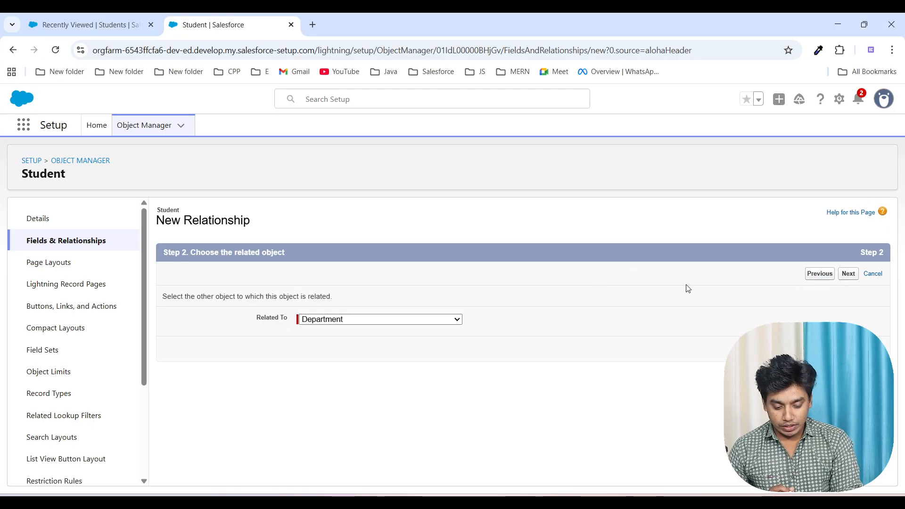
left_click(814, 273)
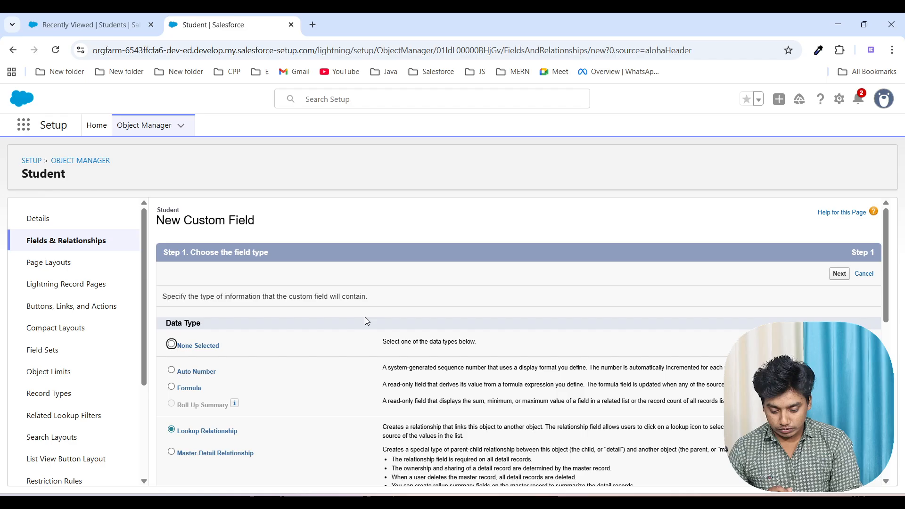
scroll(359, 407, "down", 2)
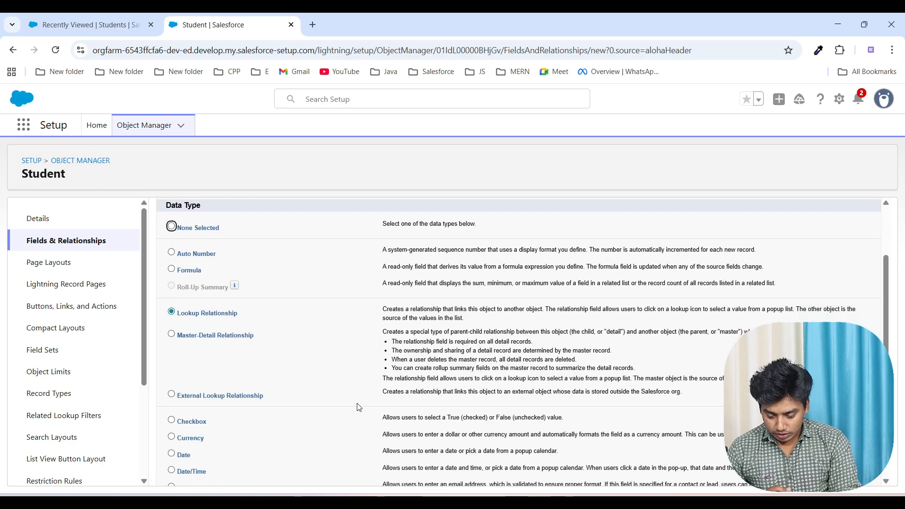
left_click(170, 335)
scroll(658, 408, "down", 5)
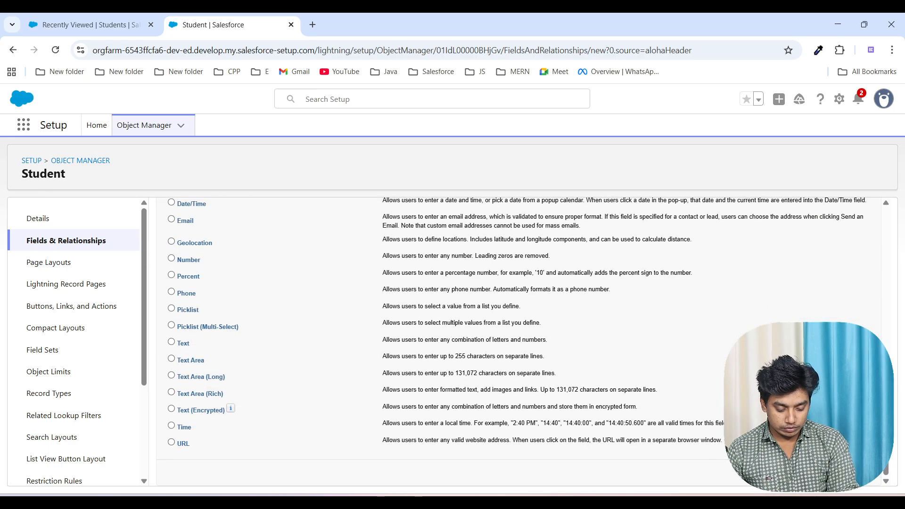
left_click(839, 473)
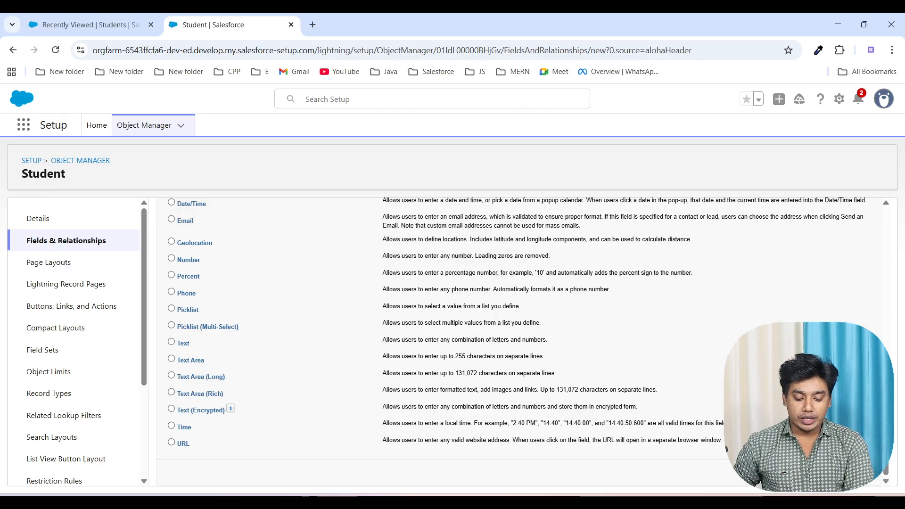
Step: Choose Department as the related object for the master-detail relationship and continue to the label and name settings
left_click(362, 319)
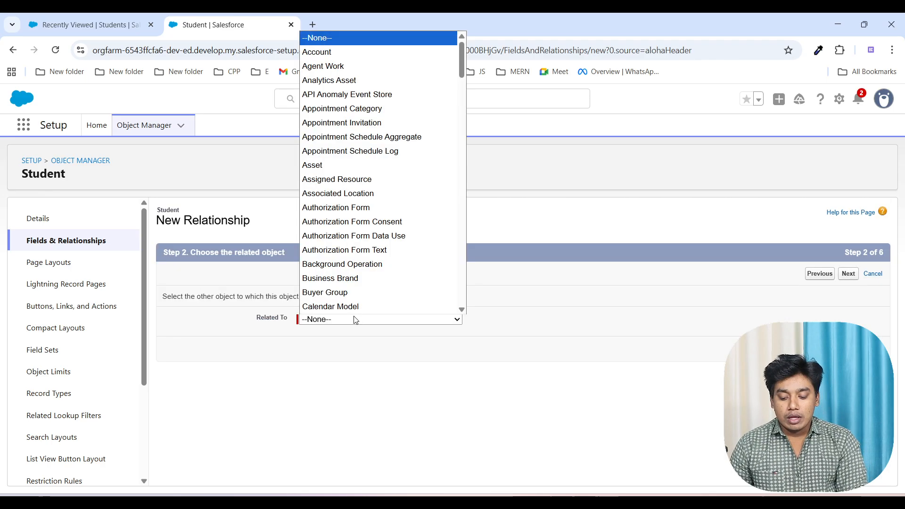
scroll(378, 214, "down", 5)
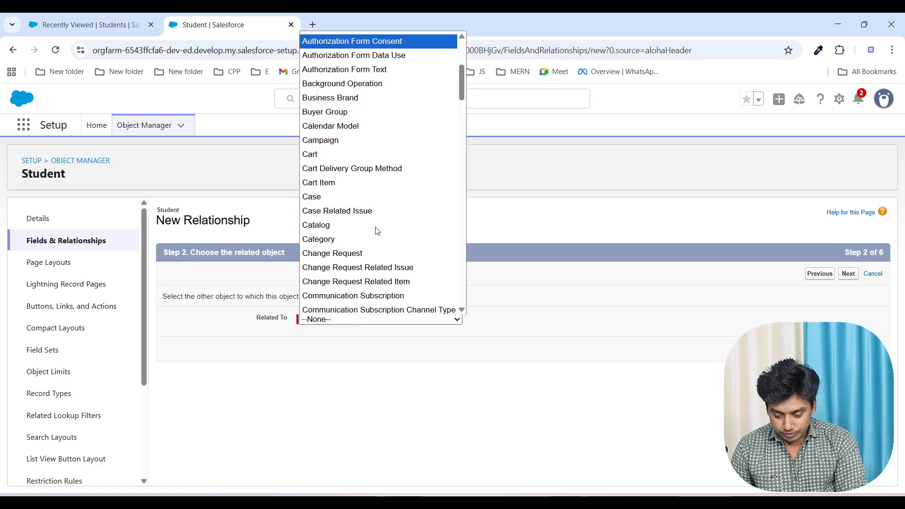
key("d")
key("Down")
key("Down")
key("Down")
key("Down")
key("Down")
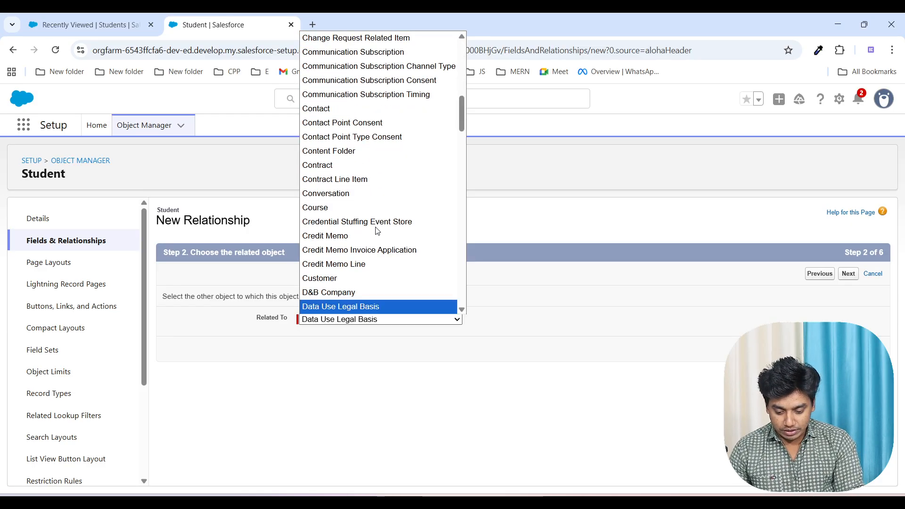
key("Up")
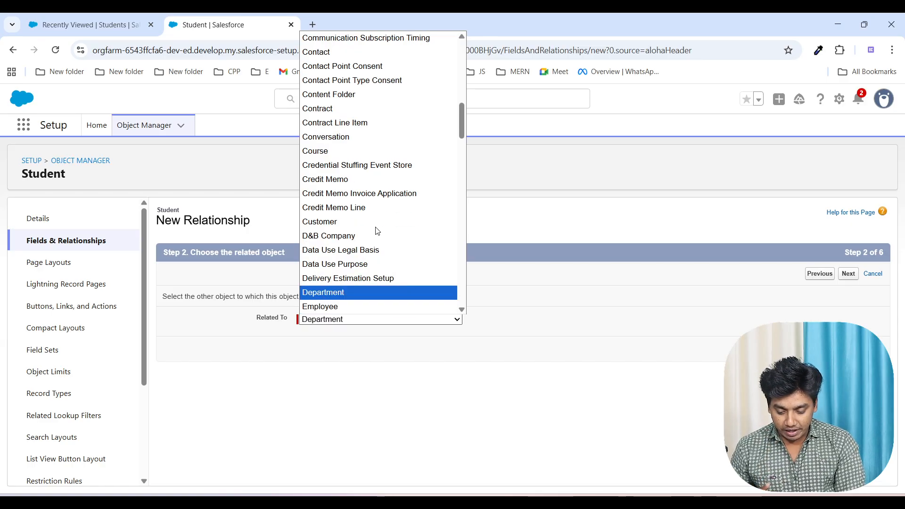
key("Return")
left_click(844, 275)
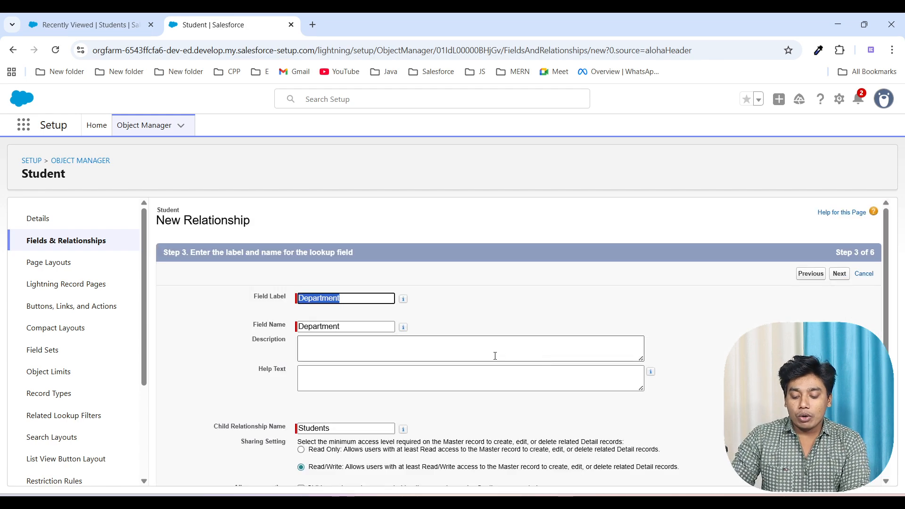
Step: Examine the master-detail field's sharing setting and the Allow reparenting option in the Department field settings
scroll(495, 357, "down", 3)
scroll(495, 360, "up", 1)
scroll(495, 360, "up", 3)
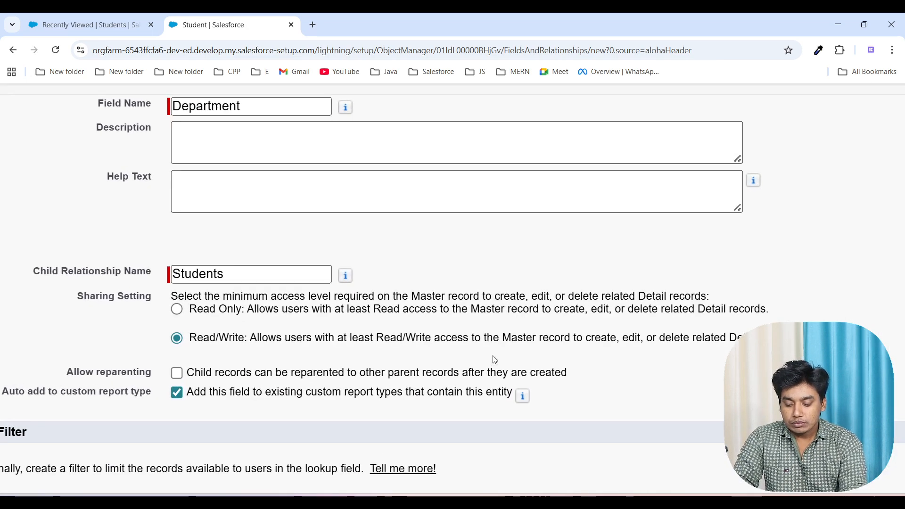
scroll(495, 360, "left", 2)
left_click_drag(176, 376, 268, 377)
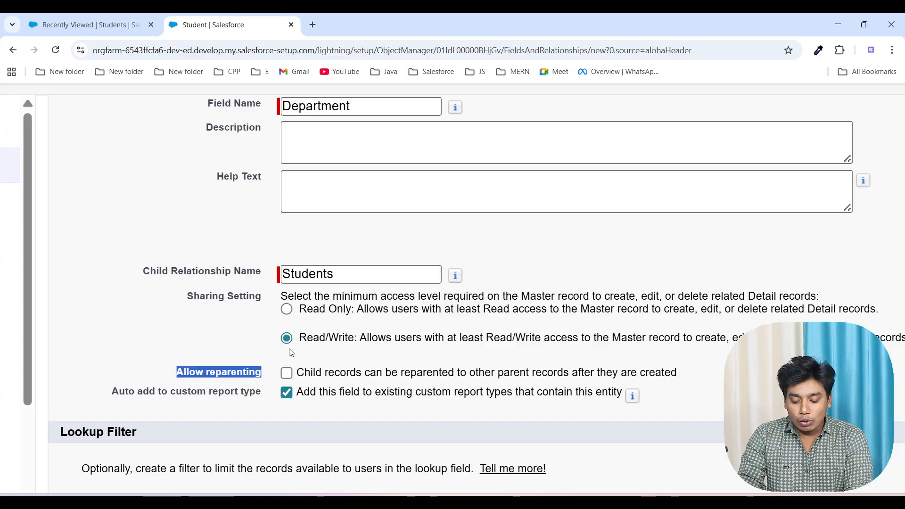
left_click(340, 358)
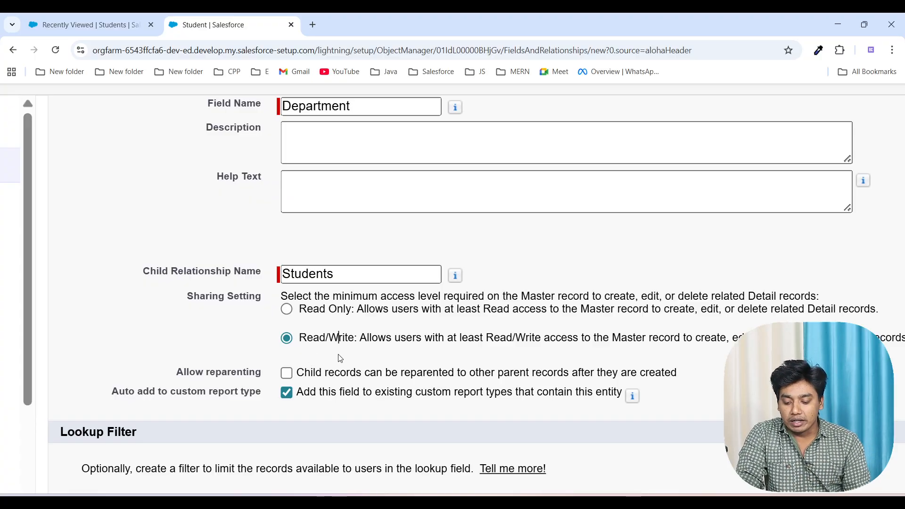
left_click_drag(179, 374, 261, 373)
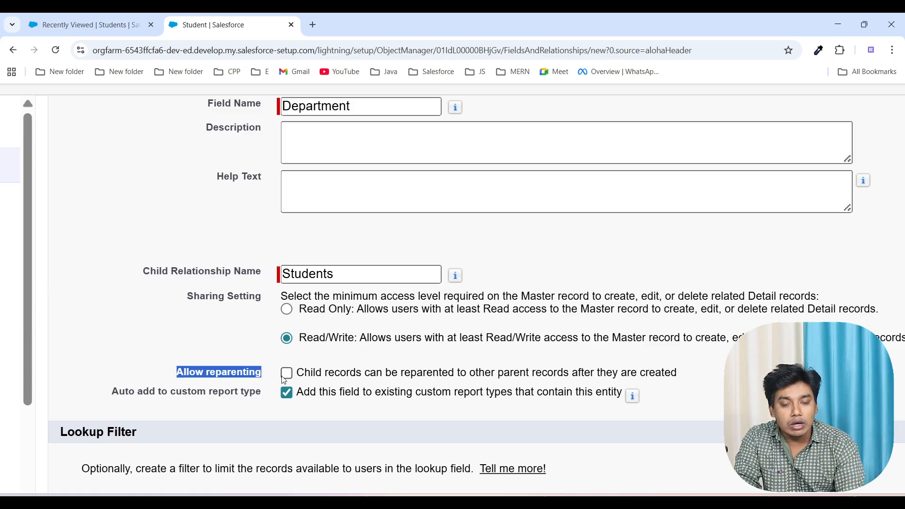
left_click(227, 345)
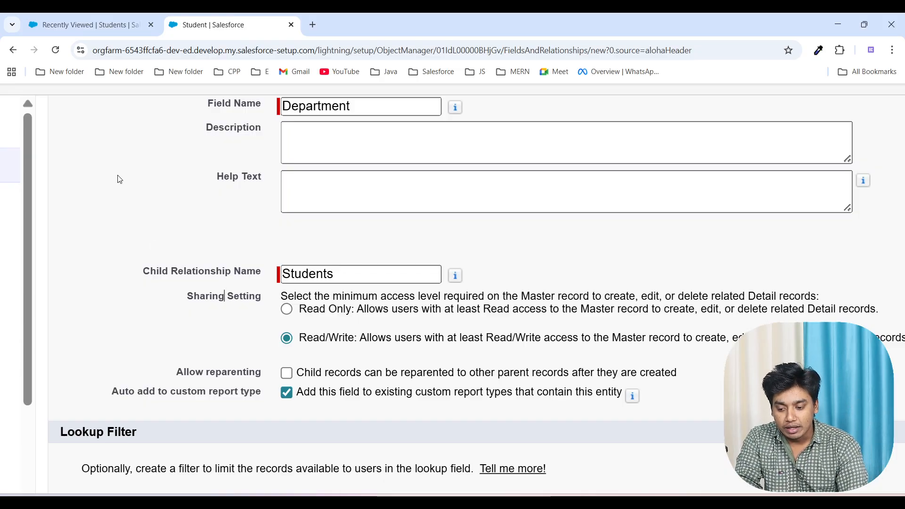
Step: Switch to the Sales app and open the first record in the Employees list
left_click(82, 24)
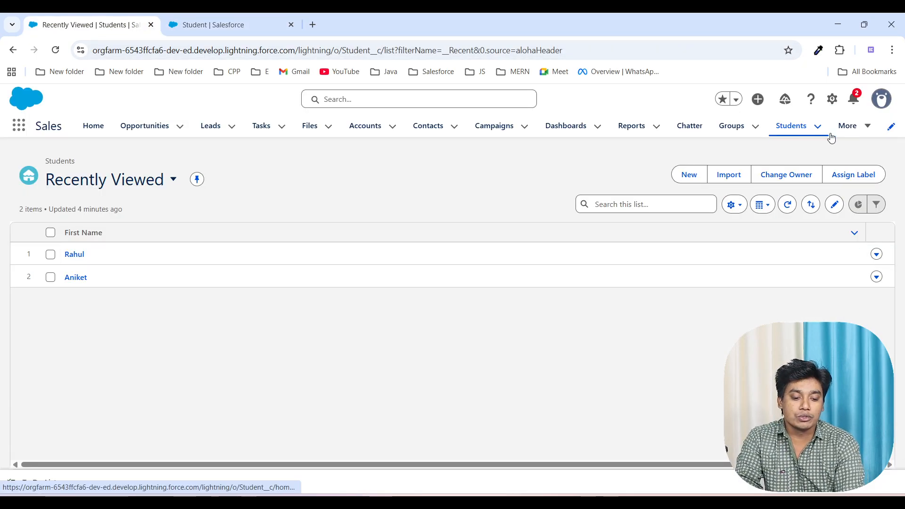
left_click(868, 127)
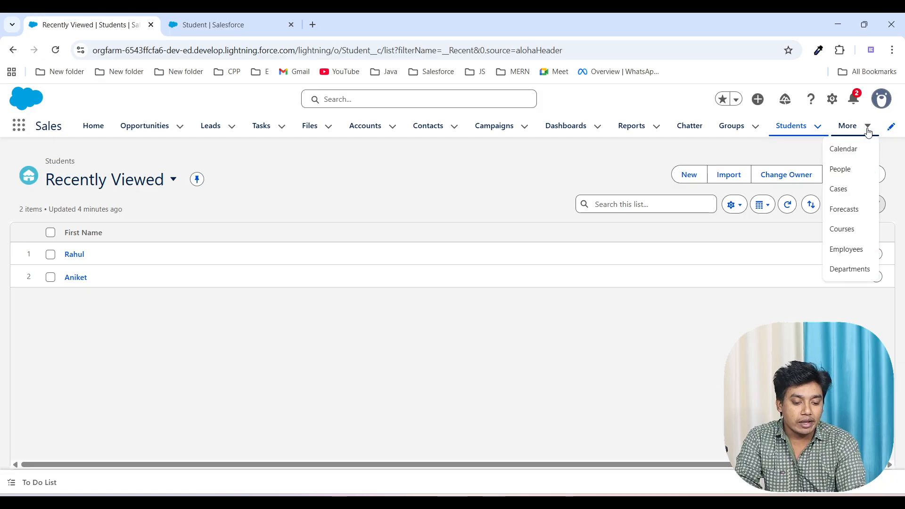
left_click(849, 250)
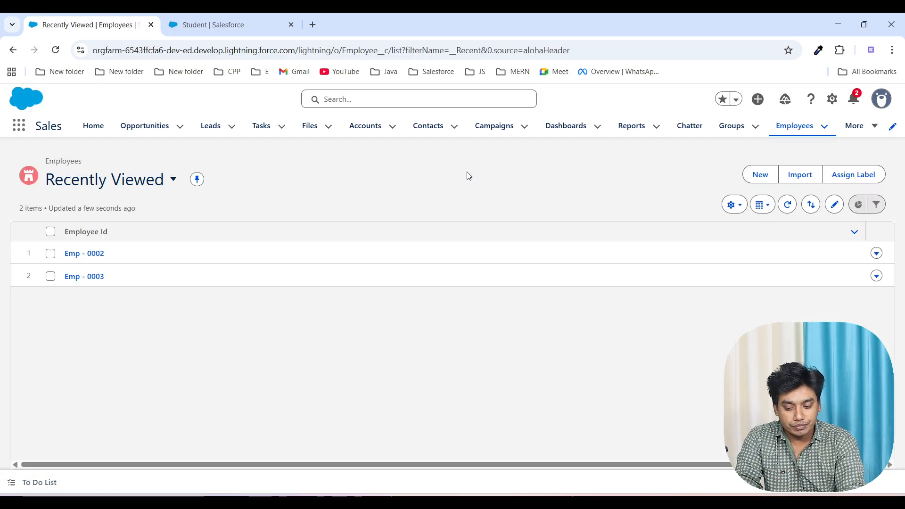
left_click(94, 255)
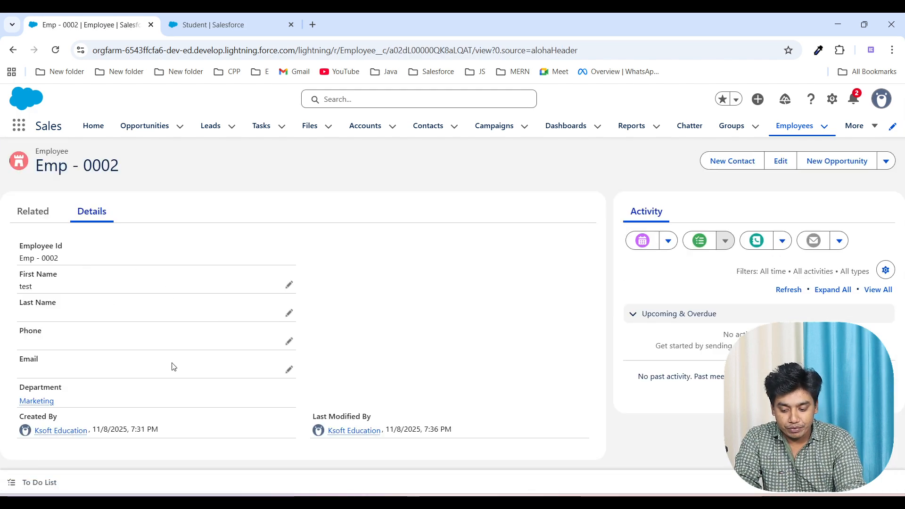
Step: Open the employee record for editing, examine whether its Department field can be changed, and close the form without saving
left_click(792, 165)
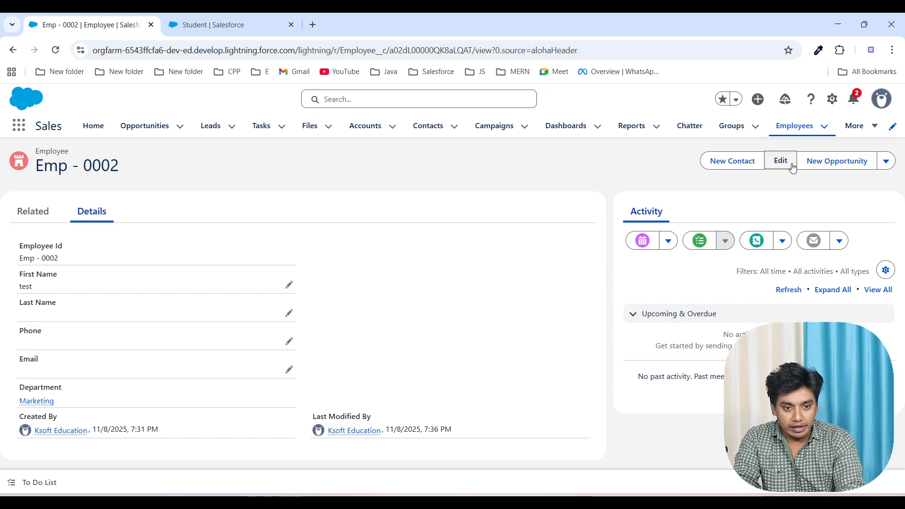
scroll(332, 391, "down", 1)
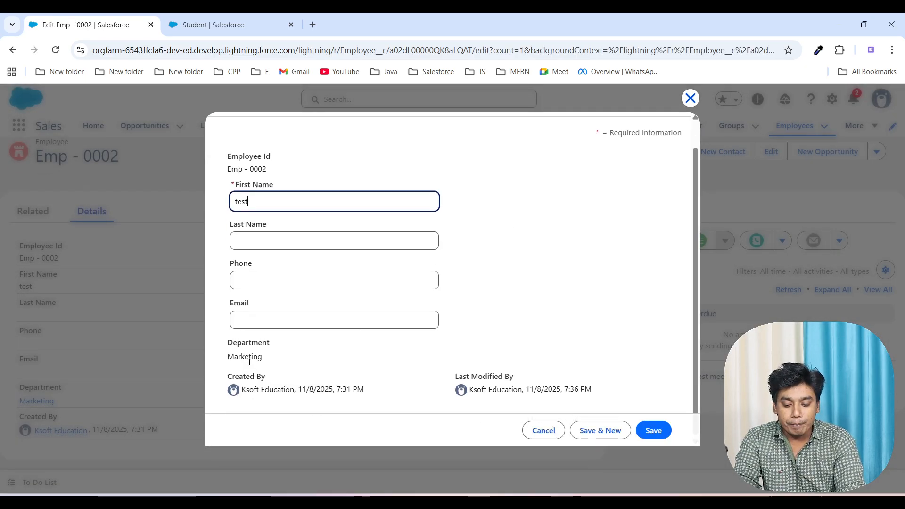
left_click_drag(228, 346, 273, 361)
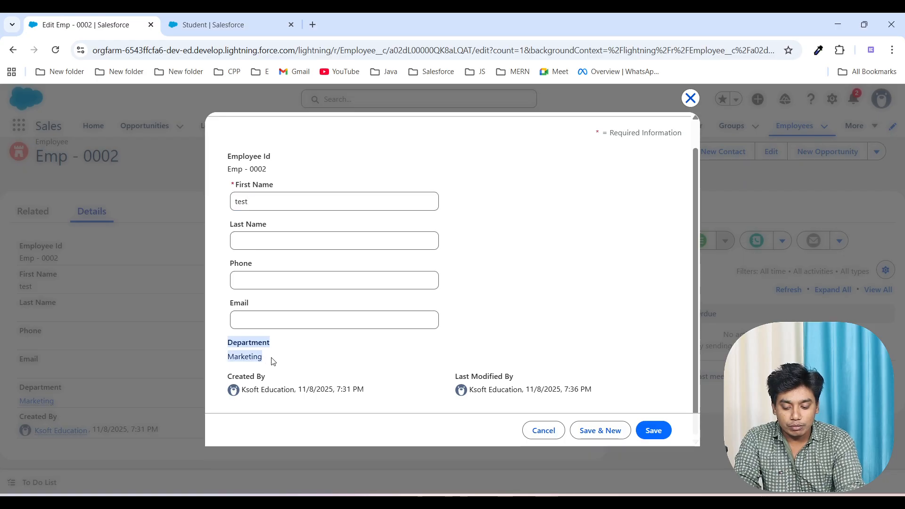
left_click(273, 361)
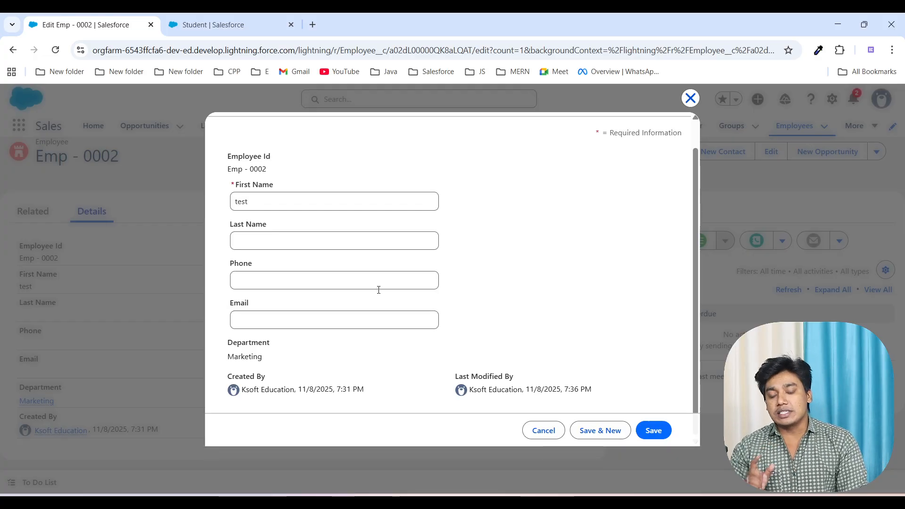
left_click(691, 100)
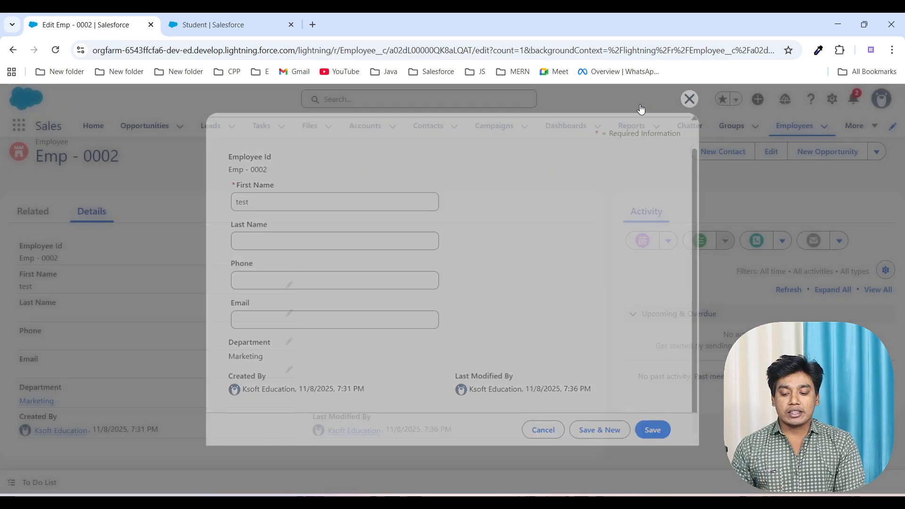
Step: Return to the Student field setup, allow child records to be reparented to other parents, and switch to the handwritten relationship notes
left_click(234, 25)
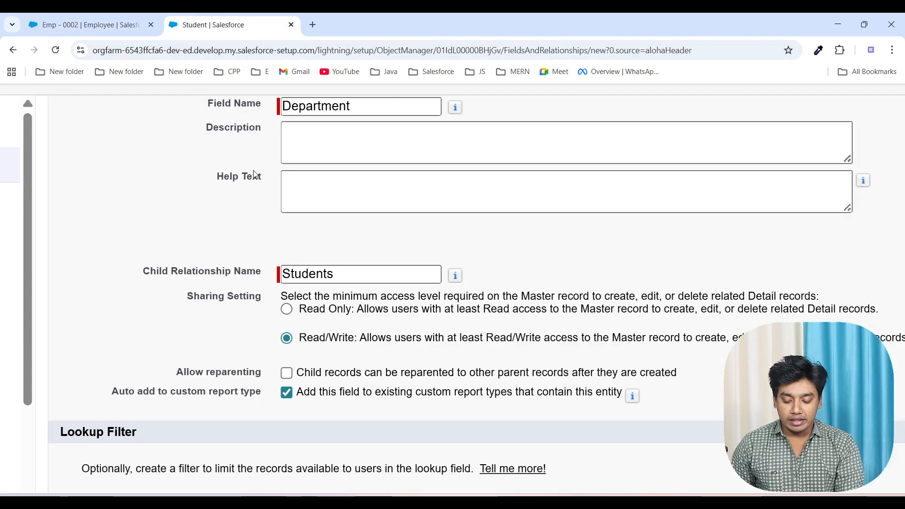
left_click(287, 374)
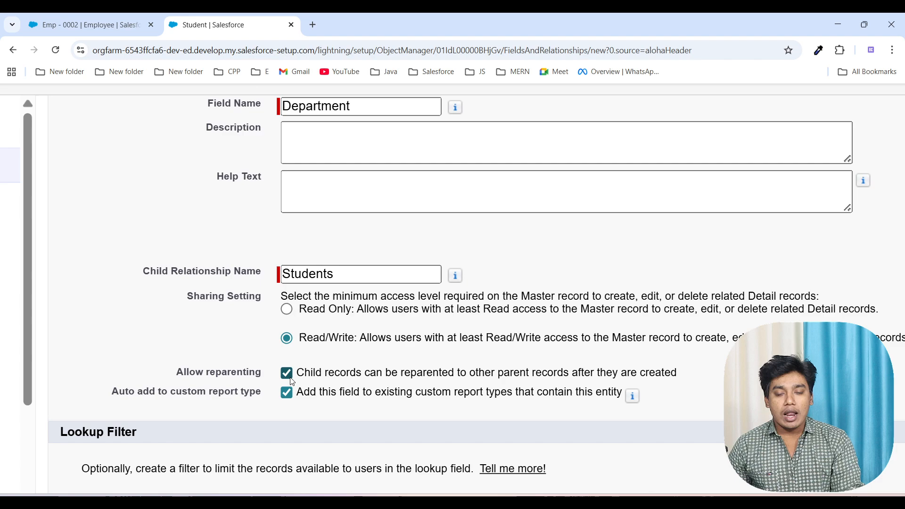
scroll(450, 391, "down", 2)
scroll(450, 392, "down", 3)
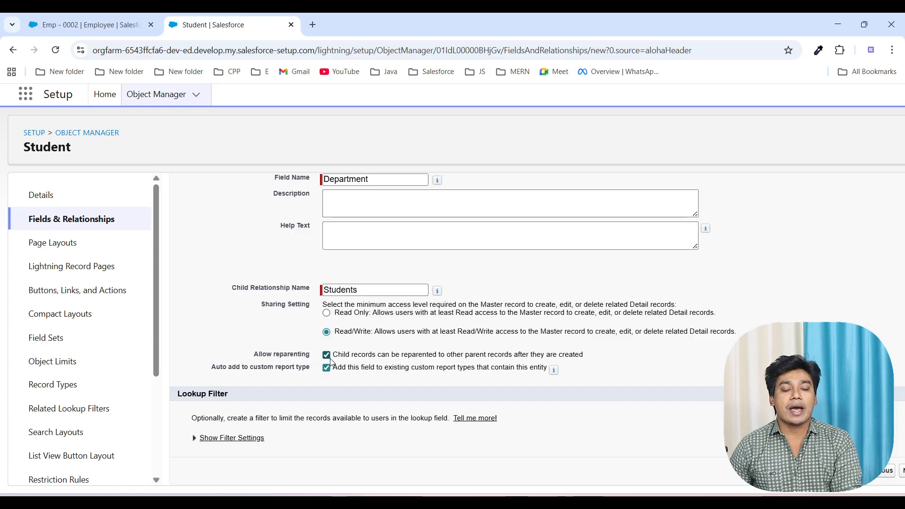
left_click(653, 501)
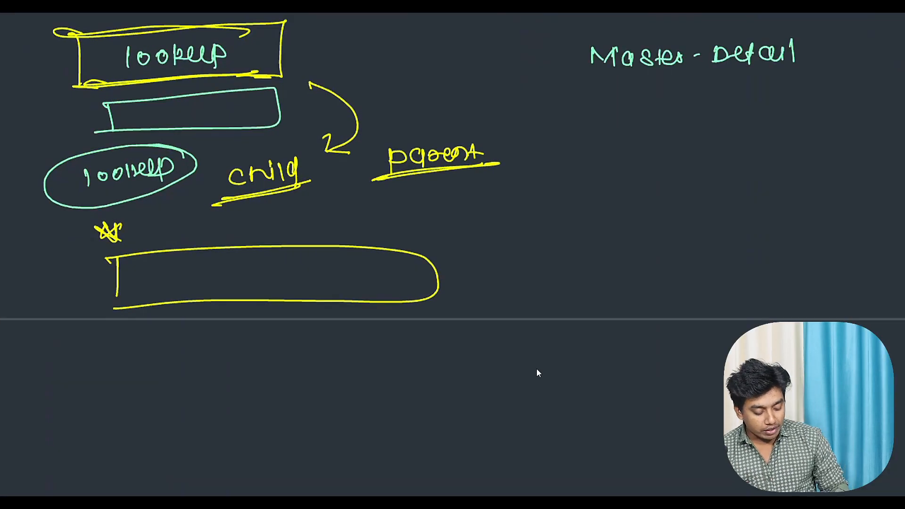
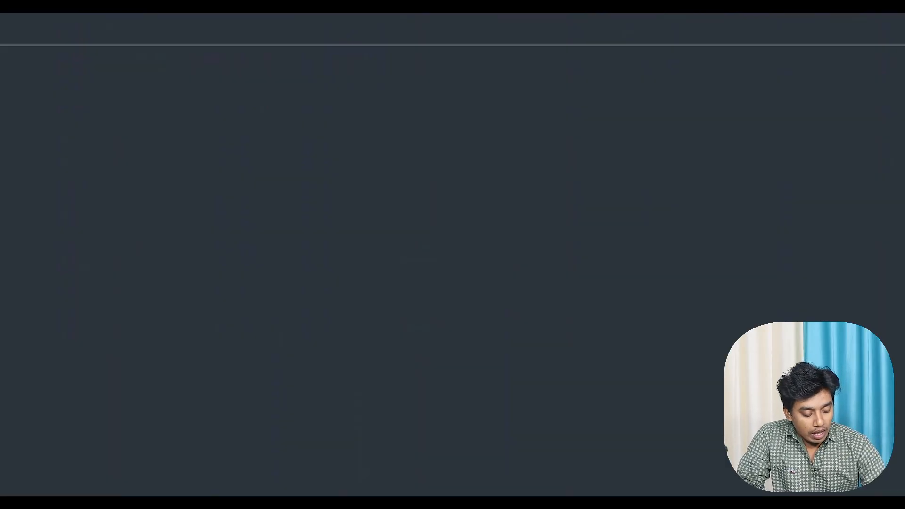
Step: Handwrite the heading "Rollup Summary" on the blank notes page and underline it
mouse_move(85, 65)
left_mouse_down()
mouse_move(86, 92)
mouse_move(104, 87)
left_mouse_up()
mouse_move(118, 75)
left_mouse_down()
mouse_move(119, 88)
mouse_move(115, 76)
left_mouse_up()
mouse_move(131, 66)
left_mouse_down()
mouse_move(131, 89)
mouse_move(139, 88)
left_mouse_up()
left_click_drag(149, 67, 161, 84)
left_click_drag(171, 66, 172, 83)
mouse_move(243, 64)
left_mouse_down()
mouse_move(224, 79)
mouse_move(258, 71)
left_mouse_up()
left_click_drag(257, 62, 256, 83)
mouse_move(264, 67)
left_mouse_down()
mouse_move(330, 84)
mouse_move(362, 66)
mouse_move(347, 96)
left_mouse_up()
left_click_drag(54, 111, 392, 90)
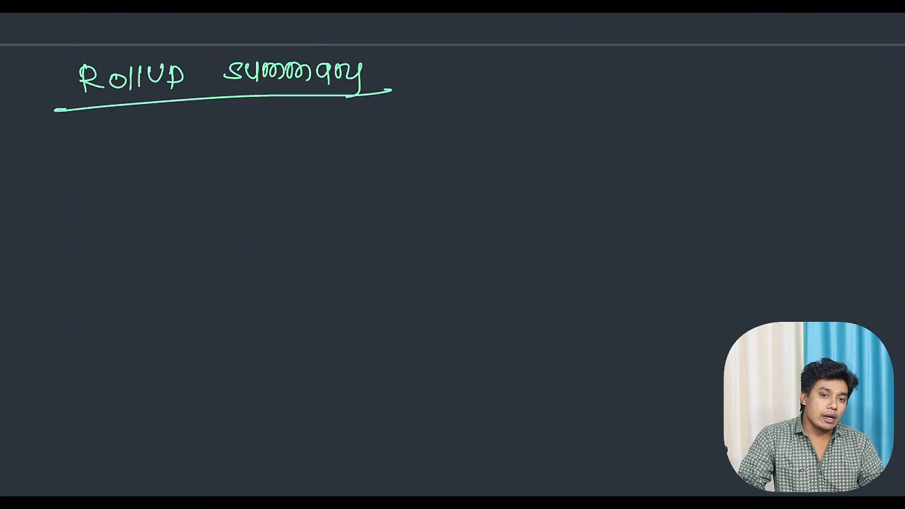
Step: Write "Record" and "Field" underlined below the heading, and sketch a rectangular field box beneath them
left_click_drag(566, 200, 559, 217)
mouse_move(557, 206)
left_mouse_down()
mouse_move(634, 193)
mouse_move(662, 223)
left_mouse_up()
left_click_drag(537, 230, 686, 209)
left_click_drag(584, 251, 584, 278)
left_click_drag(585, 251, 598, 255)
mouse_move(587, 260)
left_mouse_down()
mouse_move(606, 267)
mouse_move(626, 257)
mouse_move(647, 286)
left_mouse_up()
left_click_drag(575, 282, 662, 271)
left_click_drag(592, 298, 593, 333)
mouse_move(586, 297)
left_mouse_down()
mouse_move(822, 304)
mouse_move(579, 338)
left_mouse_up()
Step: Draw an arrow from the field box towards the words "child" and "summarise", and underline both words
mouse_move(535, 317)
left_mouse_down()
mouse_move(315, 332)
mouse_move(346, 340)
left_mouse_up()
mouse_move(81, 313)
left_mouse_down()
mouse_move(113, 323)
mouse_move(124, 295)
mouse_move(150, 324)
left_mouse_up()
left_click_drag(60, 337, 173, 312)
left_click_drag(94, 365, 80, 384)
mouse_move(100, 366)
left_mouse_down()
mouse_move(108, 381)
mouse_move(154, 363)
mouse_move(165, 375)
left_mouse_up()
left_click_drag(183, 354, 185, 374)
left_click_drag(190, 355, 209, 368)
mouse_move(224, 348)
left_mouse_down()
mouse_move(213, 365)
mouse_move(244, 366)
left_mouse_up()
left_click_drag(148, 359, 150, 379)
left_click_drag(48, 404, 312, 364)
left_click_drag(16, 417, 278, 362)
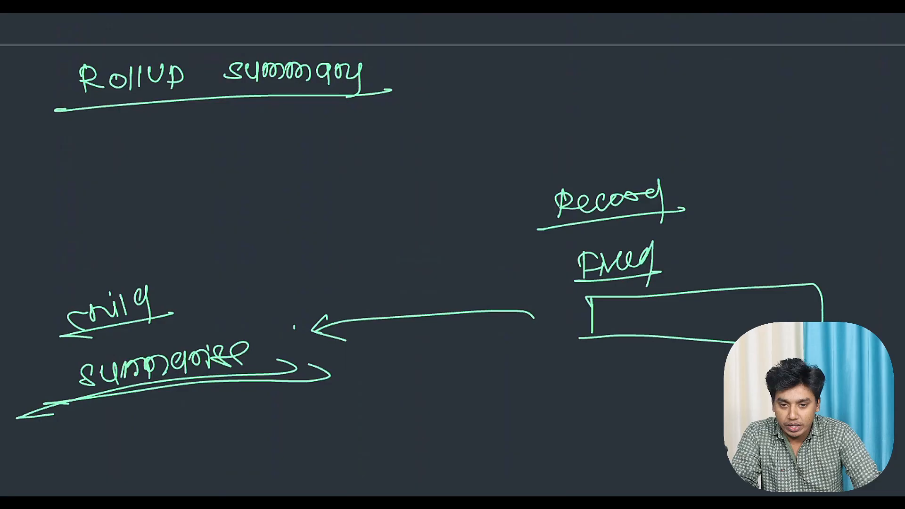
Step: Erase the diagram from the notes page, keeping only the Rollup Summary heading
mouse_move(146, 302)
left_mouse_down()
mouse_move(71, 323)
mouse_move(163, 367)
mouse_move(311, 328)
left_mouse_up()
mouse_move(224, 370)
left_mouse_down()
mouse_move(606, 208)
mouse_move(594, 255)
mouse_move(637, 296)
mouse_move(820, 301)
left_mouse_up()
left_click_drag(736, 343, 579, 337)
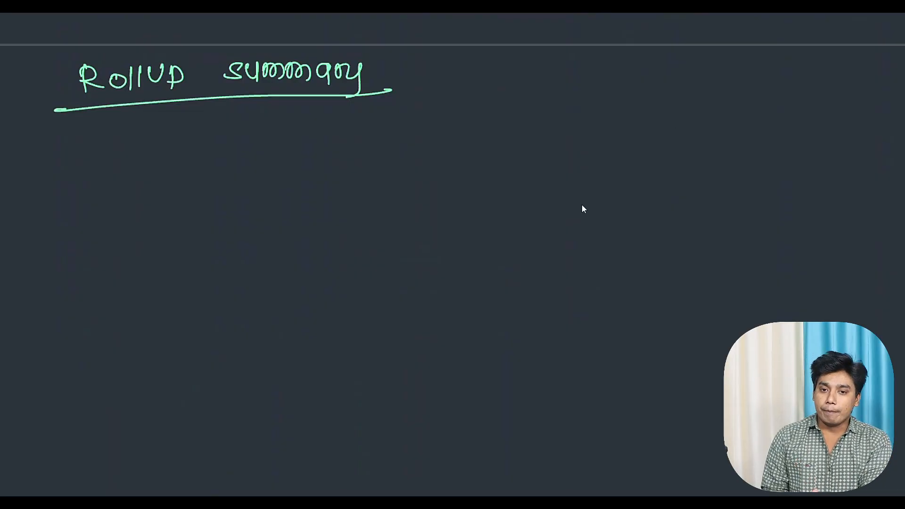
Step: Put the handwritten notes away, return to Salesforce Setup, and leave the Student relationship form for the Object Manager
double_click(536, 221)
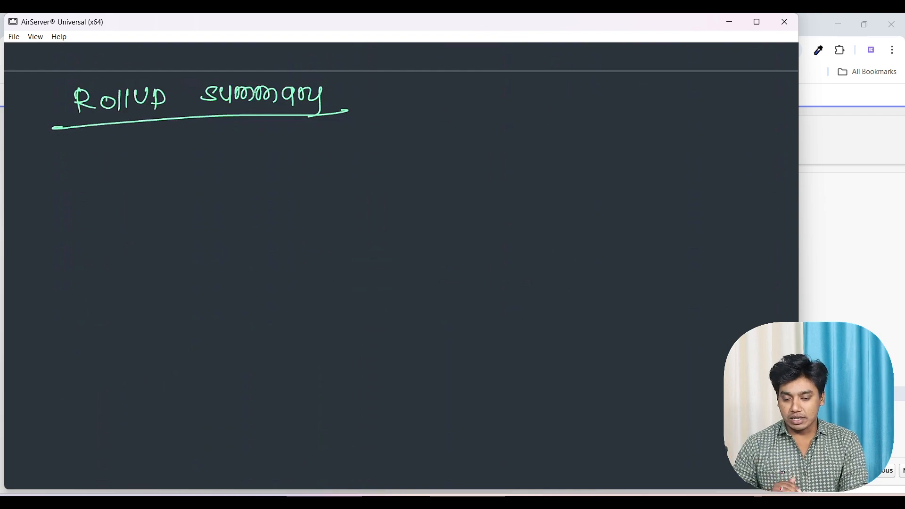
left_click(729, 26)
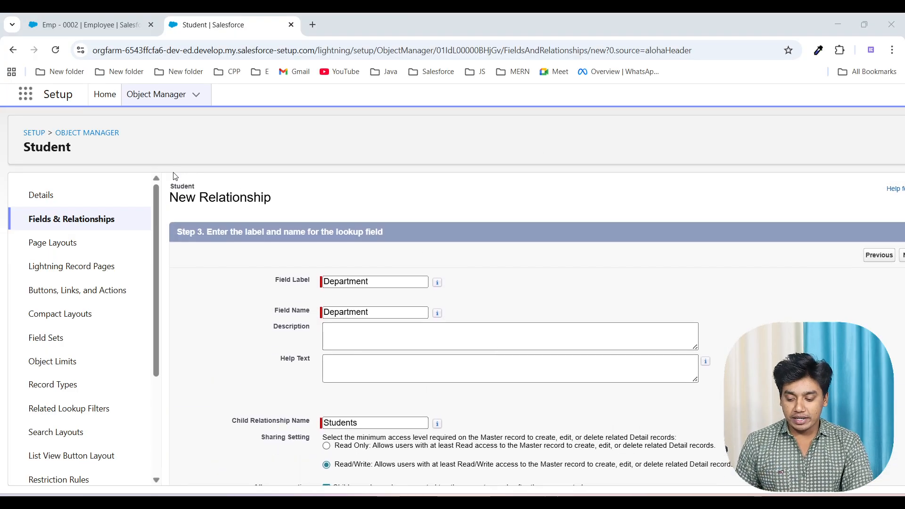
left_click(96, 126)
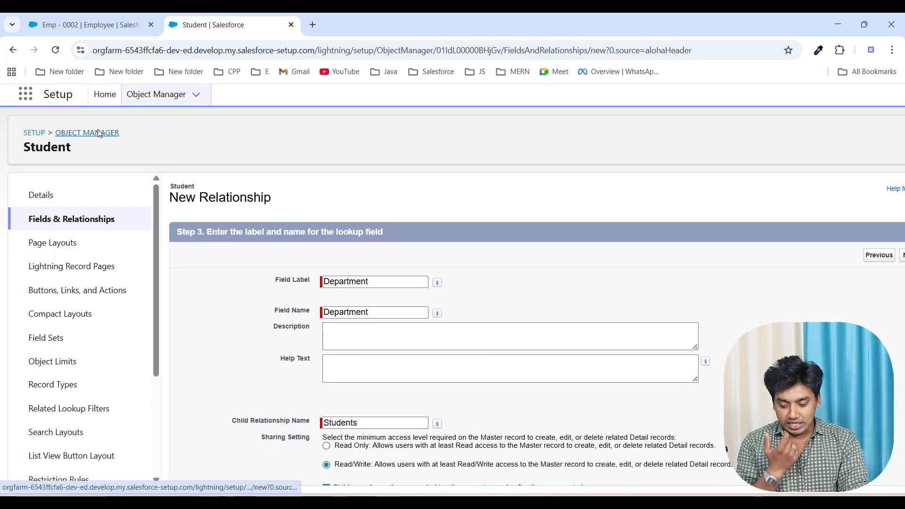
left_click(96, 134)
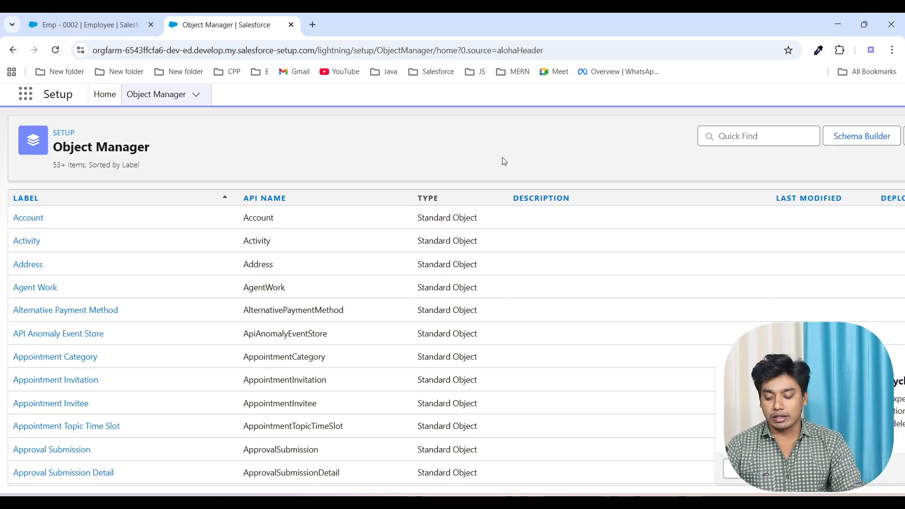
scroll(503, 160, "right", 2)
left_click(851, 137)
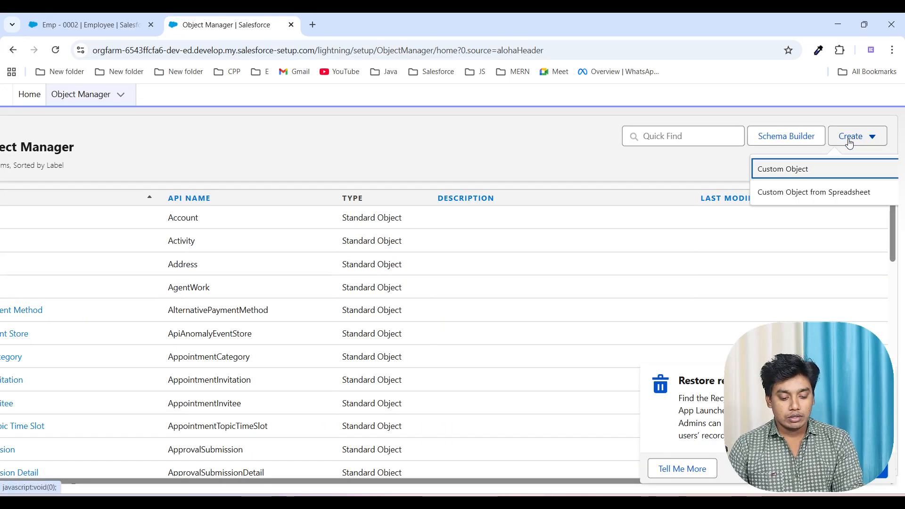
left_click(794, 168)
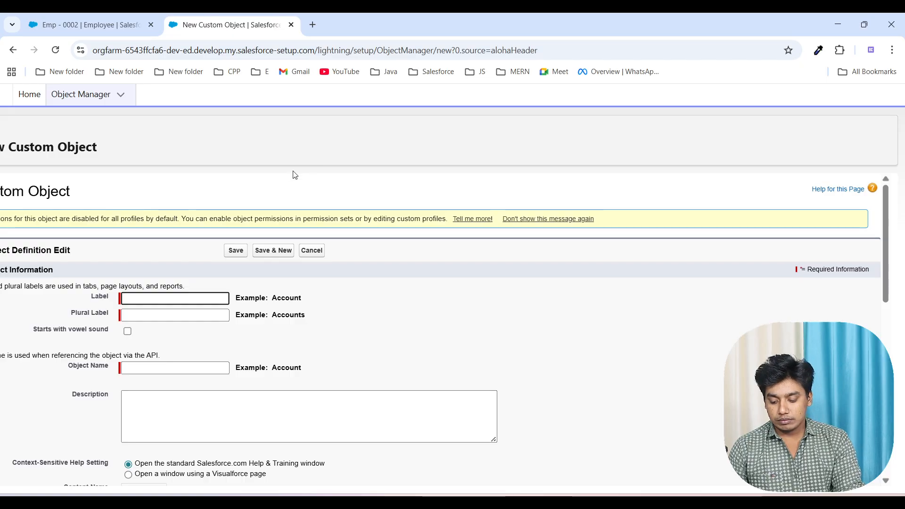
left_click(12, 55)
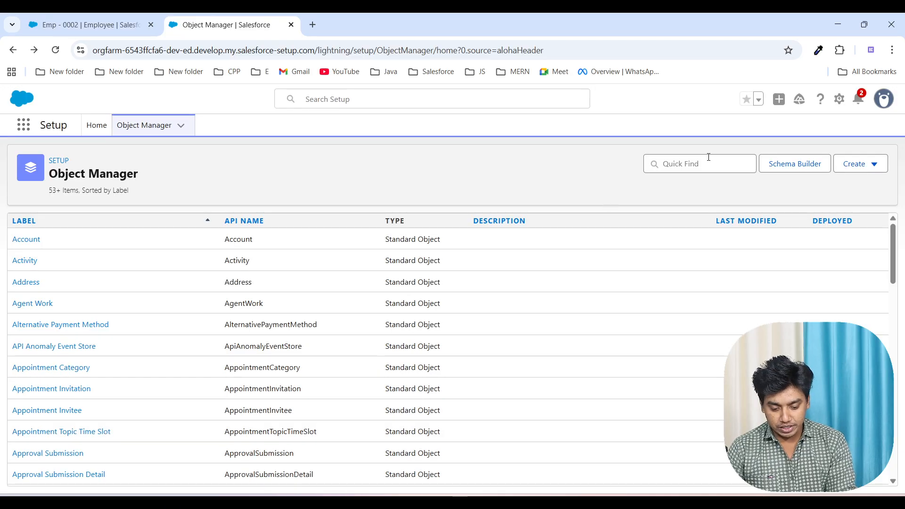
Step: Find the Employee object by searching for "emp" and open its Fields & Relationships
left_click(693, 165)
type("emp")
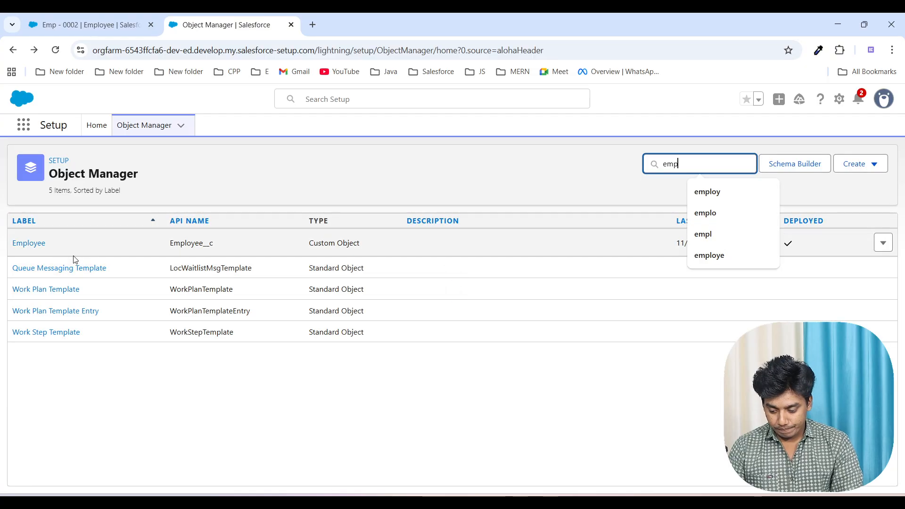
left_click(28, 243)
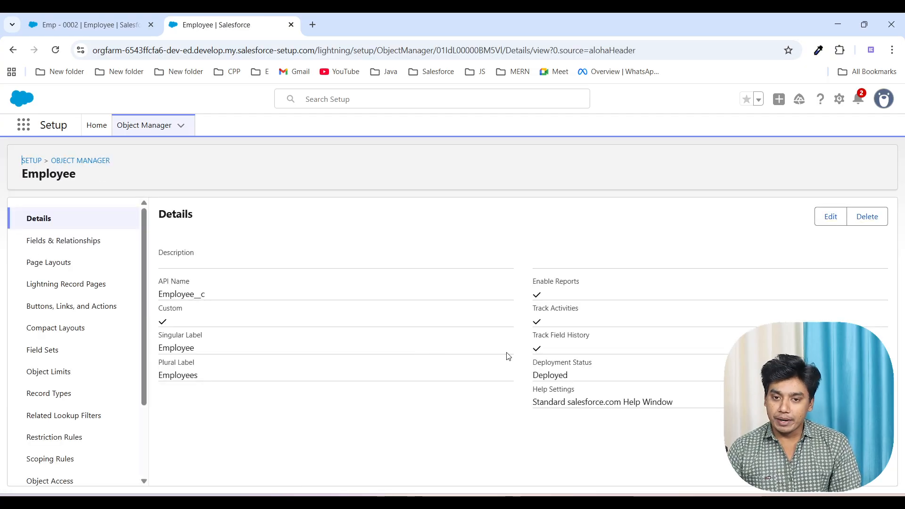
left_click(89, 248)
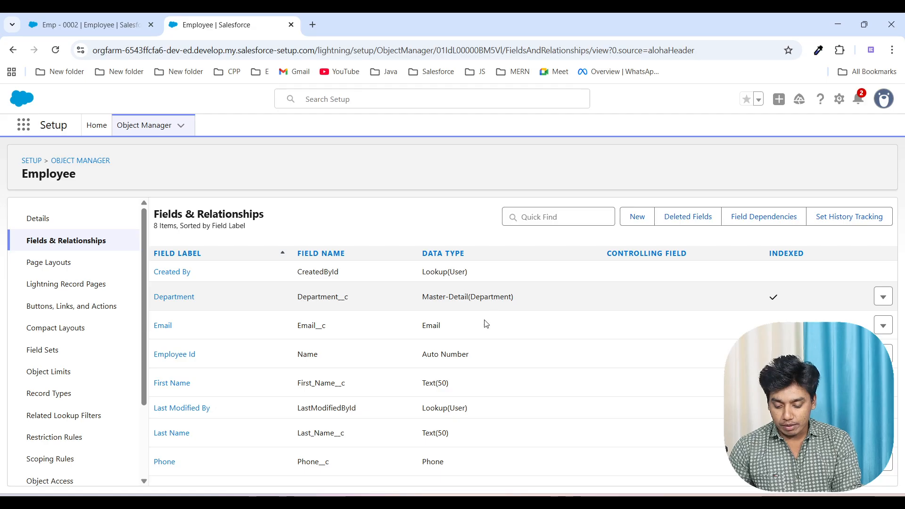
Step: Start a new Currency field on the Employee object with the label and name Salary
left_click(637, 218)
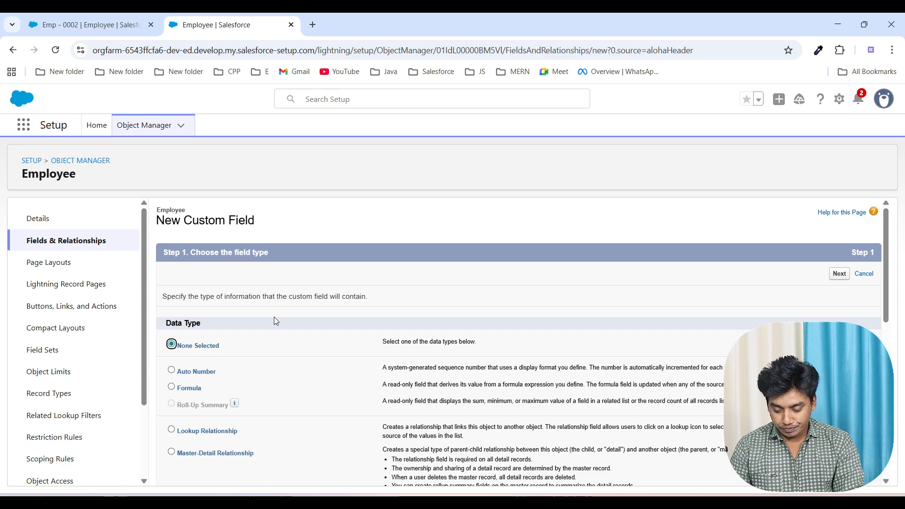
scroll(196, 343, "down", 5)
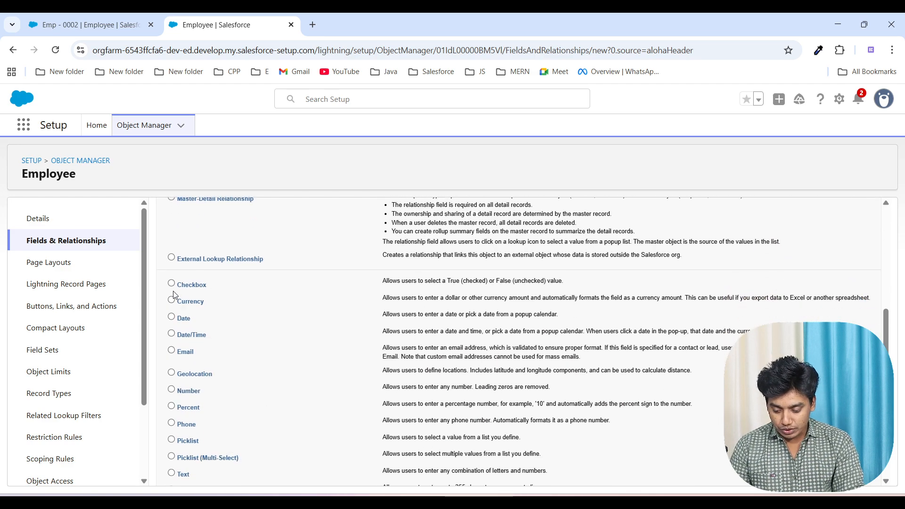
scroll(497, 371, "down", 3)
left_click(840, 472)
type("Salary")
left_click(528, 323)
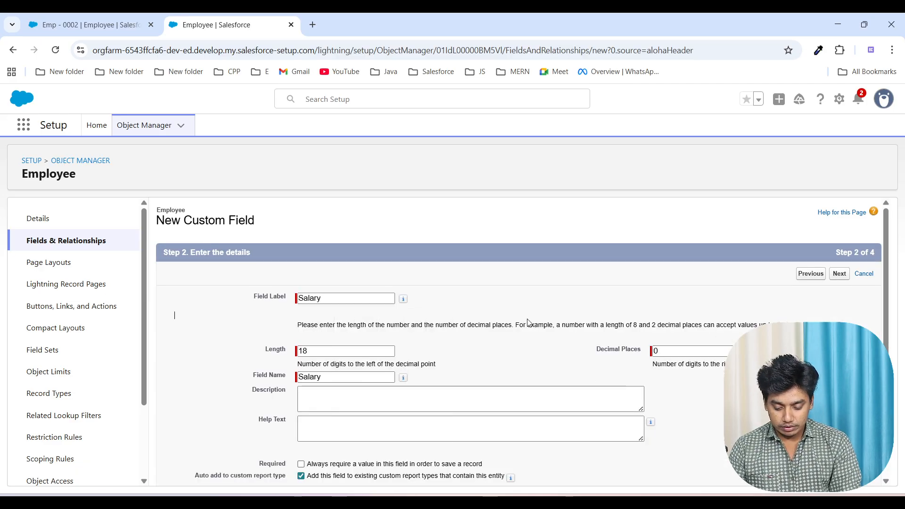
Step: Save the Salary field with the default field-level security and the Employee Layout, and start another custom field
scroll(528, 323, "down", 2)
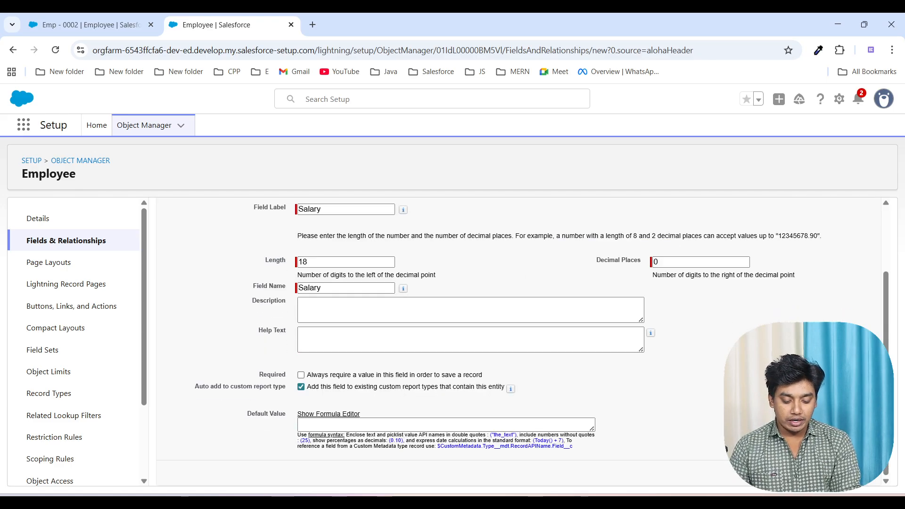
left_click(839, 472)
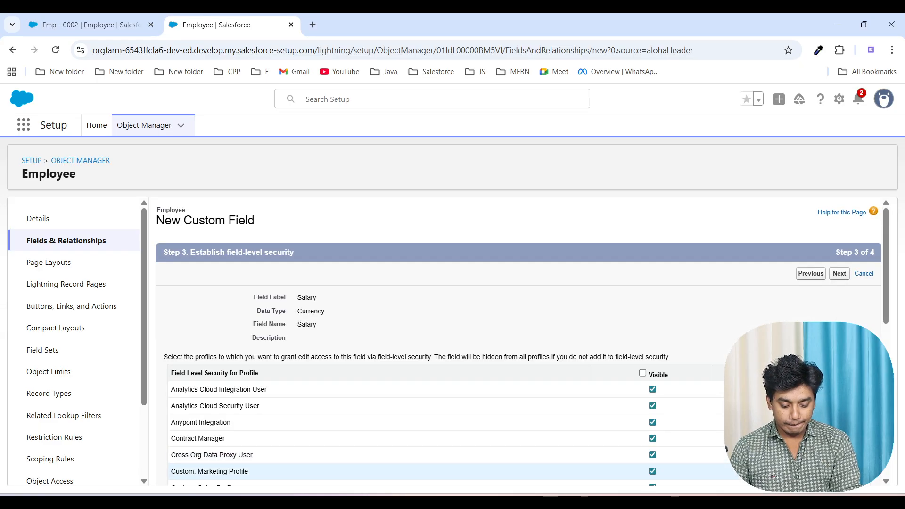
scroll(835, 438, "down", 10)
left_click(834, 472)
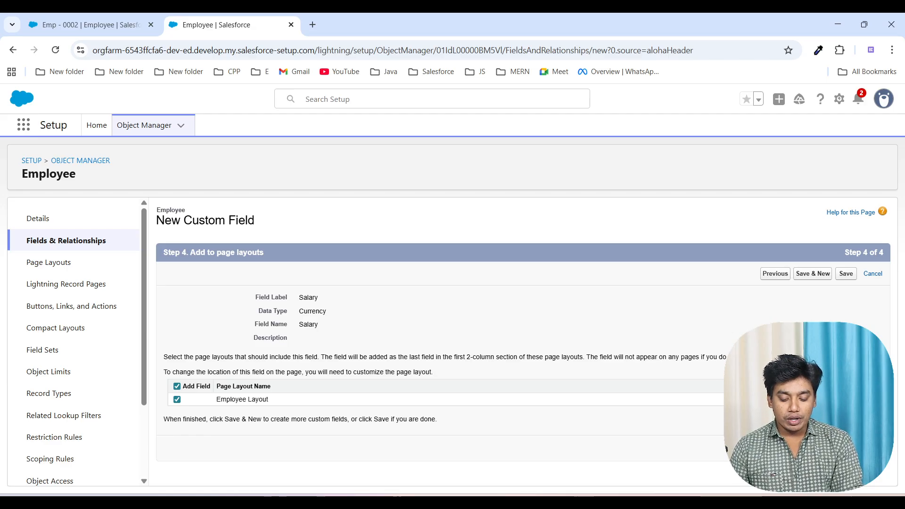
left_click(813, 447)
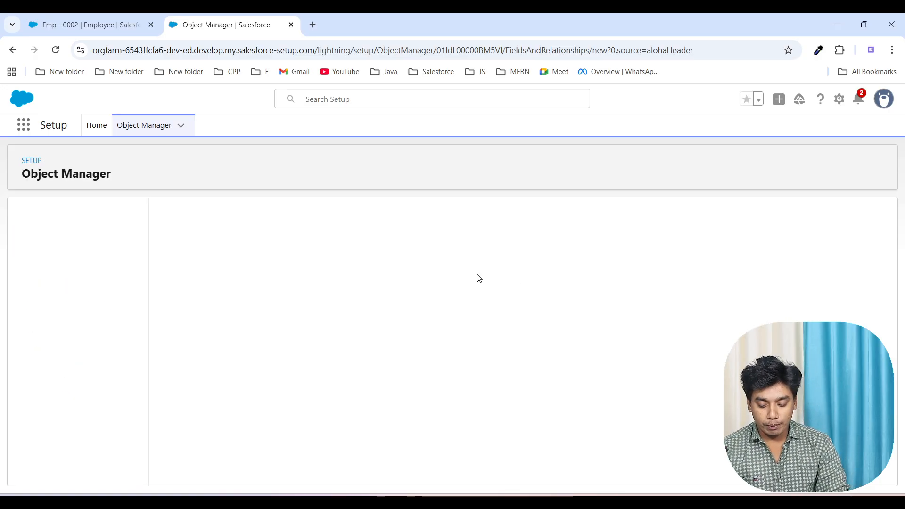
Step: Choose the Date data type for the new Employee field and label it Joining Date
scroll(384, 335, "down", 1)
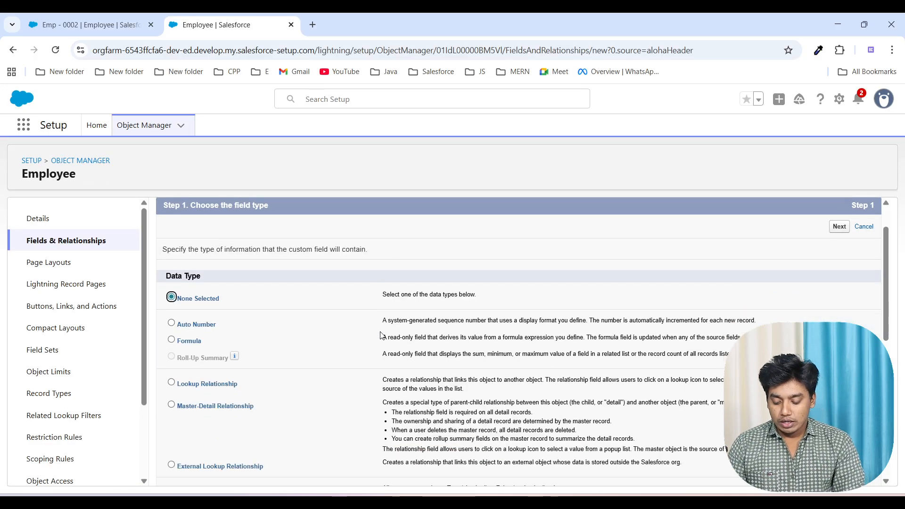
scroll(333, 367, "down", 5)
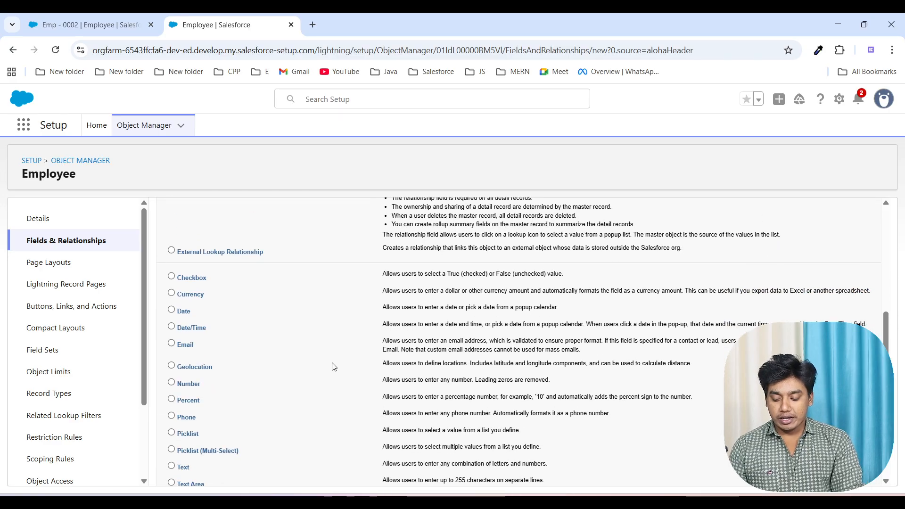
scroll(220, 445, "down", 2)
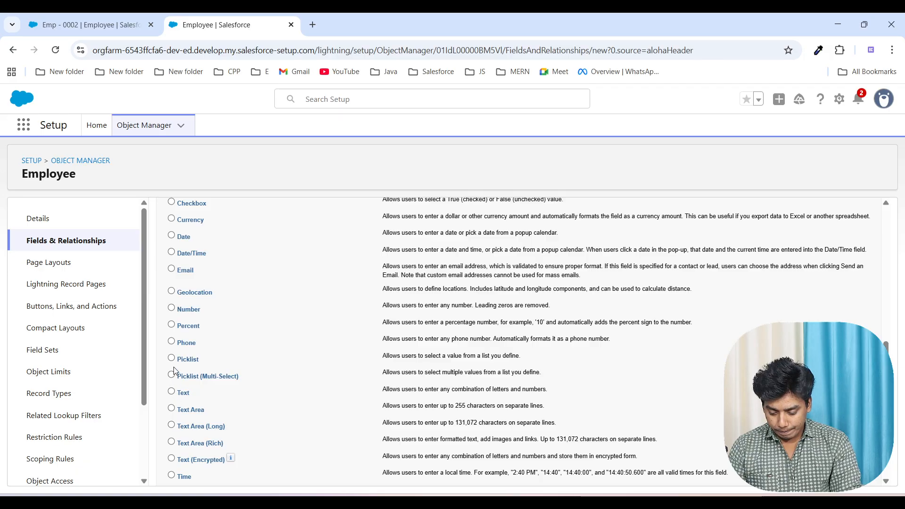
scroll(178, 357, "up", 1)
left_click(171, 266)
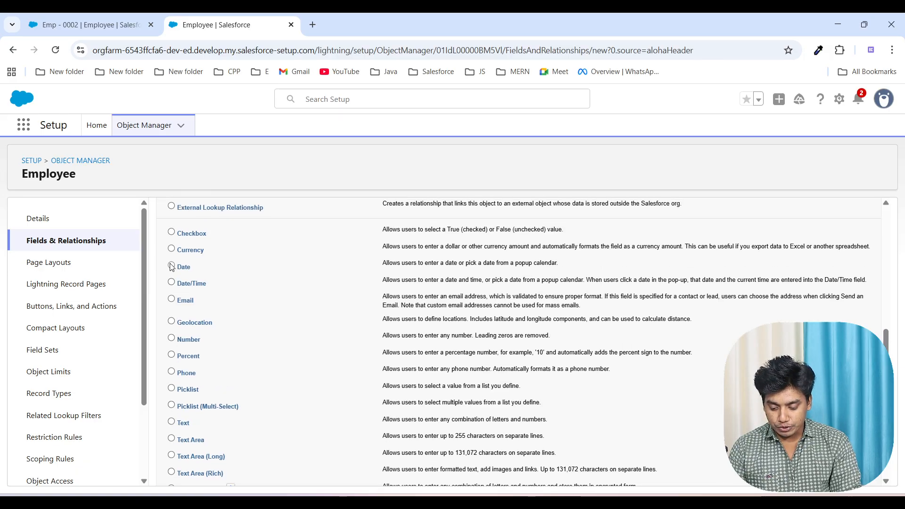
scroll(568, 351, "down", 3)
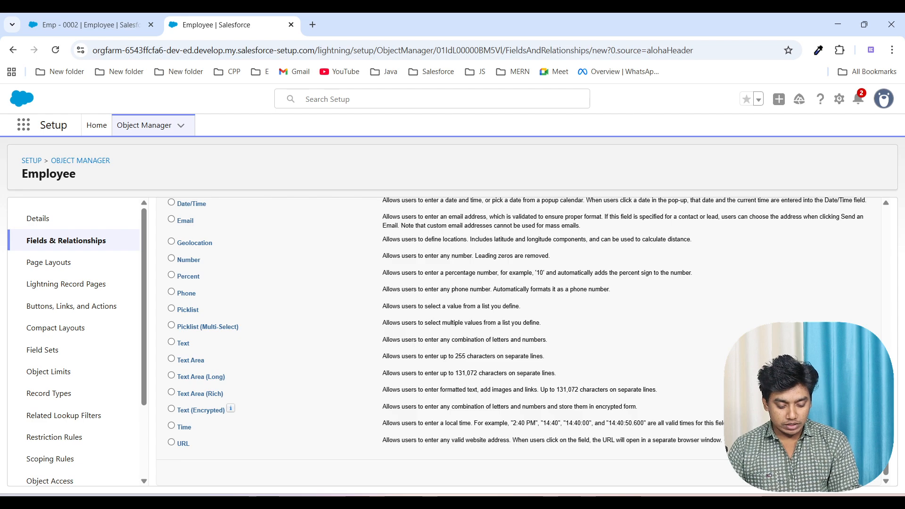
left_click(840, 472)
type("Joinin")
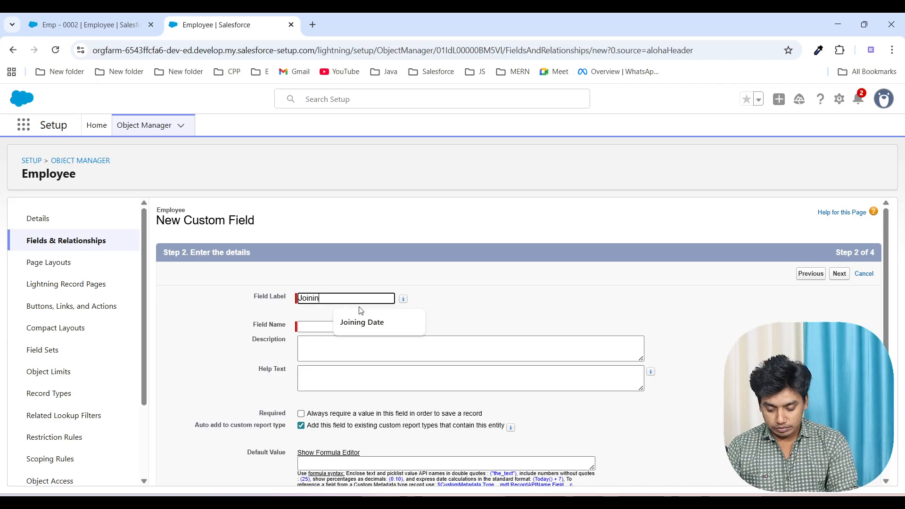
type("g Date")
left_click(543, 310)
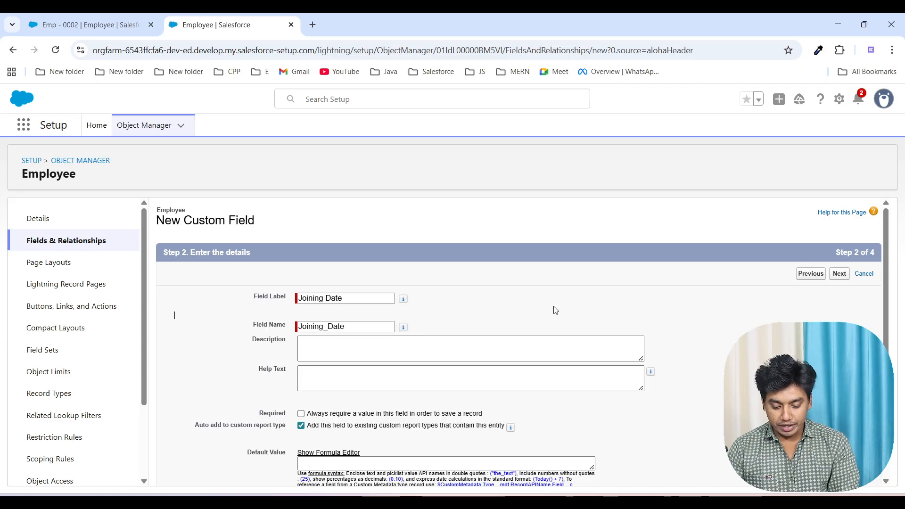
Step: Complete the Joining Date field's remaining setup, save it, and start another custom field
left_click(839, 273)
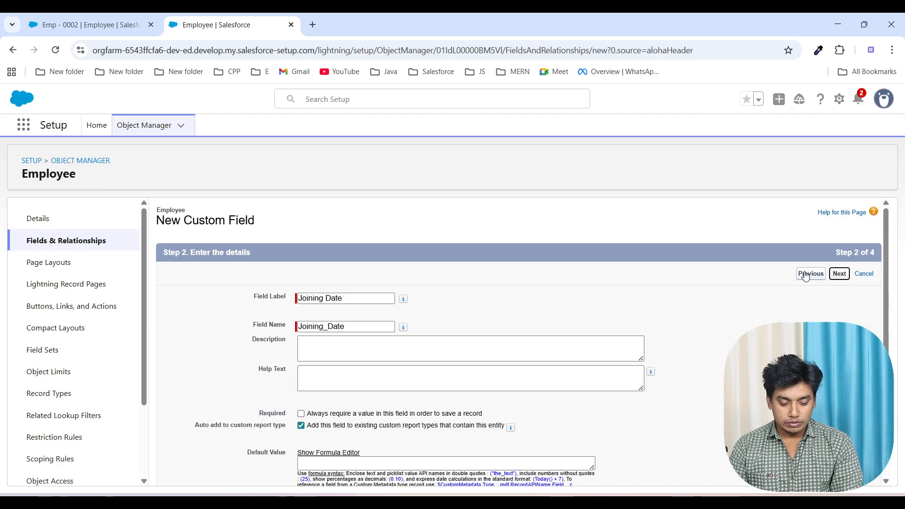
left_click(837, 278)
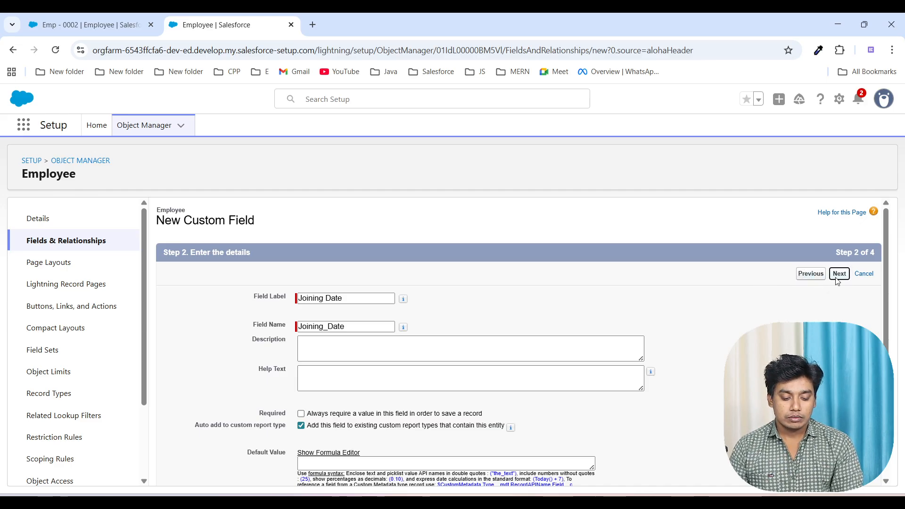
scroll(519, 344, "down", 1)
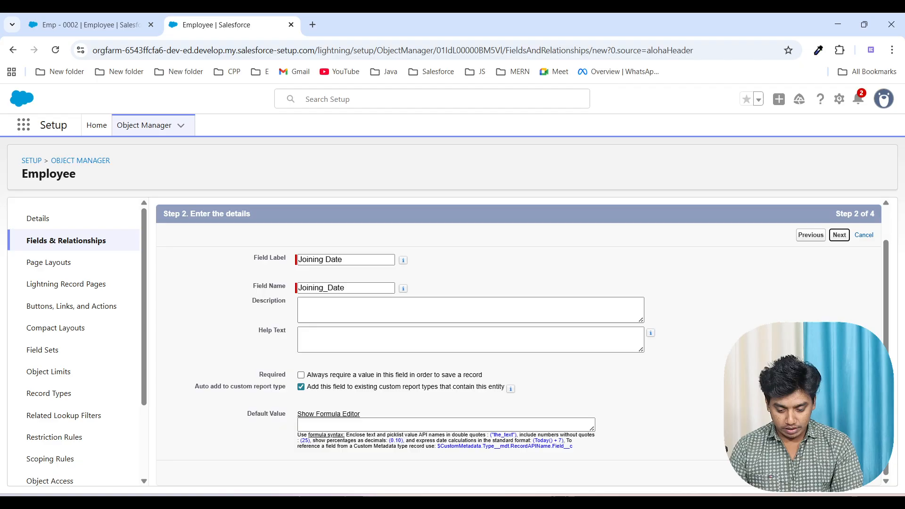
scroll(519, 344, "down", 10)
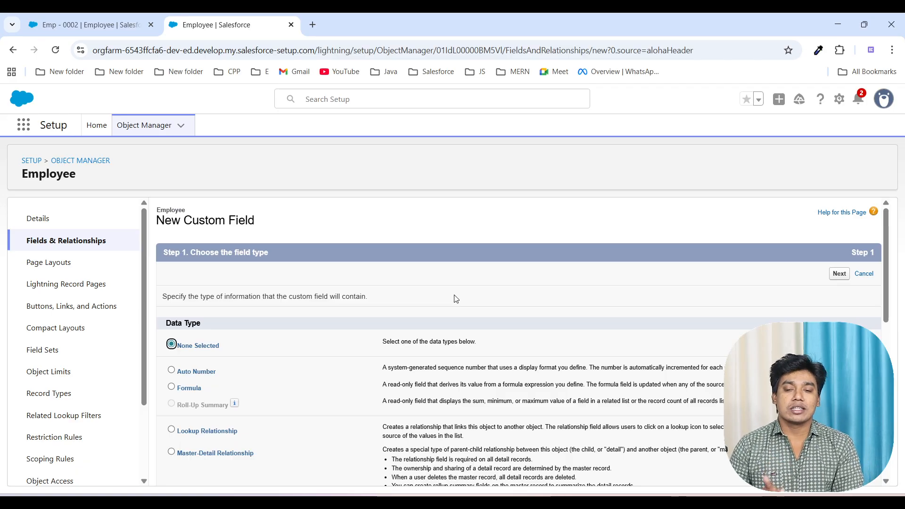
Step: Leave the blank new-field form for the Employee object's details, and switch to the employee record in the Sales app
scroll(455, 297, "down", 2)
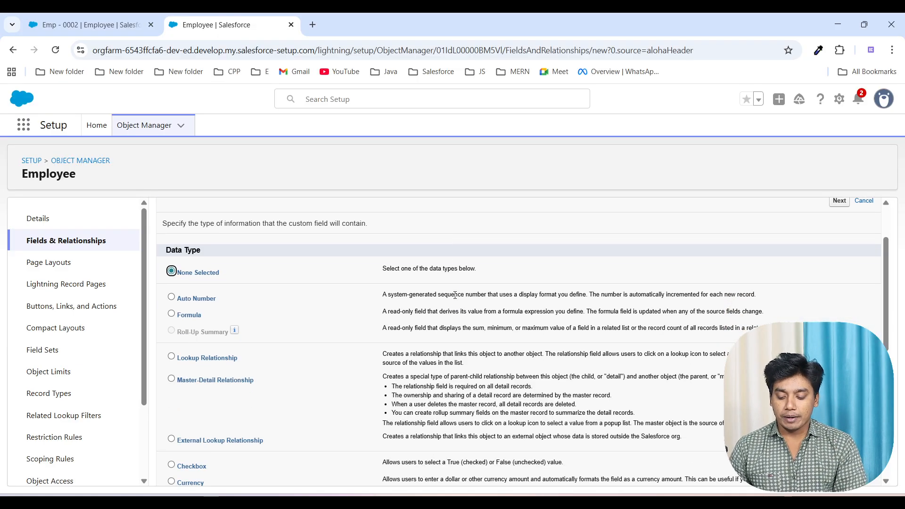
scroll(450, 315, "up", 1)
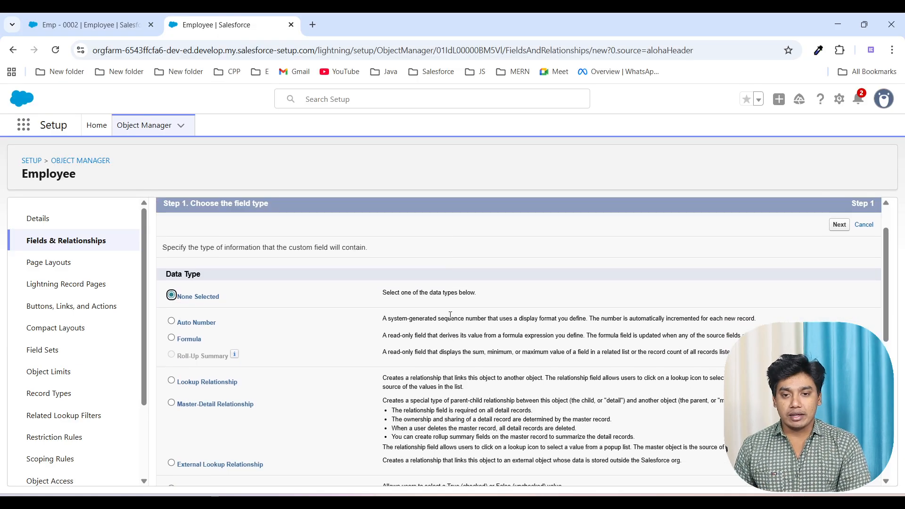
left_click(38, 219)
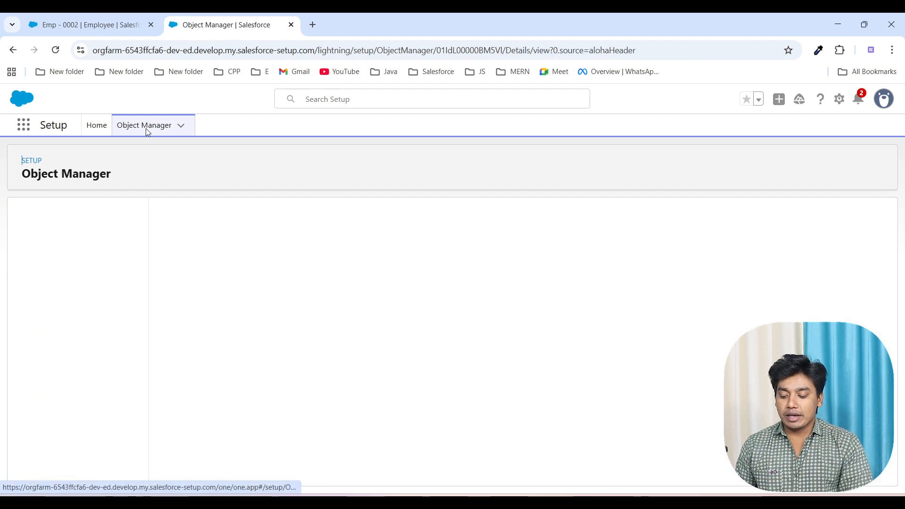
left_click(110, 30)
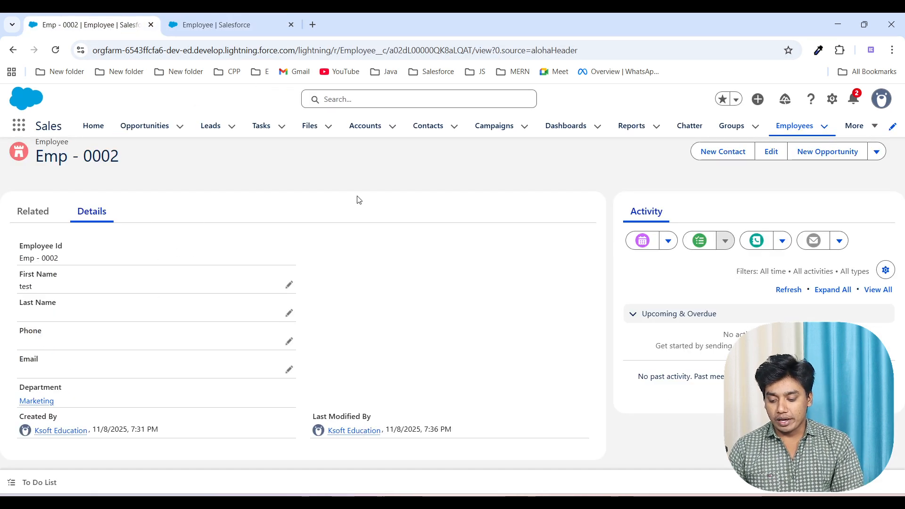
Step: Go to the Employees list, find Departments in the App Launcher, and open its list in a separate browser tab
left_click(798, 126)
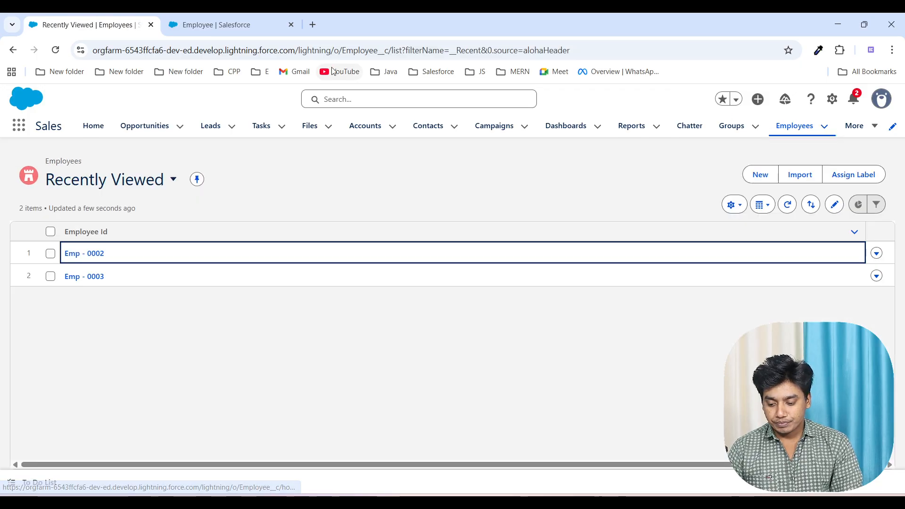
left_click(19, 125)
type("deprt")
key("BackSpace")
key("BackSpace")
type("a")
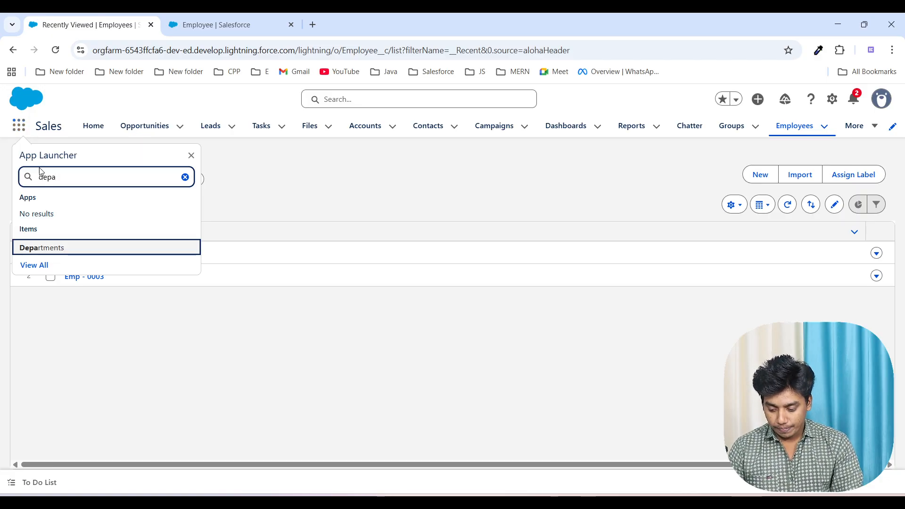
right_click(49, 248)
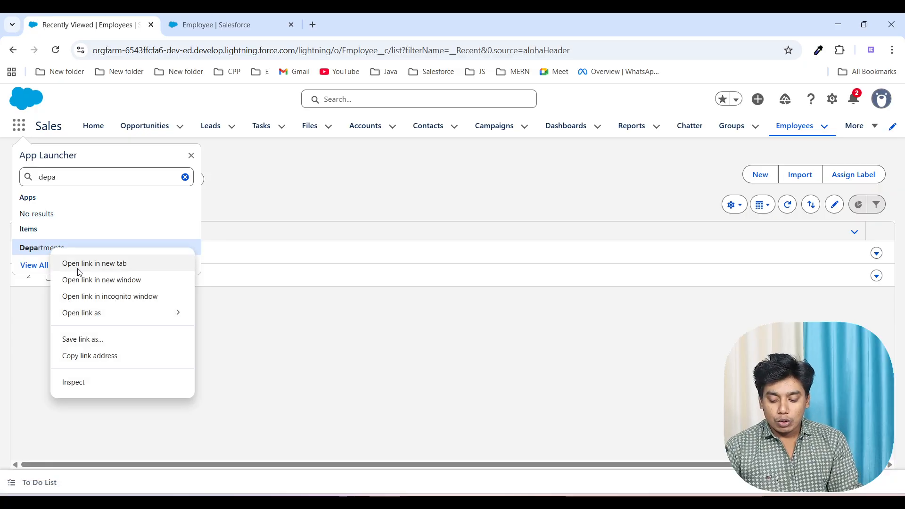
left_click(79, 272)
left_click(364, 31)
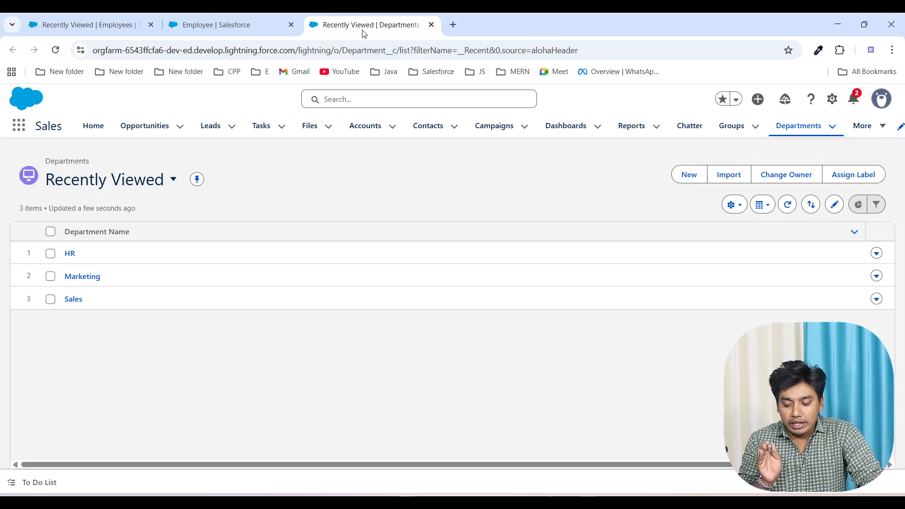
Step: Open the HR department's related employees and start a new Employee record from that list
left_click(69, 254)
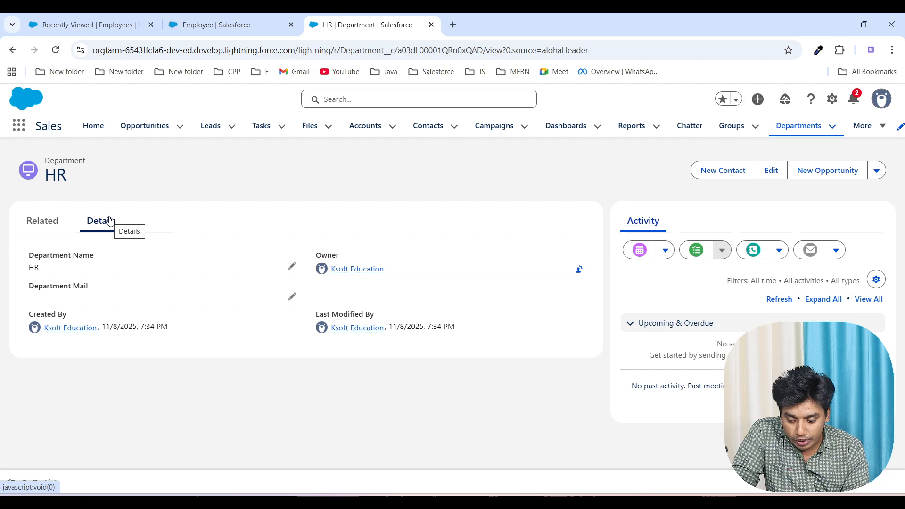
left_click(43, 227)
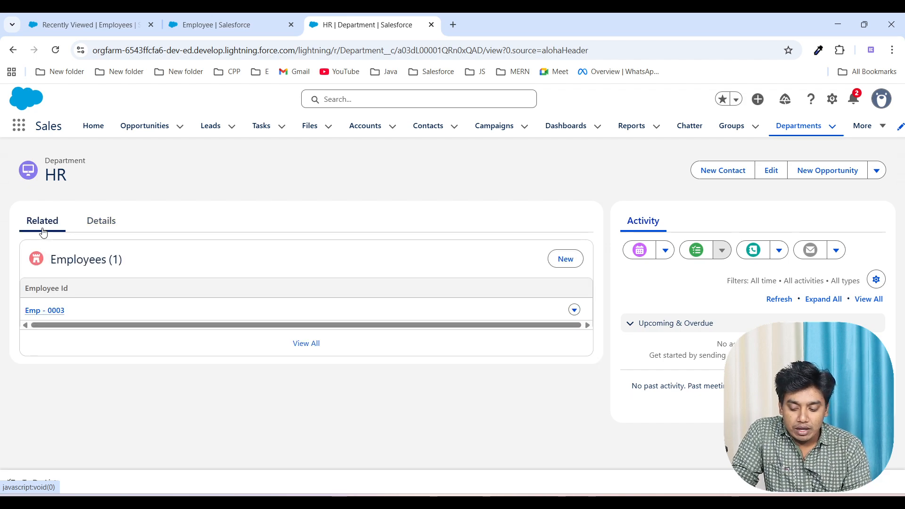
mouse_move(45, 309)
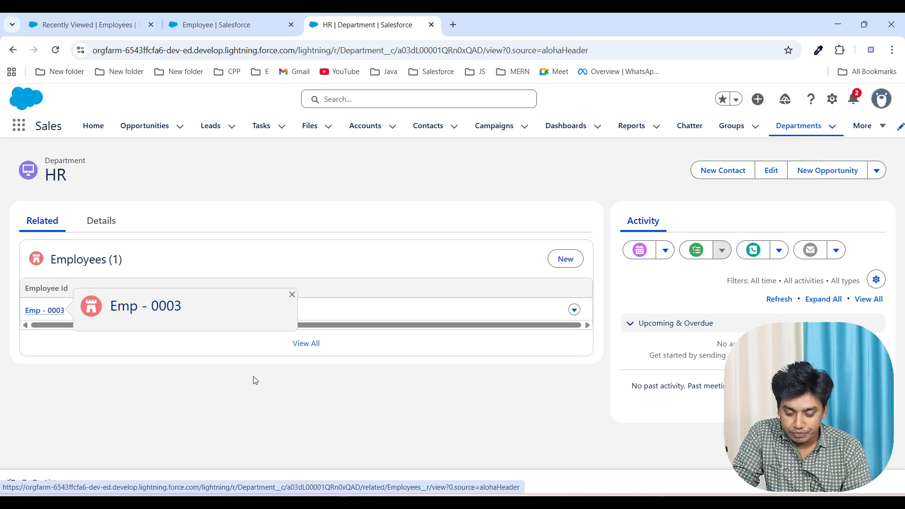
left_click(555, 263)
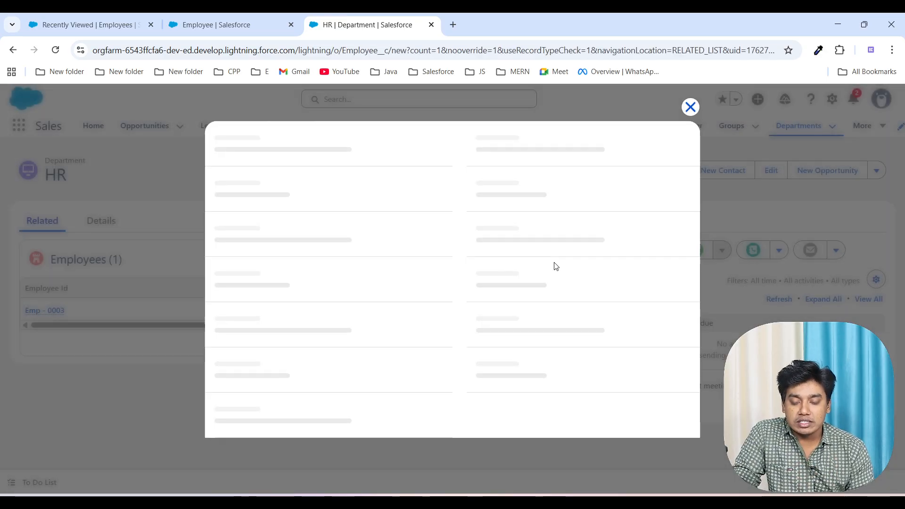
Step: Enter the new employee's first name, last name and phone number, set Salary to 25000, and save while starting another Employee record
type("Sunil")
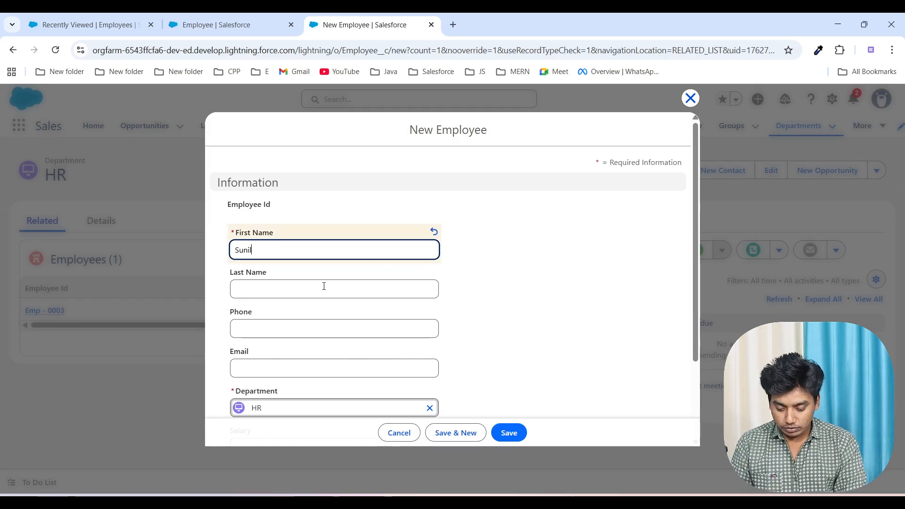
left_click(324, 286)
type("Kumar")
scroll(305, 365, "down", 2)
left_click(265, 252)
type("48962")
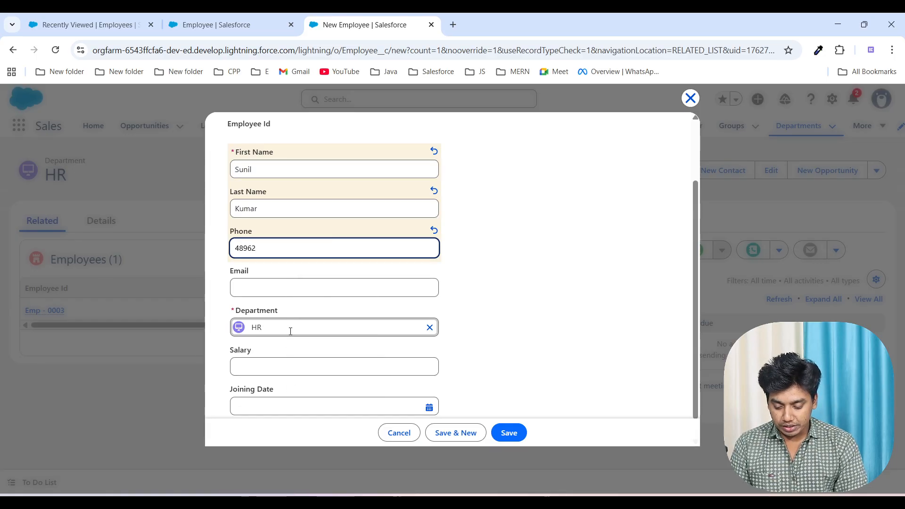
left_click(281, 372)
type("25000")
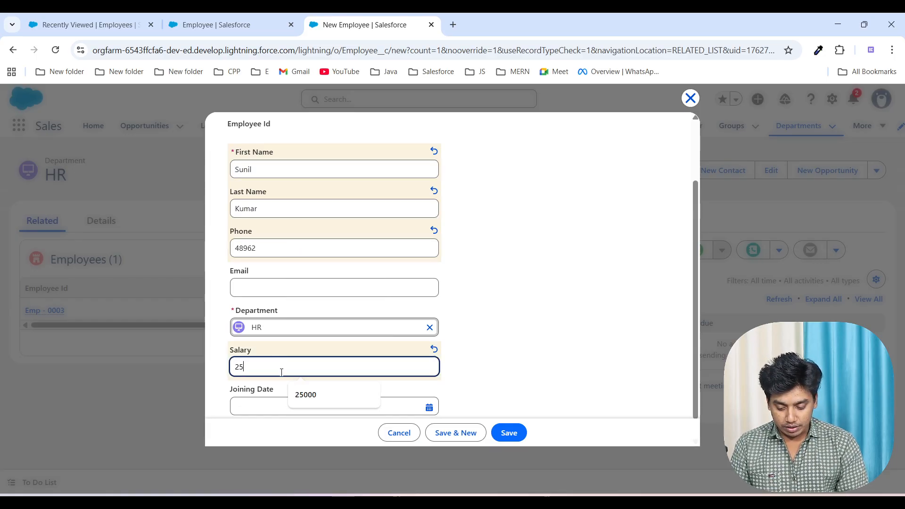
left_click(461, 432)
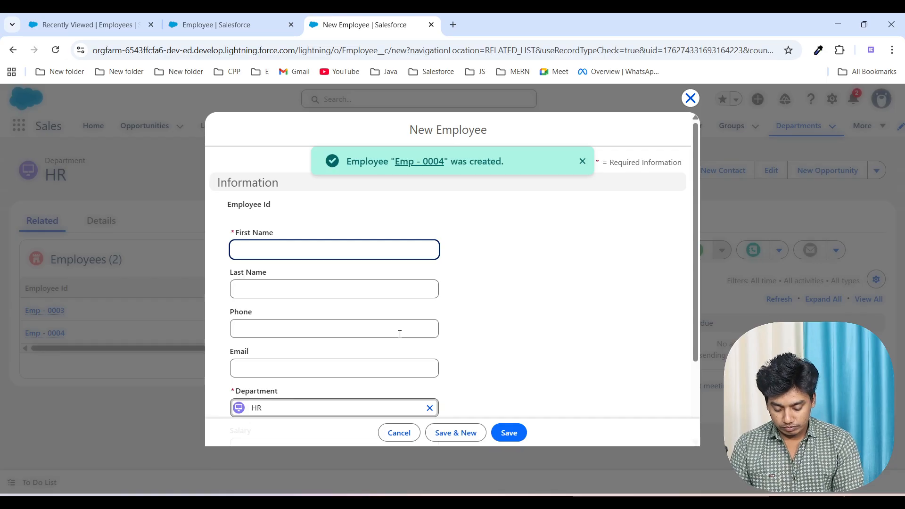
Step: Fill in the second HR employee's first name and phone number, set Salary to 30000, and save the record
type("Sima")
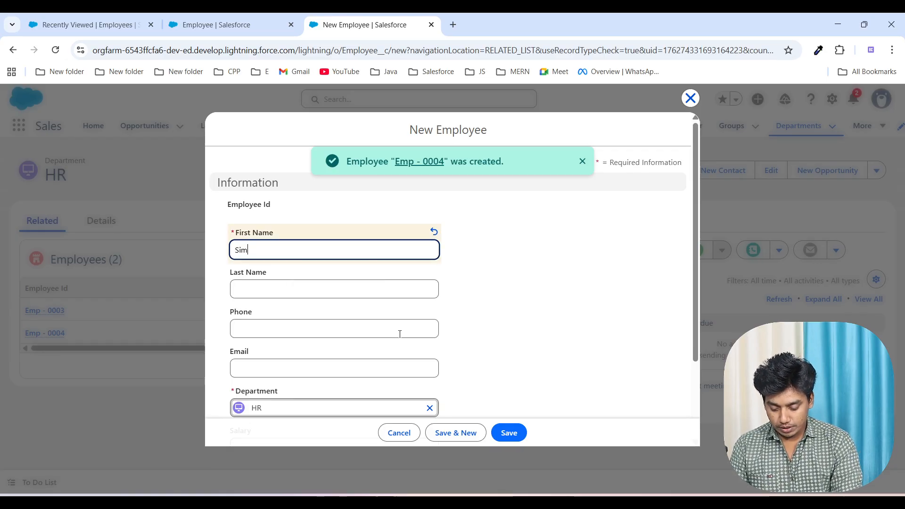
left_click(303, 329)
type("589632")
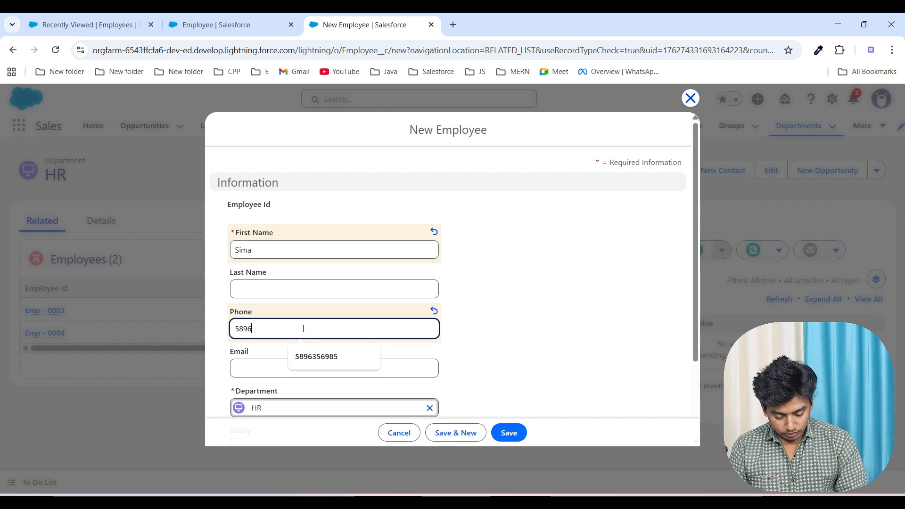
scroll(303, 330, "down", 3)
left_click(269, 342)
type("30,000")
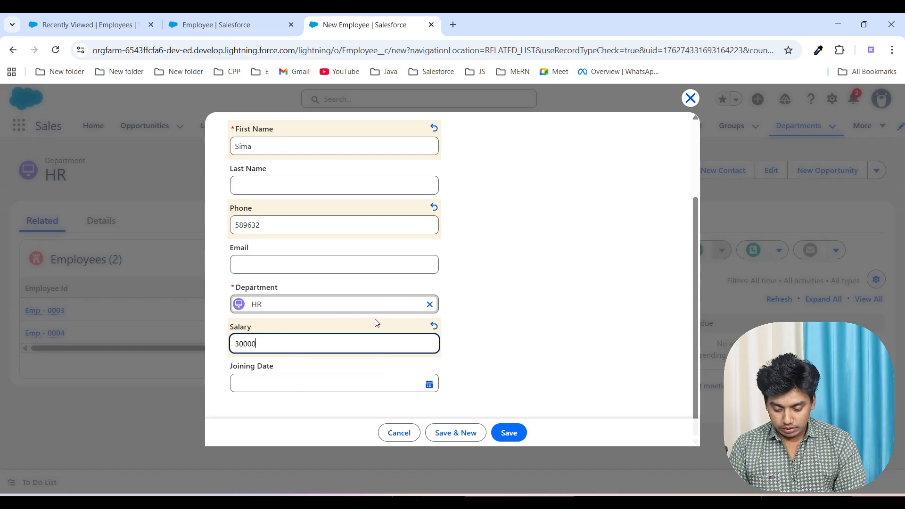
left_click(510, 434)
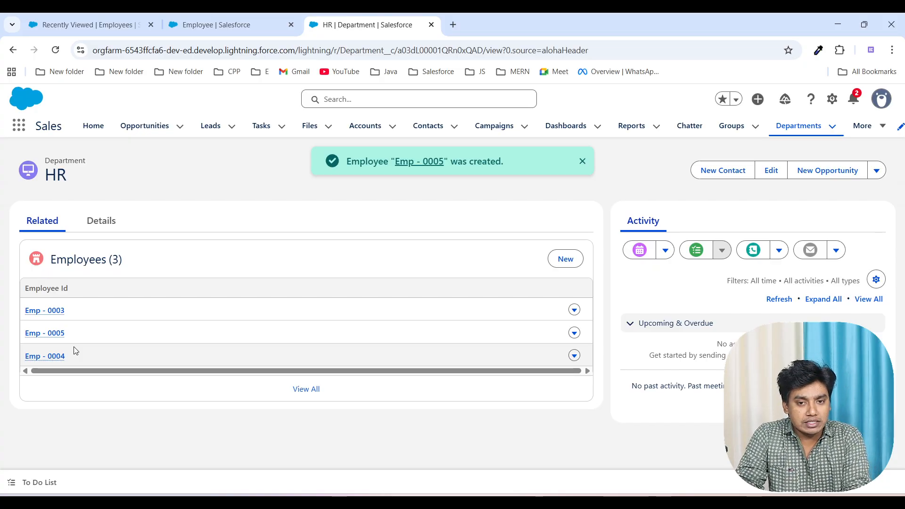
Step: Open Emp - 0003 in a separate browser tab and reload it to check its Salary and Joining Date fields
mouse_move(55, 318)
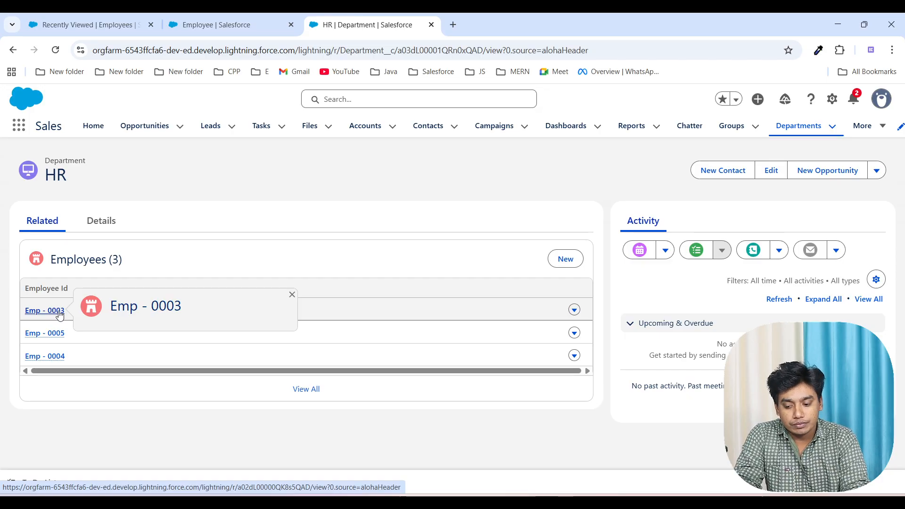
right_click(59, 315)
left_click(75, 325)
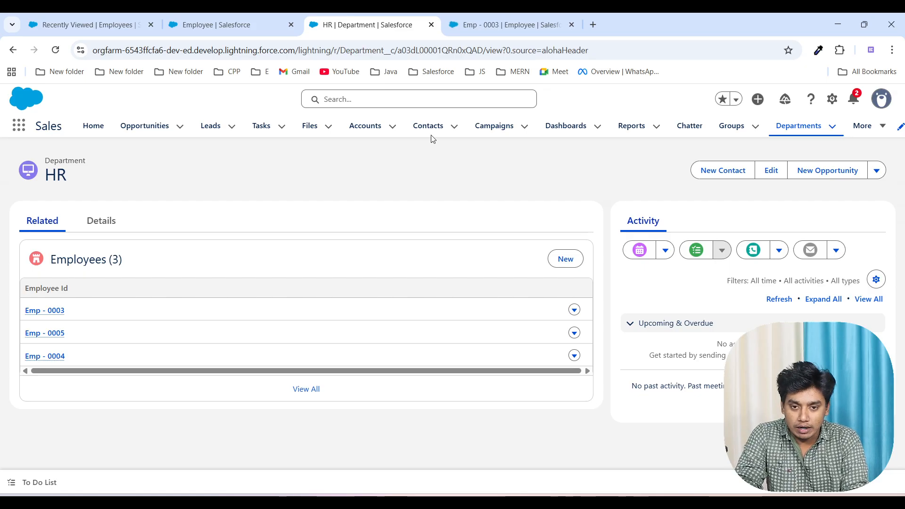
left_click(493, 22)
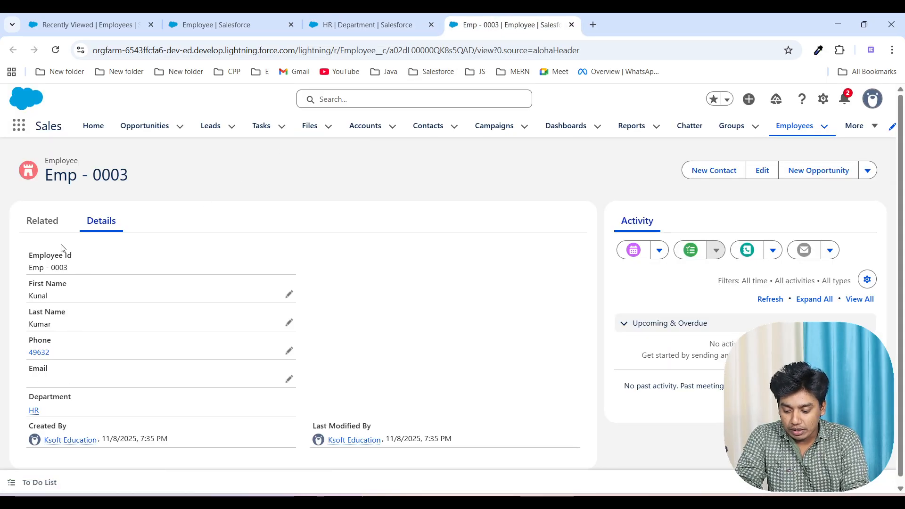
left_click(55, 50)
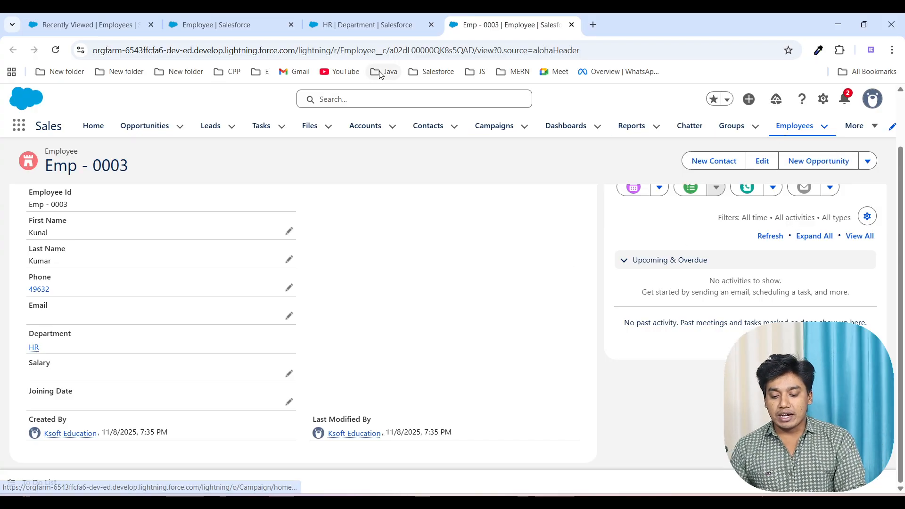
Step: Return to the Departments list, discarding the blank employee form, and view the Marketing department's related employees
left_click(365, 24)
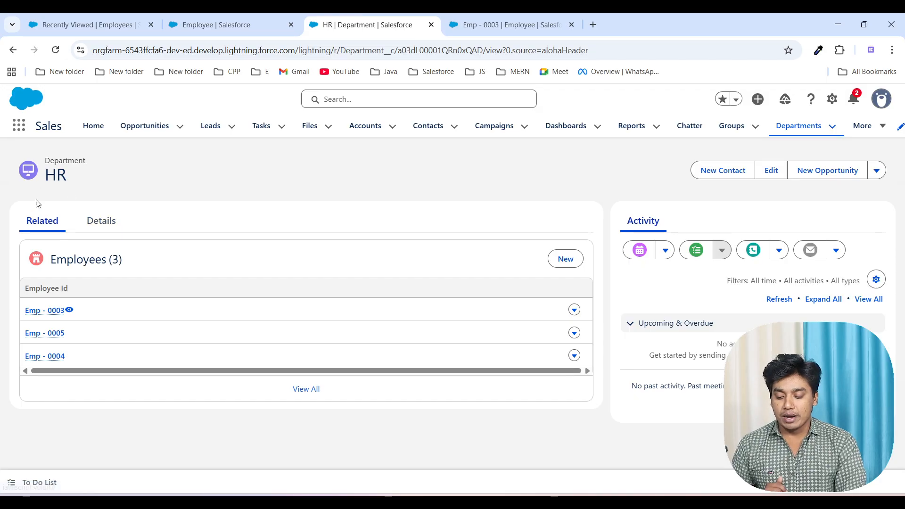
left_click(12, 51)
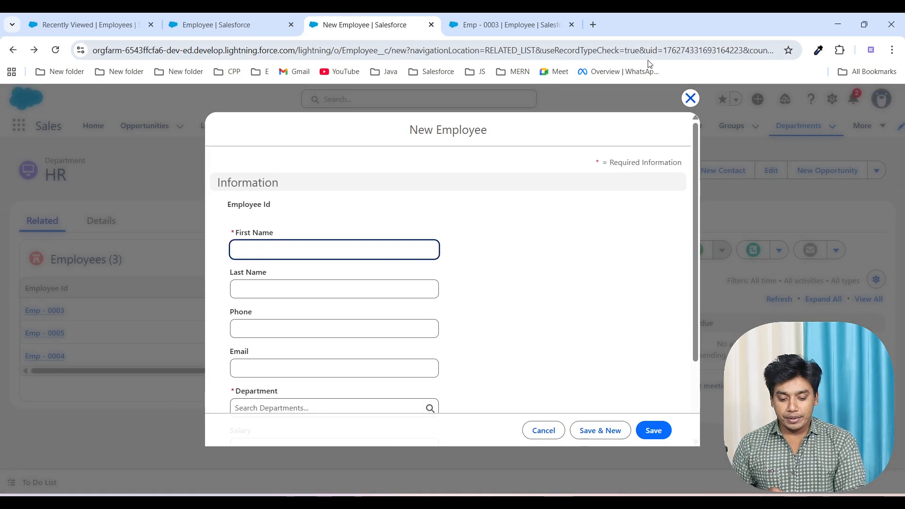
left_click(690, 99)
left_click(799, 127)
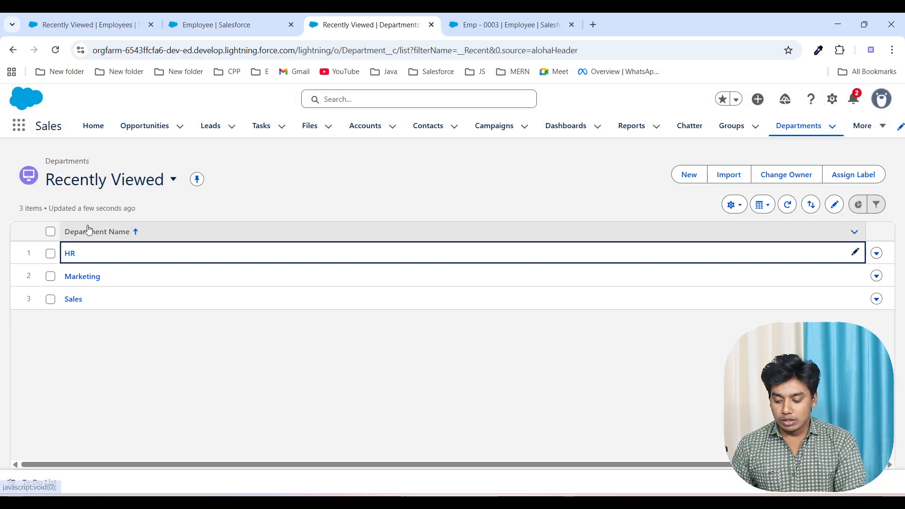
left_click(89, 282)
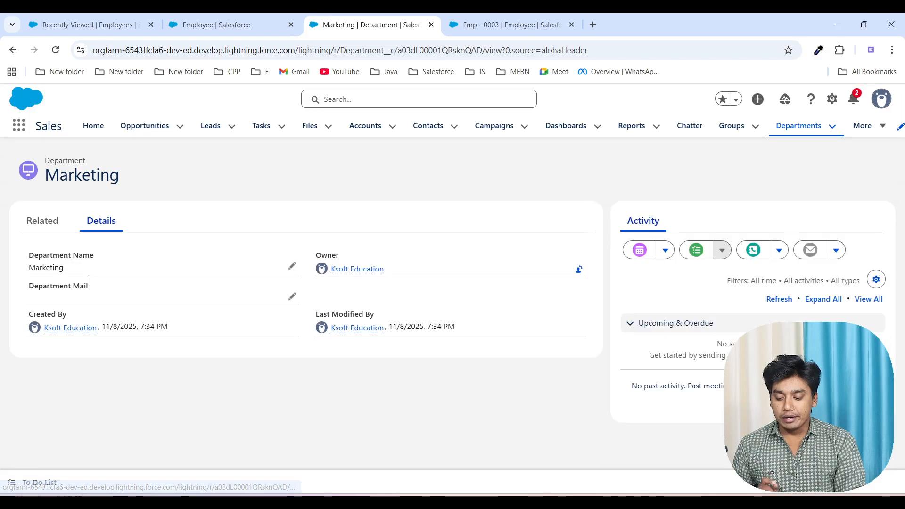
left_click(55, 233)
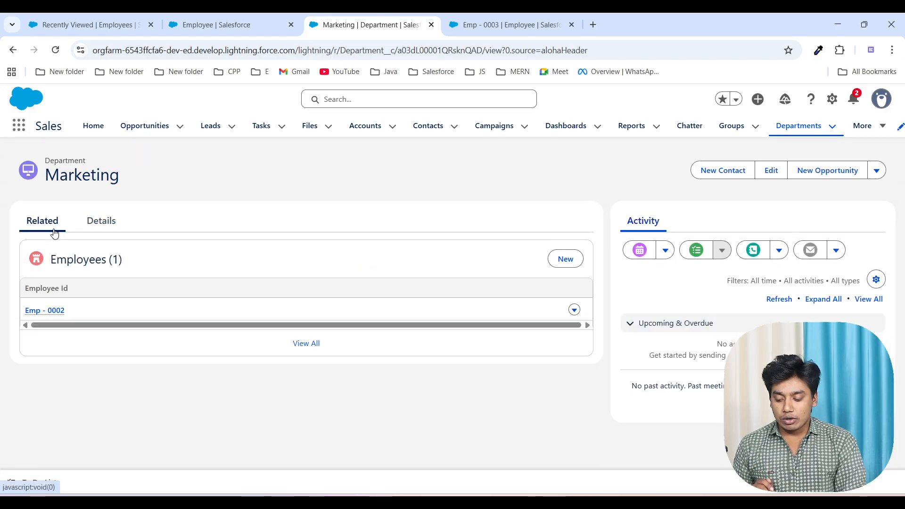
Step: View the related employees of the Sales department
left_click(798, 126)
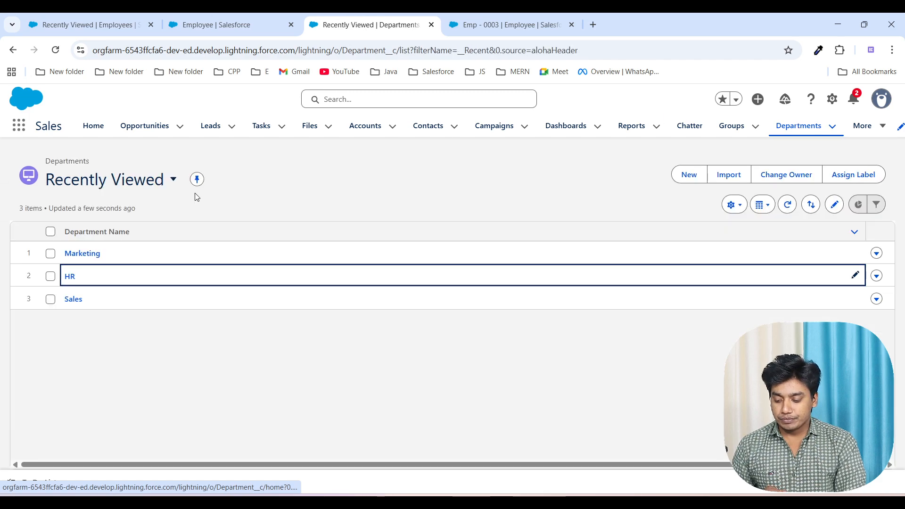
left_click(71, 300)
left_click(42, 233)
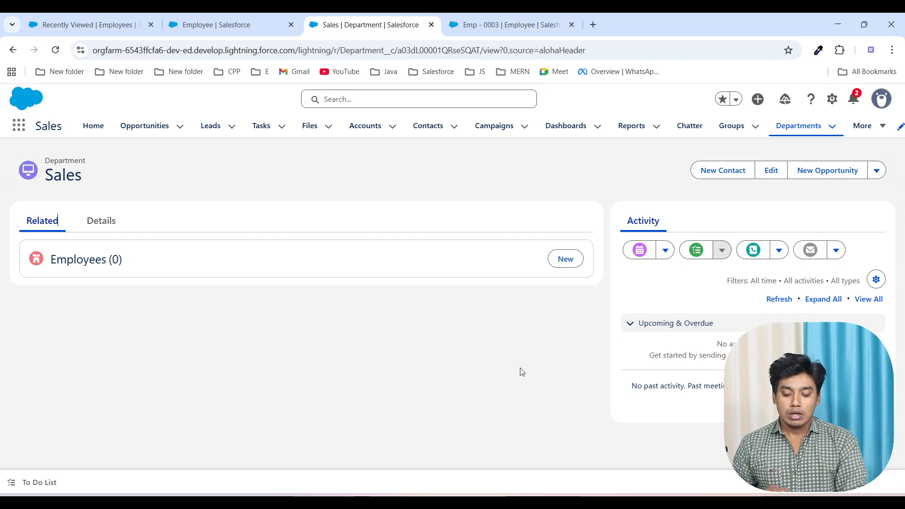
Step: Switch to the whiteboard's Rollup summary page and draw a "many" to 1 relationship in yellow, with the 1 under a "parent" heading
left_click(585, 503)
double_click(494, 365)
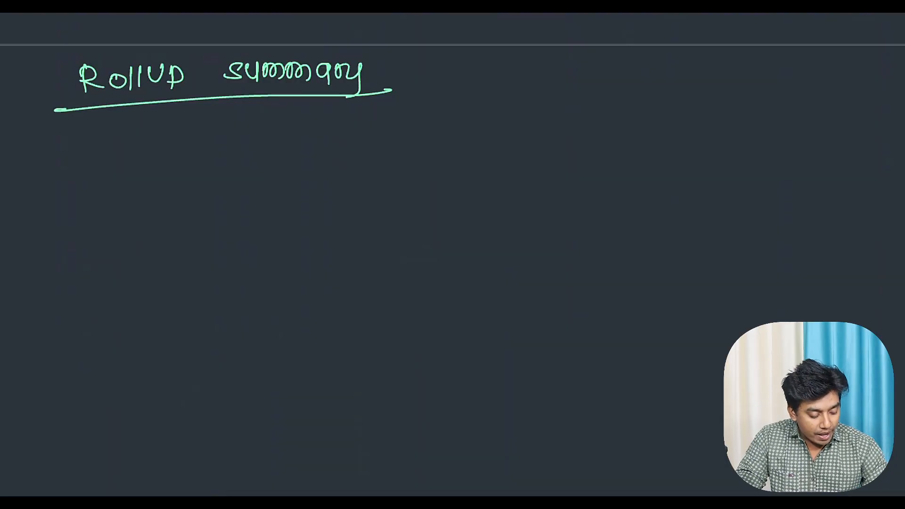
mouse_move(642, 147)
left_mouse_down()
mouse_move(677, 163)
mouse_move(708, 147)
left_mouse_up()
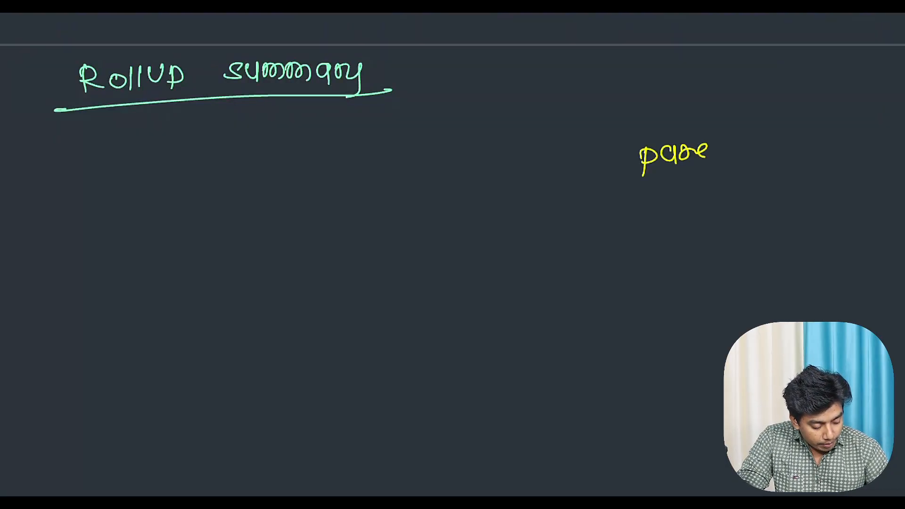
left_click_drag(663, 199, 674, 212)
left_click_drag(660, 213, 686, 215)
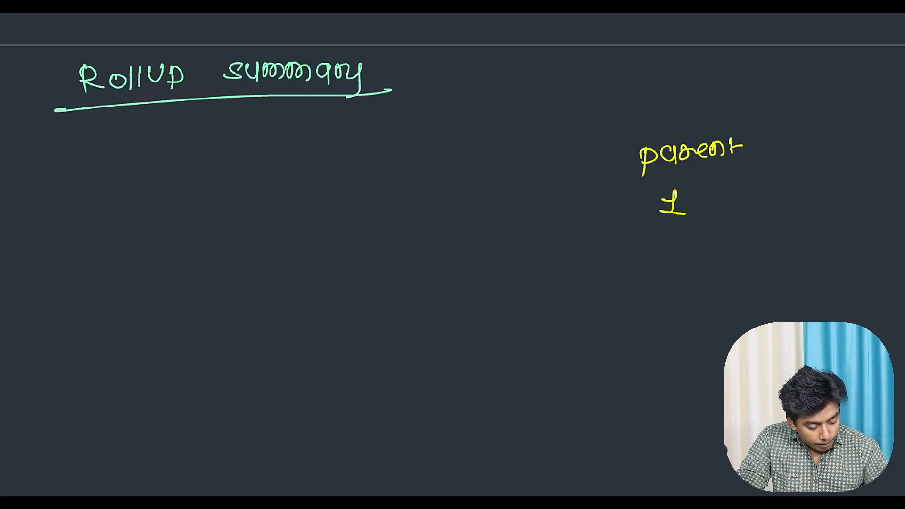
mouse_move(330, 212)
left_mouse_down()
mouse_move(354, 226)
mouse_move(380, 208)
mouse_move(393, 236)
left_mouse_up()
mouse_move(432, 203)
left_mouse_down()
mouse_move(583, 206)
mouse_move(431, 204)
left_mouse_up()
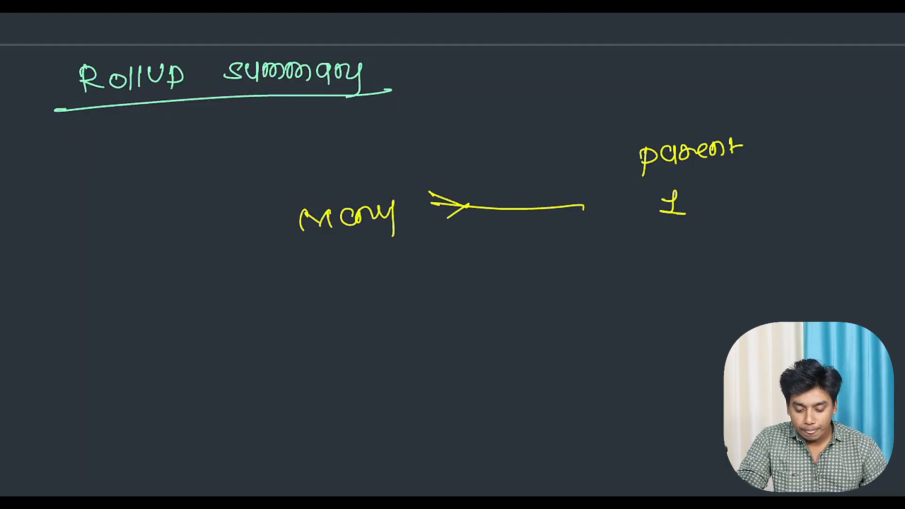
Step: Draw two more rows below, each connecting "many" to 1 with a yellow crow's-foot arrow
left_click_drag(655, 270, 654, 289)
left_click_drag(646, 291, 668, 289)
mouse_move(319, 315)
left_mouse_down()
mouse_move(343, 298)
mouse_move(341, 315)
left_mouse_up()
left_click_drag(351, 306, 387, 321)
mouse_move(339, 408)
left_mouse_down()
mouse_move(350, 387)
mouse_move(368, 408)
mouse_move(401, 399)
mouse_move(417, 422)
left_mouse_up()
left_click_drag(433, 281, 643, 275)
left_click_drag(446, 266, 444, 306)
left_click_drag(455, 393, 650, 381)
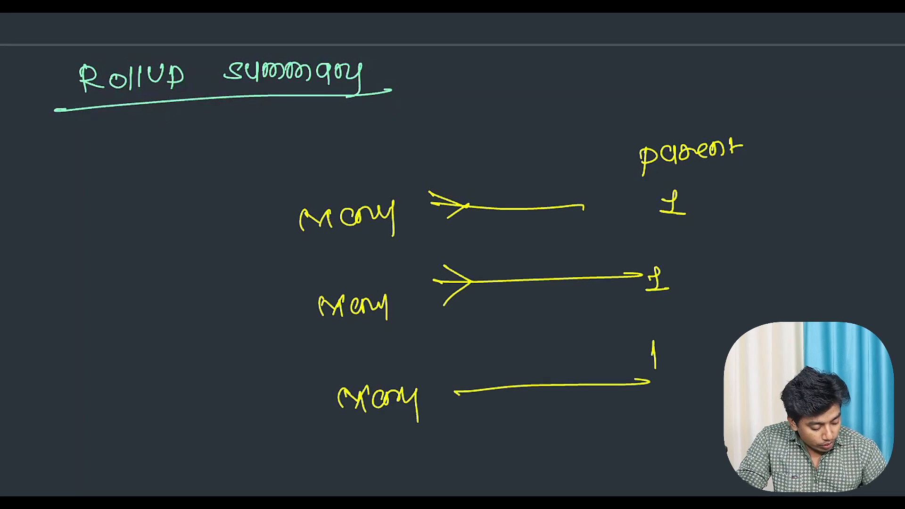
left_click_drag(493, 389, 463, 417)
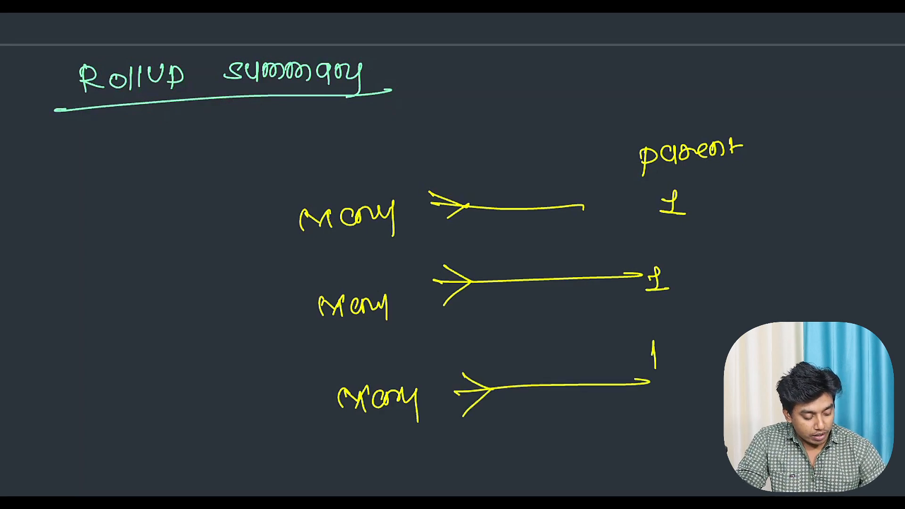
Step: Circle the 1 under "parent" and add an underlined handwritten label beside it
mouse_move(693, 181)
left_mouse_down()
mouse_move(653, 184)
mouse_move(691, 179)
left_mouse_up()
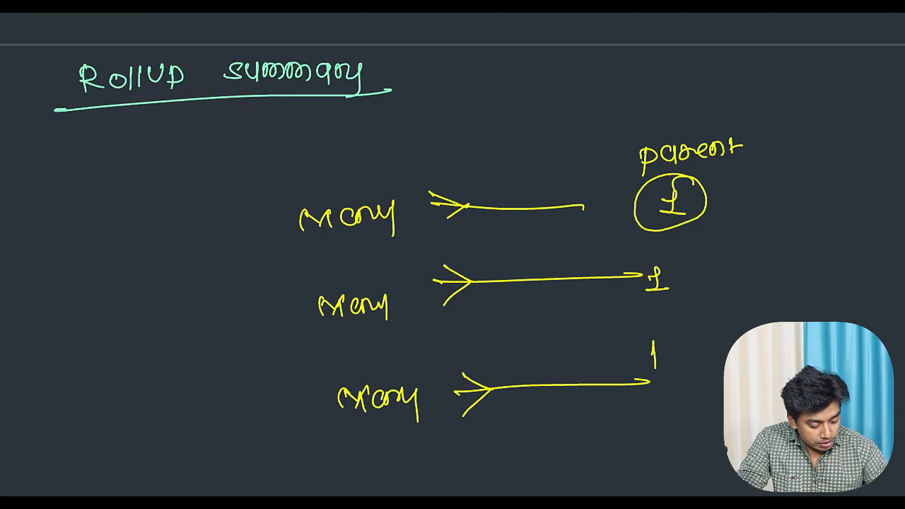
mouse_move(729, 169)
left_mouse_down()
mouse_move(745, 186)
mouse_move(773, 170)
mouse_move(787, 188)
left_mouse_up()
mouse_move(720, 192)
left_mouse_down()
mouse_move(801, 187)
mouse_move(707, 201)
left_mouse_up()
Step: Retrace the first row's crow's-foot connector in green and write a circled 5 above its "many"
mouse_move(415, 213)
left_mouse_down()
mouse_move(607, 210)
mouse_move(415, 213)
mouse_move(467, 208)
left_mouse_up()
left_click_drag(467, 211, 430, 239)
left_click_drag(412, 185, 467, 205)
left_click_drag(464, 212, 422, 243)
mouse_move(407, 181)
left_mouse_down()
mouse_move(467, 208)
mouse_move(410, 242)
left_mouse_up()
mouse_move(409, 183)
left_mouse_down()
mouse_move(412, 194)
mouse_move(465, 210)
left_mouse_up()
left_click_drag(457, 215, 428, 235)
mouse_move(339, 161)
left_mouse_down()
mouse_move(350, 177)
mouse_move(327, 178)
left_mouse_up()
mouse_move(351, 151)
left_mouse_down()
mouse_move(356, 194)
mouse_move(349, 152)
left_mouse_up()
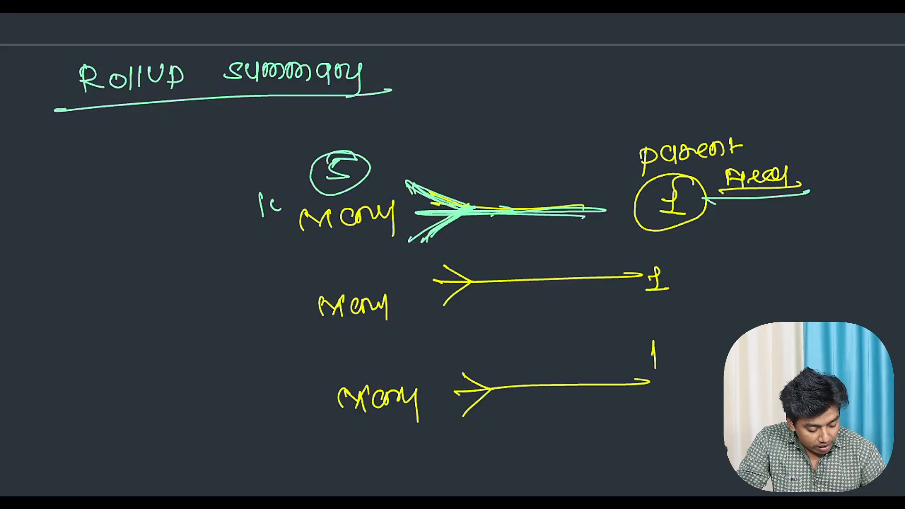
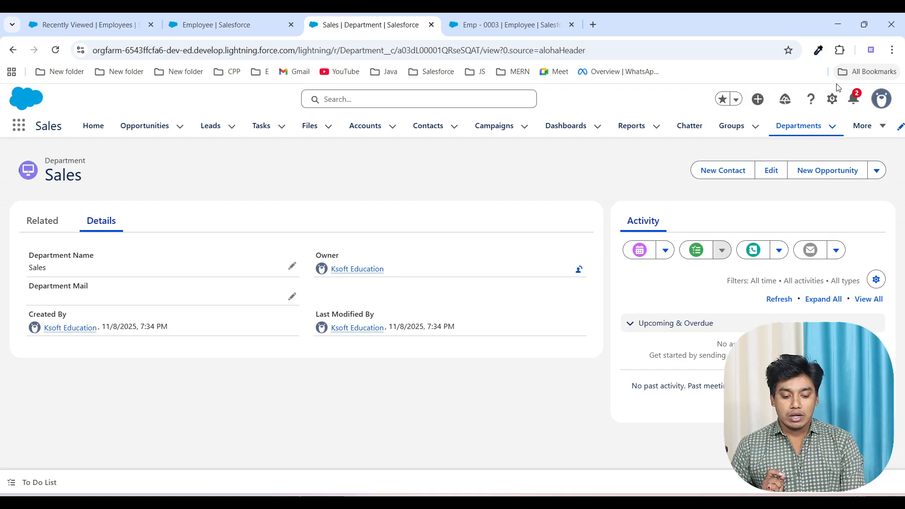
Step: Open the Department object's Fields & Relationships and start creating a new custom field
left_click(832, 99)
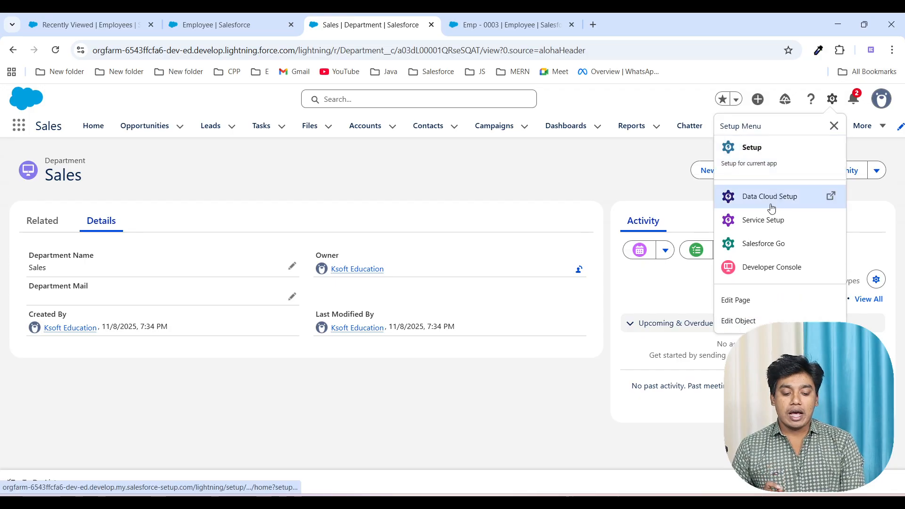
left_click(762, 315)
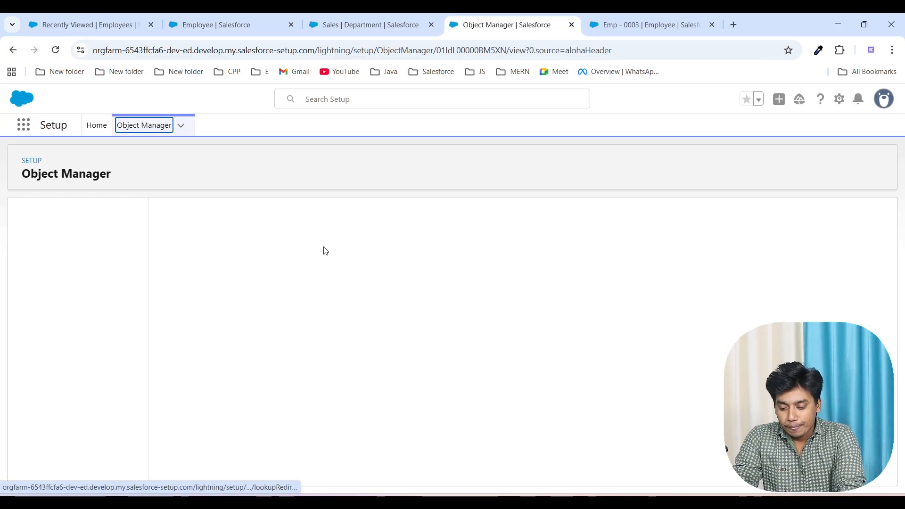
left_click(66, 243)
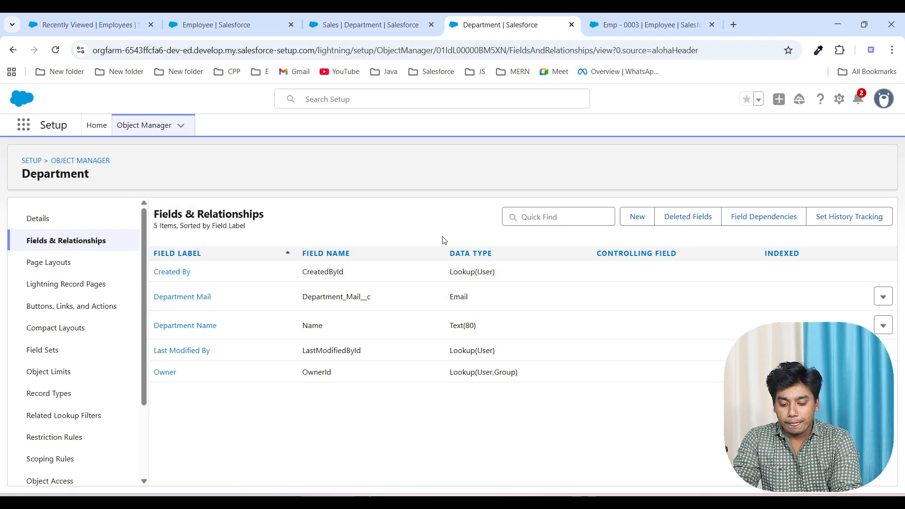
left_click(637, 216)
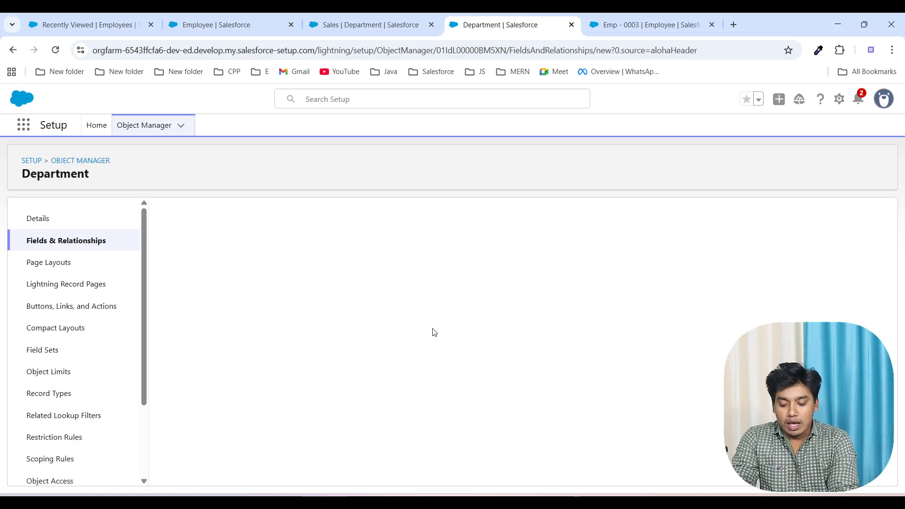
Step: Examine the Roll-Up Summary data type's description, highlighting its minimum, maximum, related list and record count wording
scroll(342, 382, "down", 2)
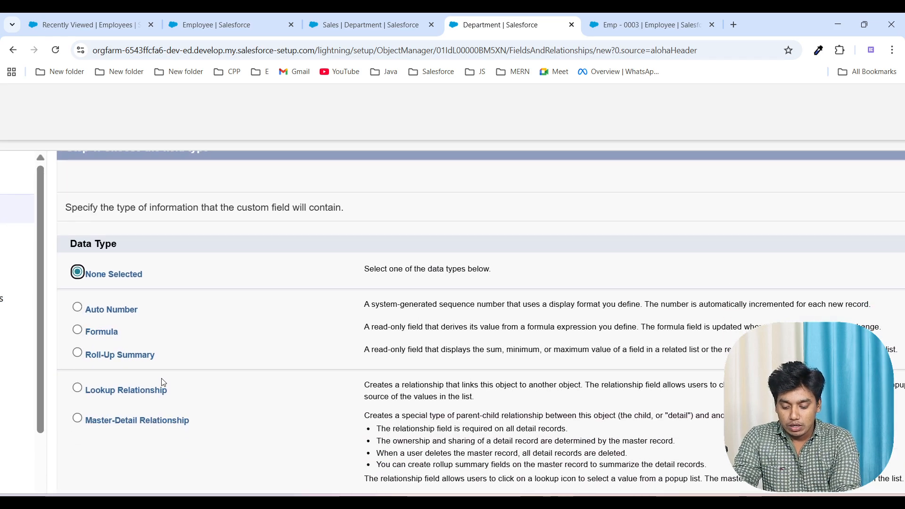
scroll(315, 367, "right", 2)
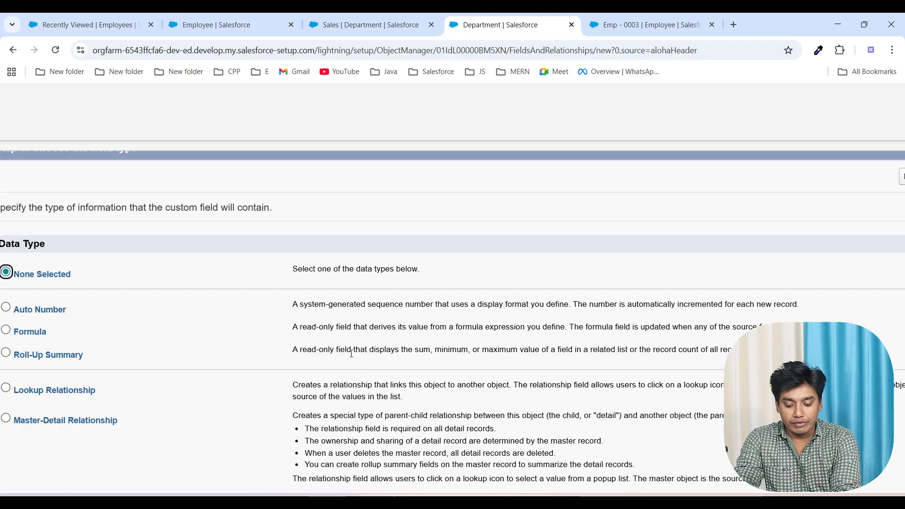
double_click(422, 351)
double_click(446, 351)
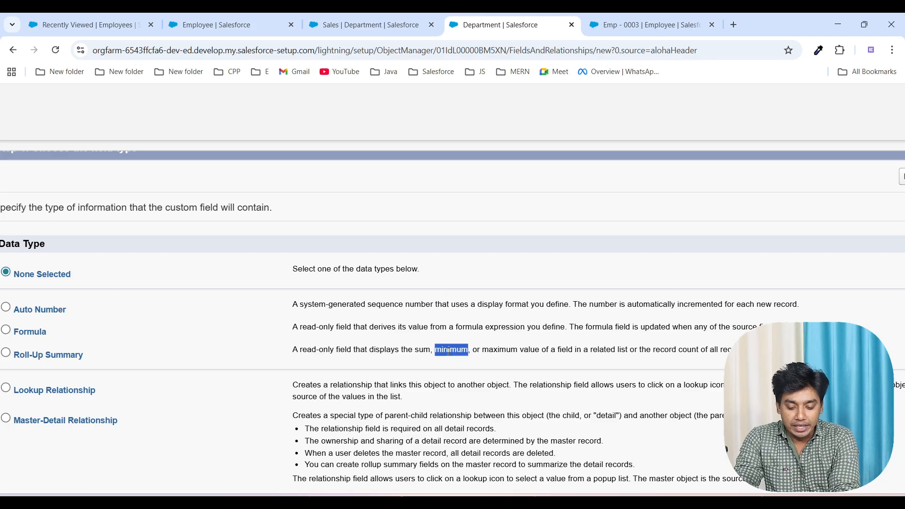
double_click(496, 350)
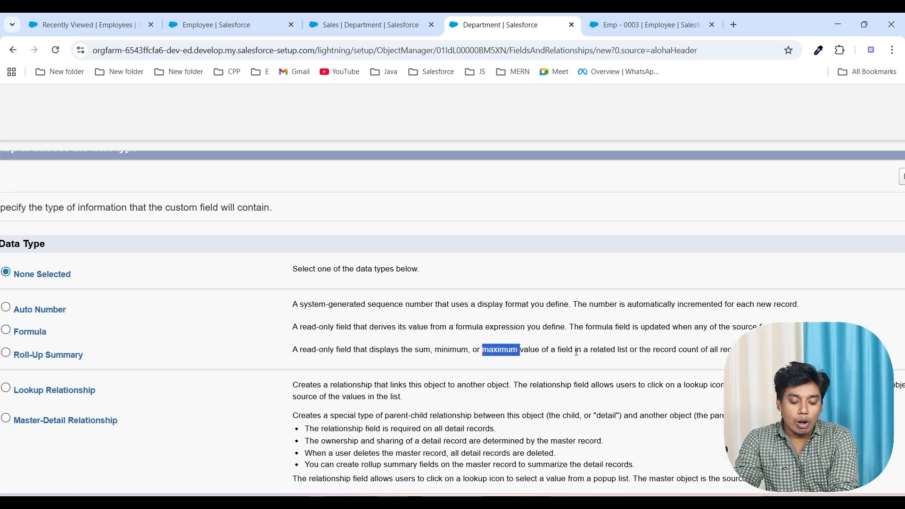
double_click(613, 351)
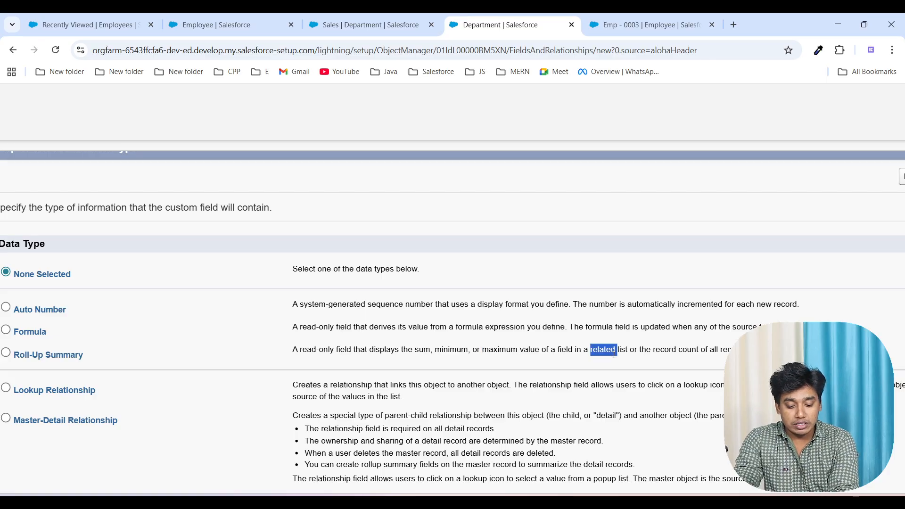
scroll(614, 354, "right", 1)
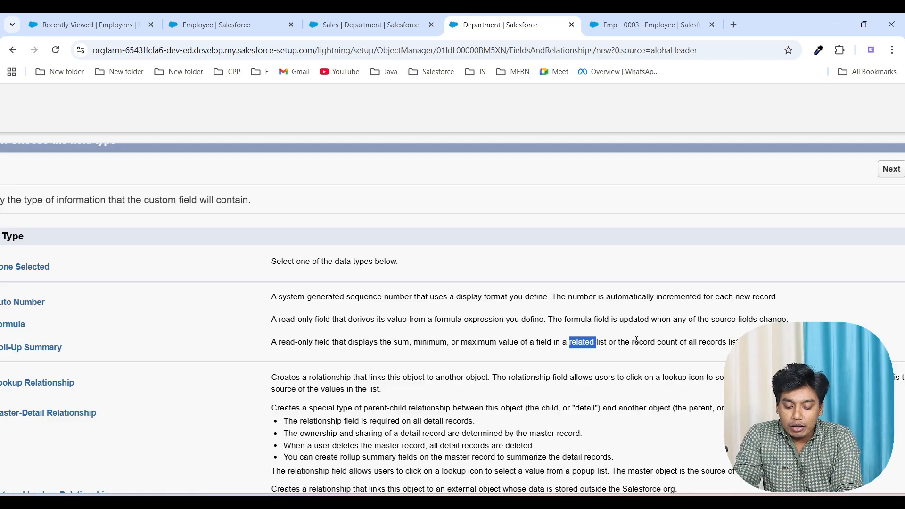
left_click_drag(636, 341, 741, 342)
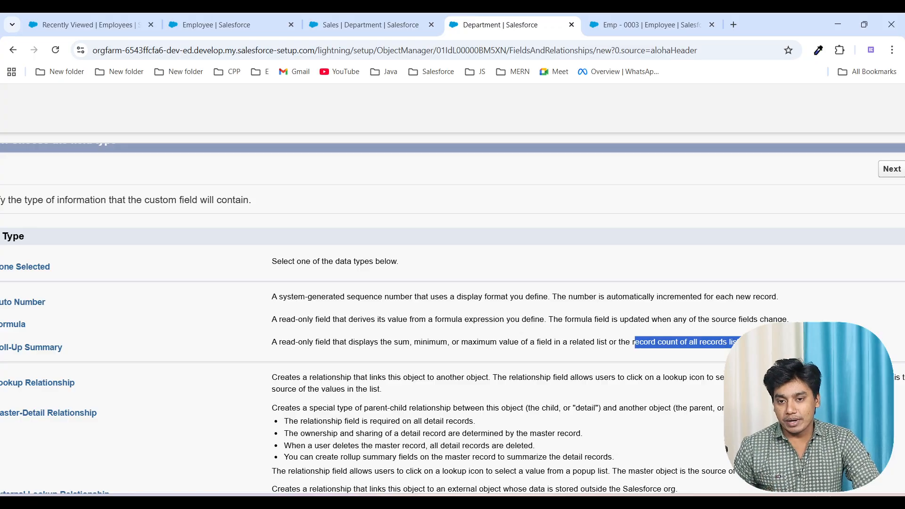
Step: Choose Roll-Up Summary as the new field's data type and continue to the field details
scroll(605, 337, "down", 3)
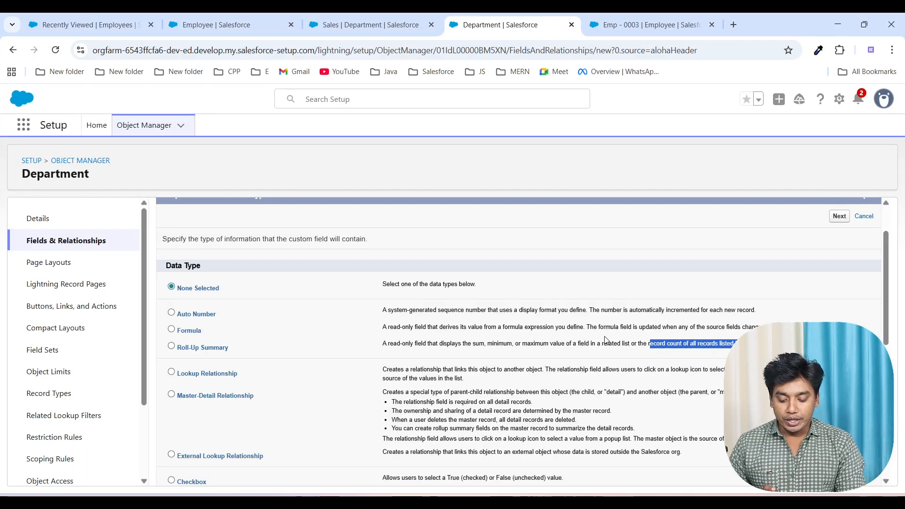
left_click(171, 347)
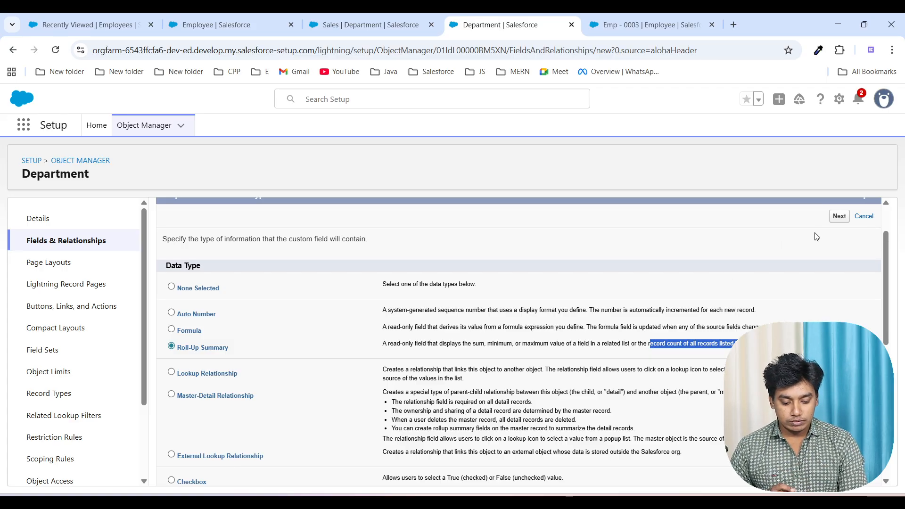
left_click(823, 296)
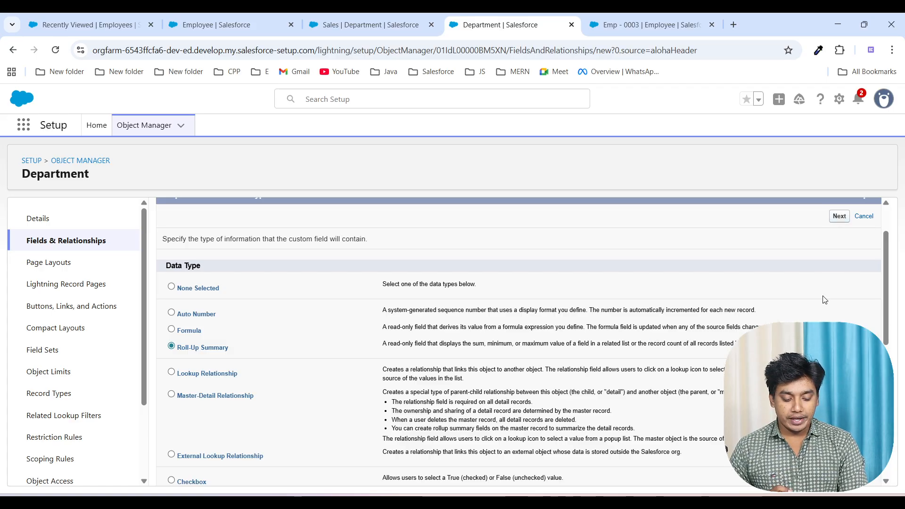
scroll(519, 344, "down", 7)
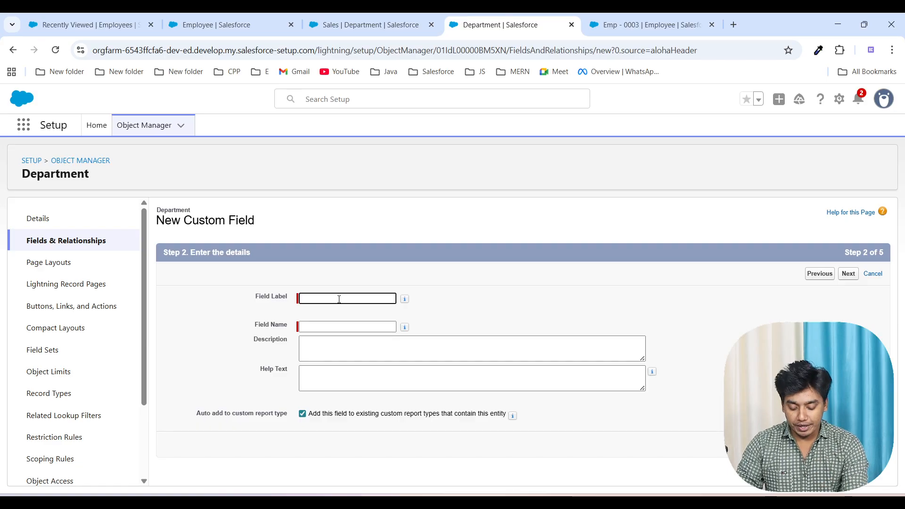
Step: Label the field Total Employees and continue to the summary calculation
type("Total ")
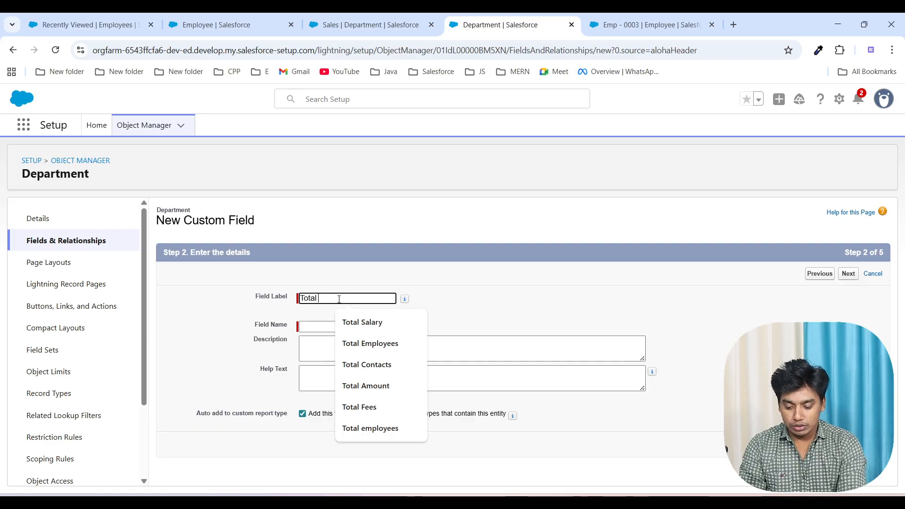
type("Employee")
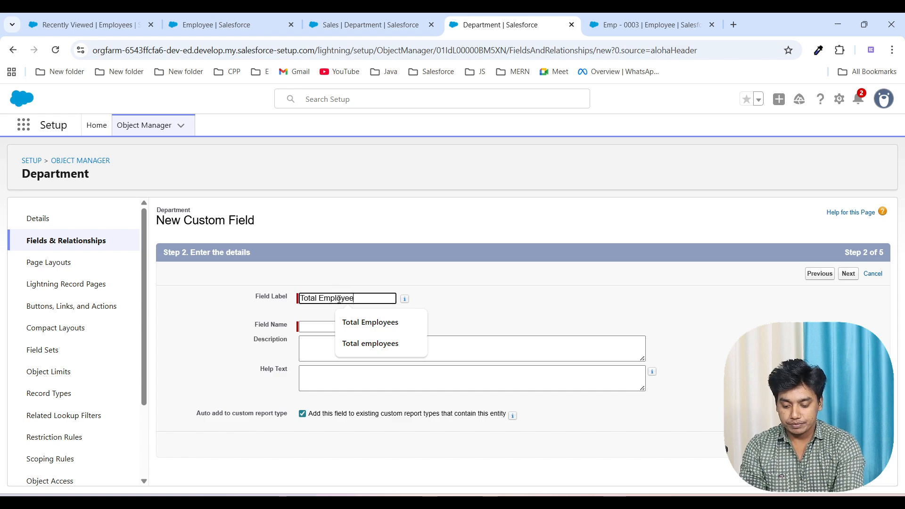
type("s")
left_click(564, 308)
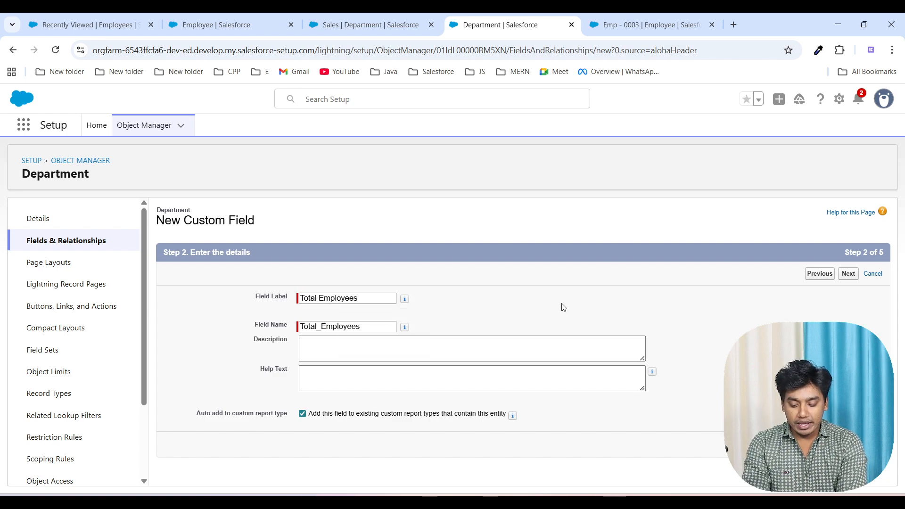
left_click(849, 273)
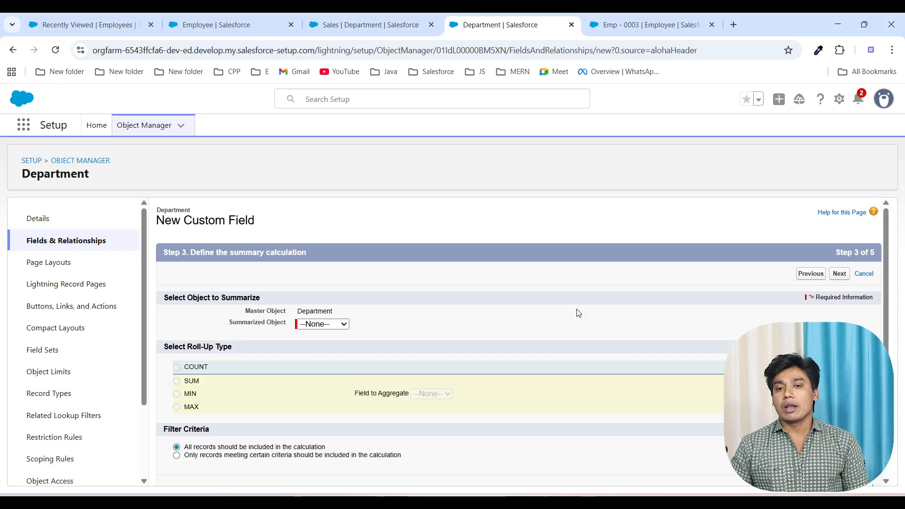
Step: Highlight the Department master object of the summary calculation and switch to the whiteboard
double_click(320, 311)
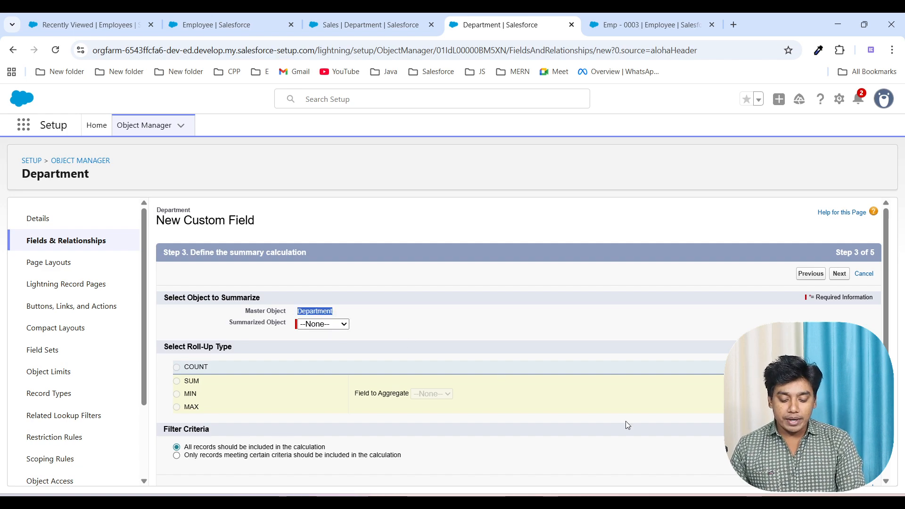
left_click(606, 502)
double_click(494, 304)
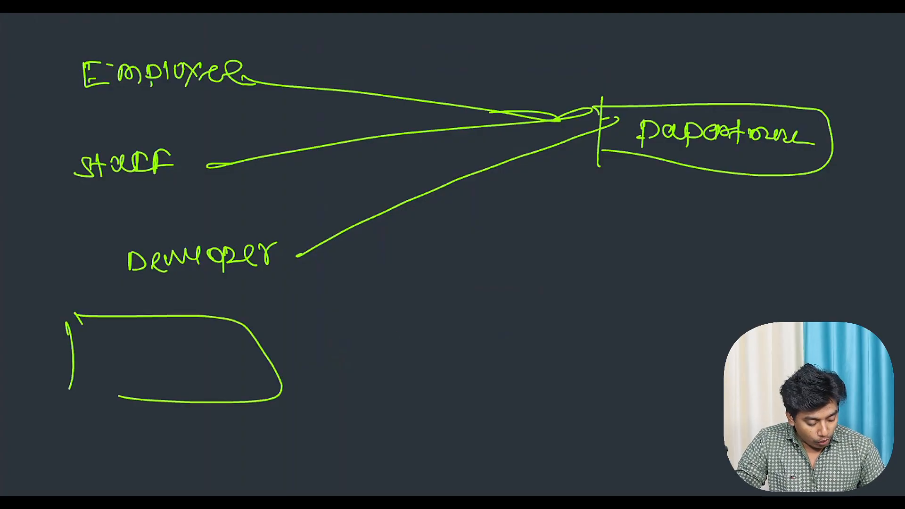
Step: Draw six more empty green boxes below the Developer label, making rows of three, three and one
left_click_drag(667, 377, 666, 408)
mouse_move(664, 332)
left_mouse_down()
mouse_move(705, 426)
mouse_move(679, 423)
left_mouse_up()
mouse_move(106, 454)
left_mouse_down()
mouse_move(113, 508)
mouse_move(122, 508)
left_mouse_up()
scroll(452, 254, "down", 2)
mouse_move(367, 336)
left_mouse_down()
mouse_move(369, 413)
mouse_move(376, 399)
left_mouse_up()
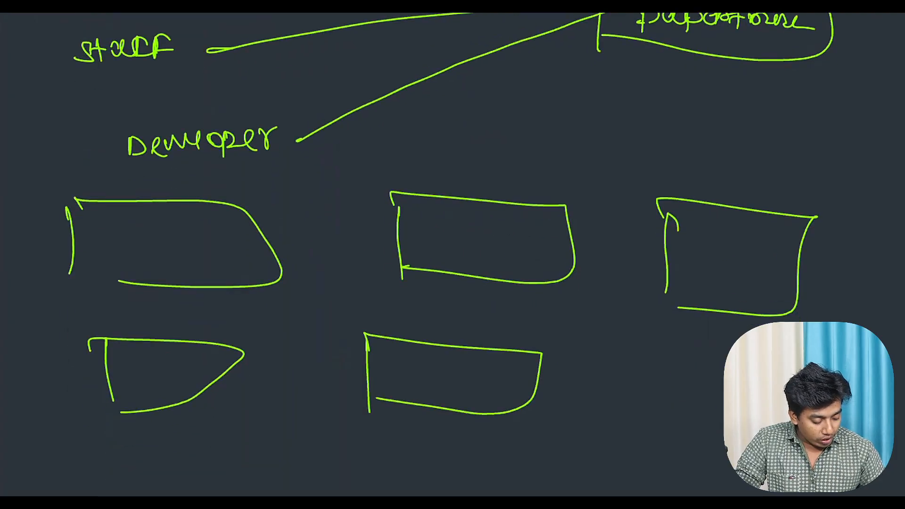
left_click_drag(637, 361, 632, 437)
left_click_drag(635, 360, 724, 380)
left_click_drag(610, 433, 726, 452)
scroll(452, 254, "down", 4)
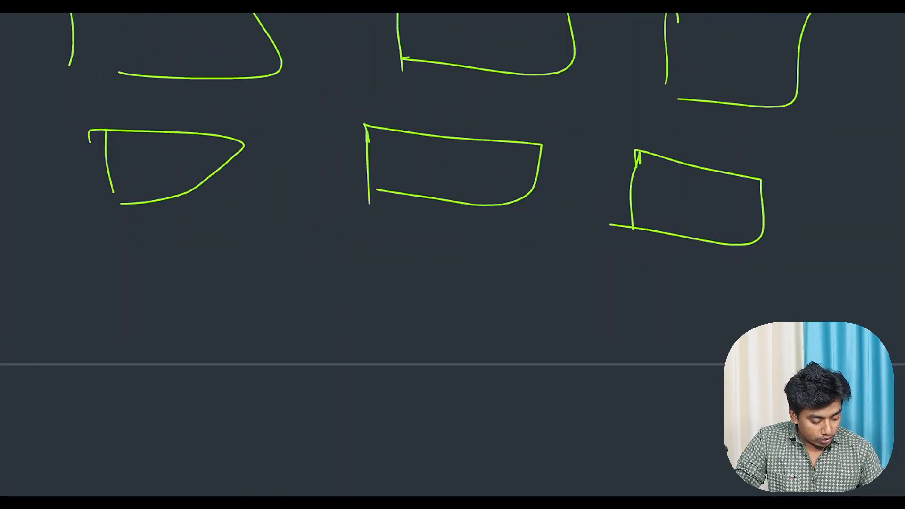
left_click_drag(137, 243, 146, 340)
left_click_drag(134, 279, 173, 336)
Step: Connect the boxes with green lines, linking four of them to the middle one and joining the left and right vertical pairs
left_click_drag(280, 316, 420, 193)
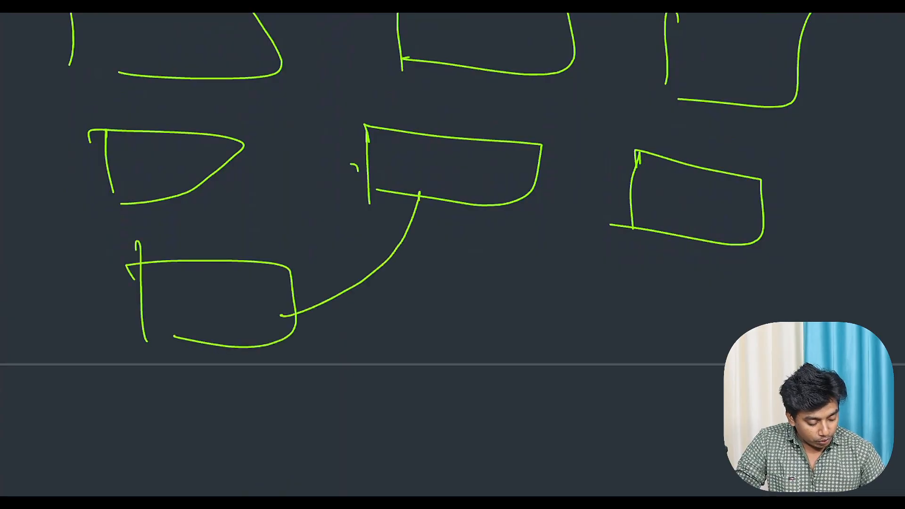
left_click_drag(215, 173, 358, 166)
left_click_drag(504, 181, 688, 57)
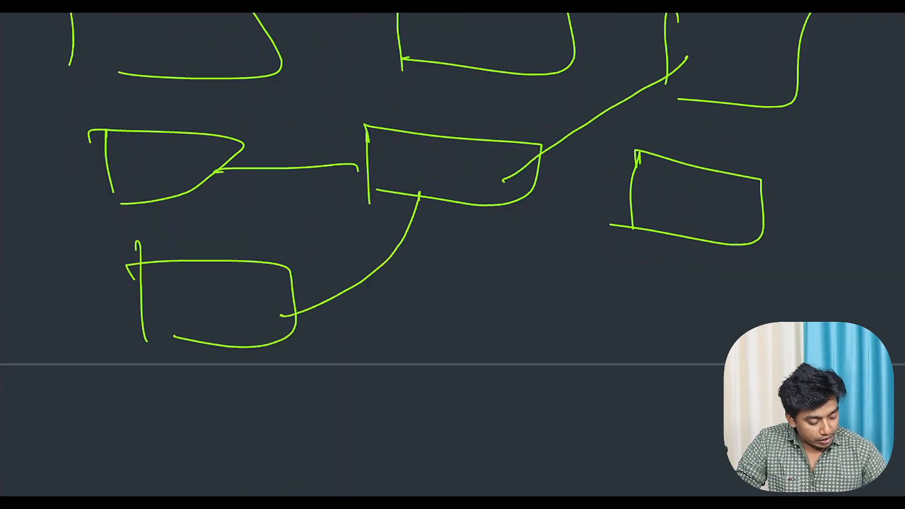
scroll(410, 212, "up", 3)
mouse_move(383, 218)
left_mouse_down()
mouse_move(366, 197)
mouse_move(255, 151)
left_mouse_up()
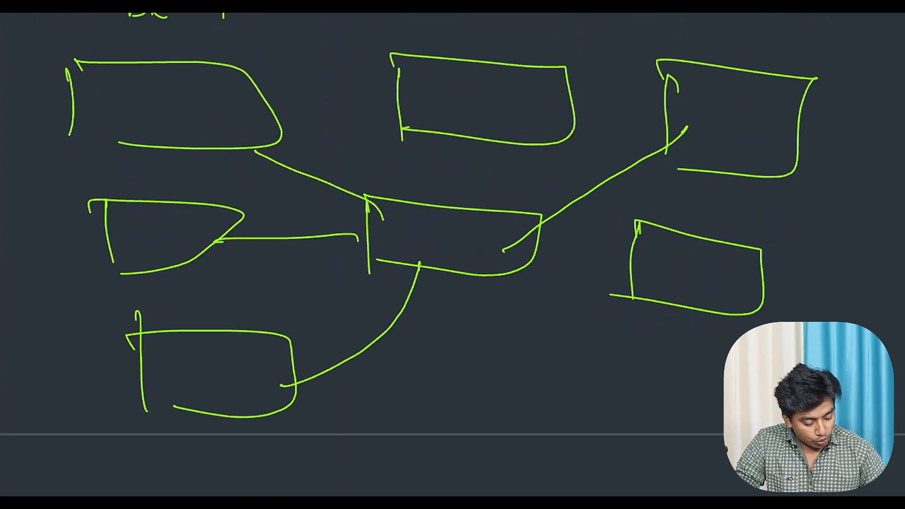
left_click_drag(718, 174, 714, 240)
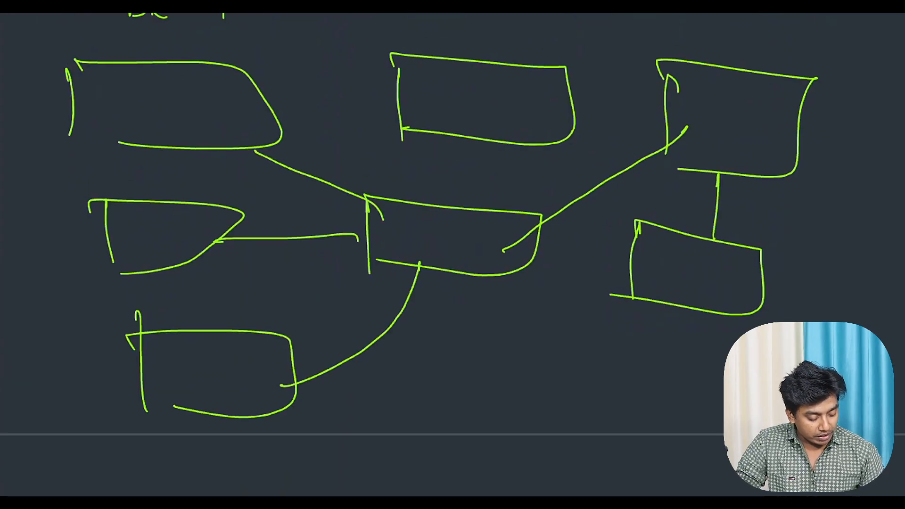
left_click_drag(152, 145, 152, 204)
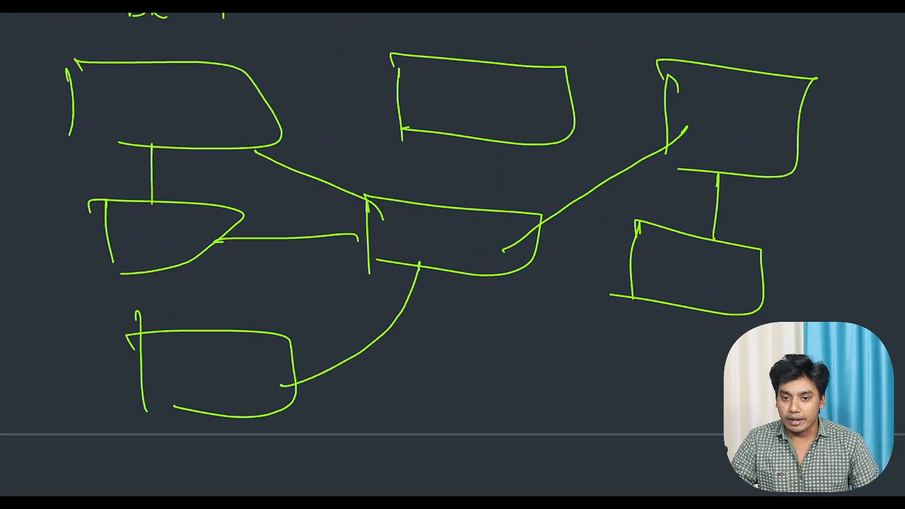
Step: Write "Master" in white above both the Employee and the Staff connector lines
scroll(453, 255, "up", 10)
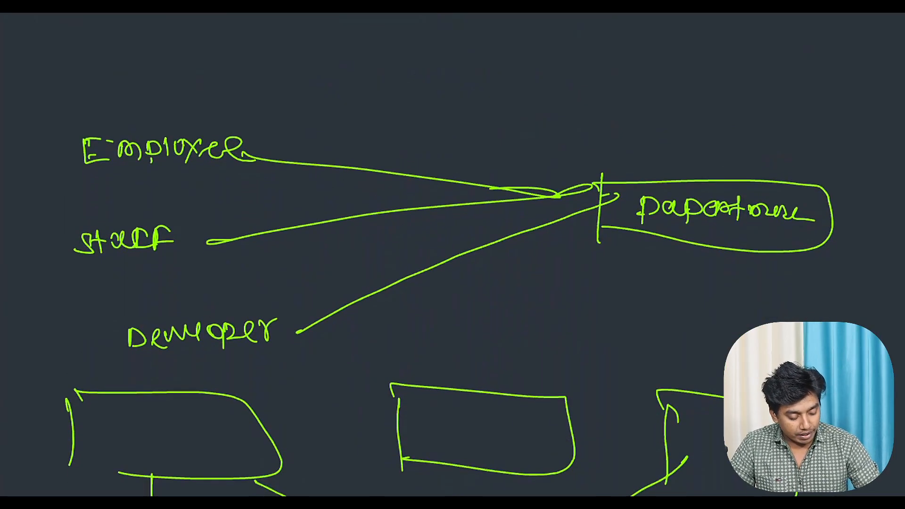
mouse_move(210, 97)
left_mouse_down()
mouse_move(217, 113)
mouse_move(253, 108)
left_mouse_up()
left_click_drag(263, 92, 252, 107)
left_click_drag(268, 91, 302, 92)
left_click_drag(254, 217, 330, 193)
left_click_drag(332, 203, 355, 190)
left_click_drag(303, 307, 311, 290)
mouse_move(324, 285)
left_mouse_down()
mouse_move(319, 296)
mouse_move(344, 290)
mouse_move(322, 289)
left_mouse_up()
key("ctrl+z")
key("ctrl+z")
key("ctrl+z")
Step: Write "lookup" in white above the Developer connector line and underline it
mouse_move(334, 270)
left_mouse_down()
mouse_move(340, 283)
mouse_move(336, 273)
left_mouse_up()
left_click_drag(354, 265, 368, 271)
left_click_drag(371, 257, 411, 241)
left_click_drag(303, 298, 431, 253)
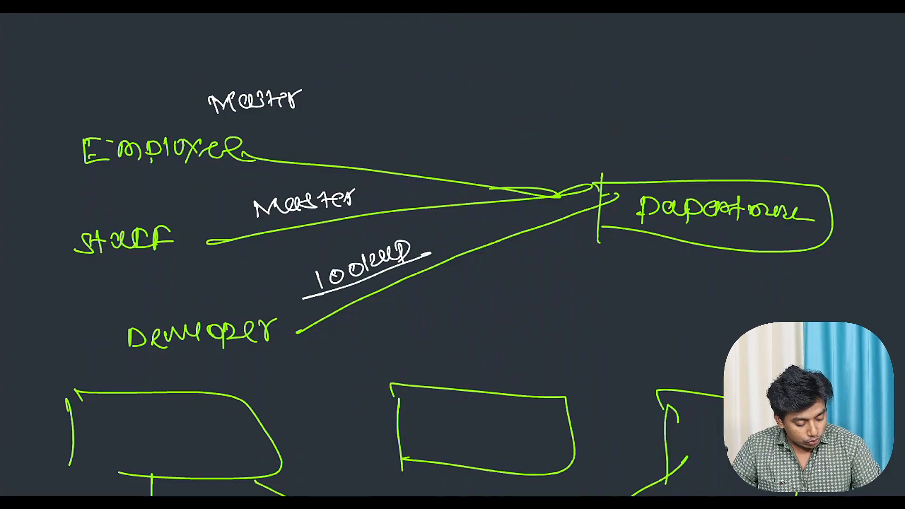
Step: Write "lookup field" in white above the Department box and underline it
mouse_move(677, 145)
left_mouse_down()
mouse_move(665, 152)
mouse_move(675, 160)
left_mouse_up()
left_click_drag(691, 143, 718, 156)
left_click_drag(723, 137, 723, 145)
mouse_move(745, 140)
left_mouse_down()
mouse_move(747, 150)
mouse_move(776, 152)
left_mouse_up()
mouse_move(773, 136)
left_mouse_down()
mouse_move(784, 129)
mouse_move(784, 140)
left_mouse_up()
mouse_move(788, 137)
left_mouse_down()
mouse_move(789, 147)
mouse_move(828, 139)
mouse_move(833, 156)
left_mouse_up()
mouse_move(735, 160)
left_mouse_down()
mouse_move(686, 172)
mouse_move(880, 155)
left_mouse_up()
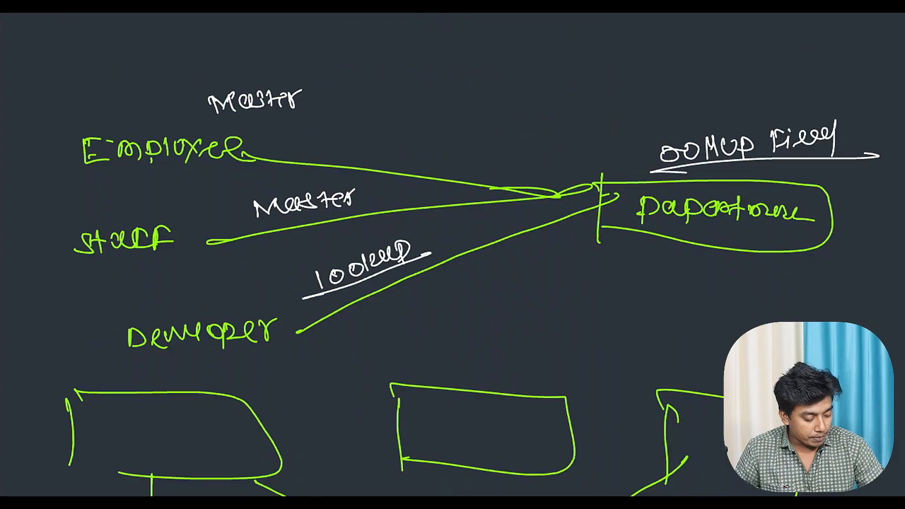
Step: Underline Department several times in white and draw an underlined white box around Developer
mouse_move(611, 230)
left_mouse_down()
mouse_move(852, 222)
mouse_move(864, 229)
left_mouse_up()
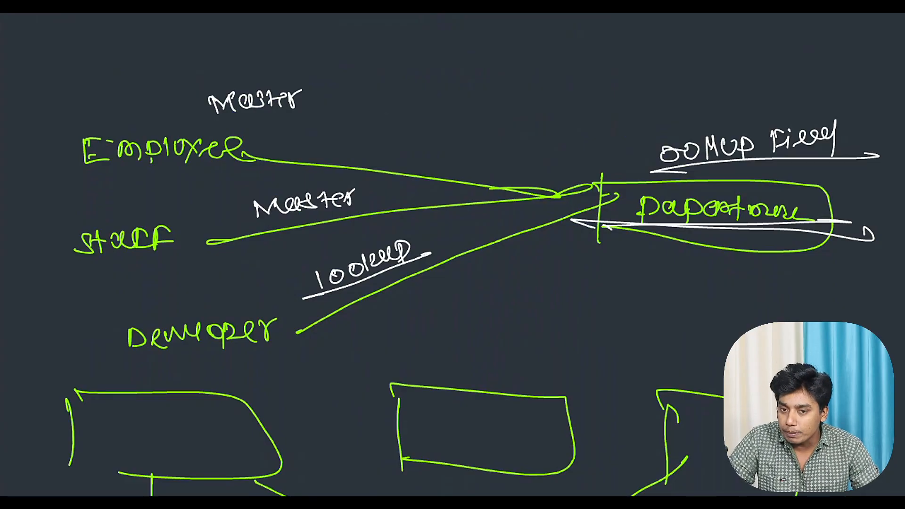
mouse_move(585, 222)
left_mouse_down()
mouse_move(863, 230)
mouse_move(880, 240)
left_mouse_up()
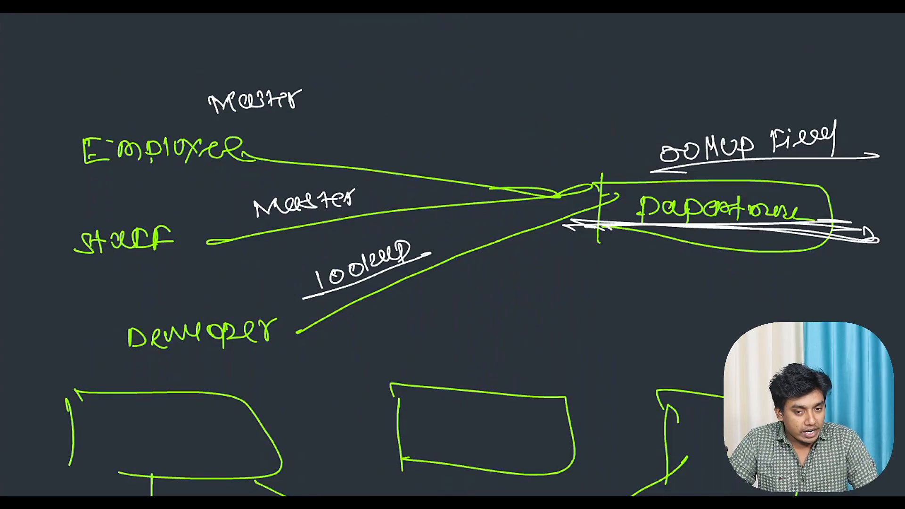
mouse_move(85, 360)
left_mouse_down()
mouse_move(306, 355)
mouse_move(296, 352)
left_mouse_up()
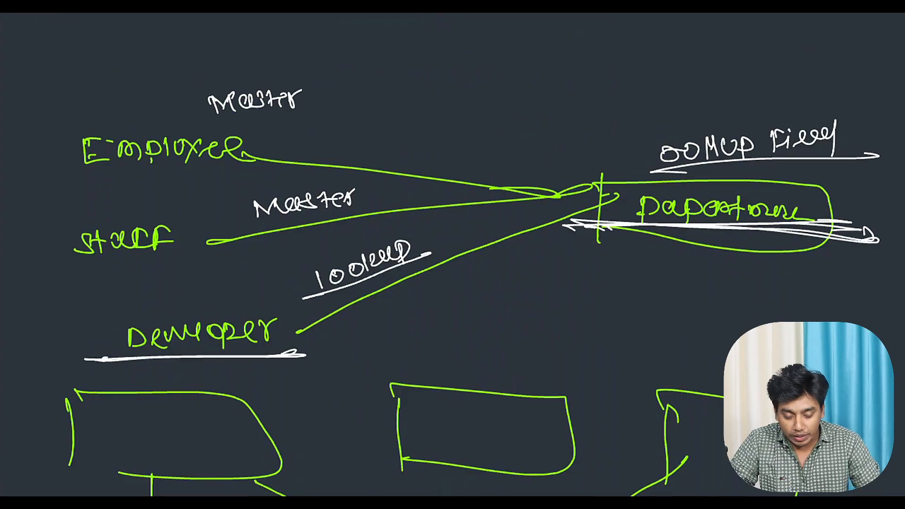
left_click_drag(100, 316, 103, 360)
mouse_move(76, 310)
left_mouse_down()
mouse_move(182, 309)
mouse_move(293, 361)
left_mouse_up()
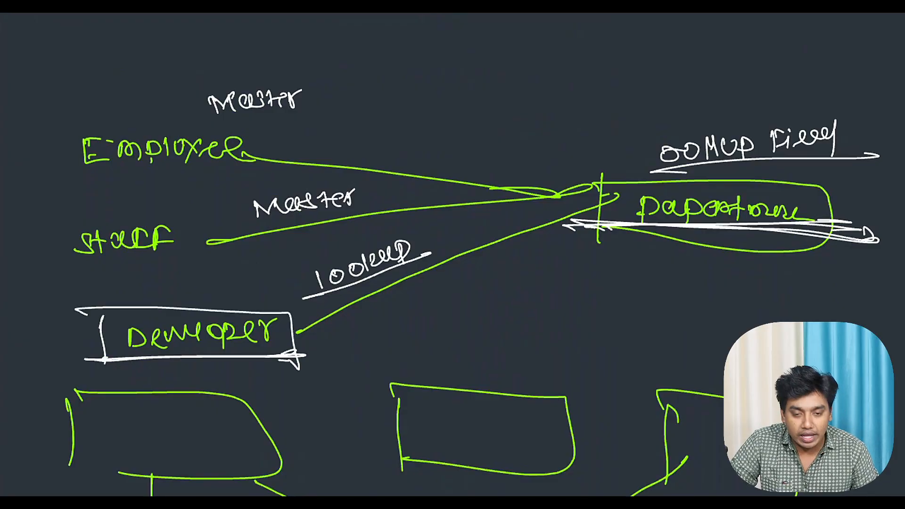
Step: Circle the "lookup" label in white and underline Employee, Staff and both "Master" labels
mouse_move(414, 232)
left_mouse_down()
mouse_move(430, 295)
mouse_move(417, 234)
left_mouse_up()
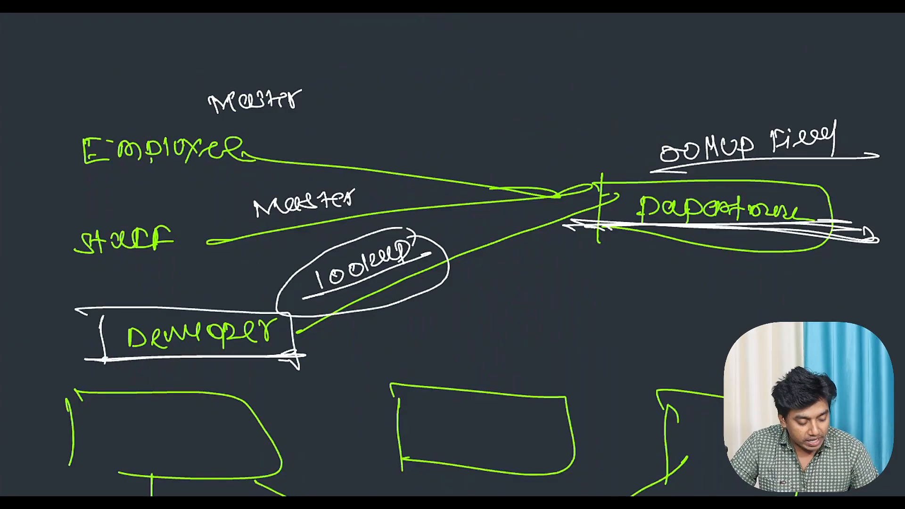
mouse_move(271, 166)
left_mouse_down()
mouse_move(40, 177)
mouse_move(245, 165)
left_mouse_up()
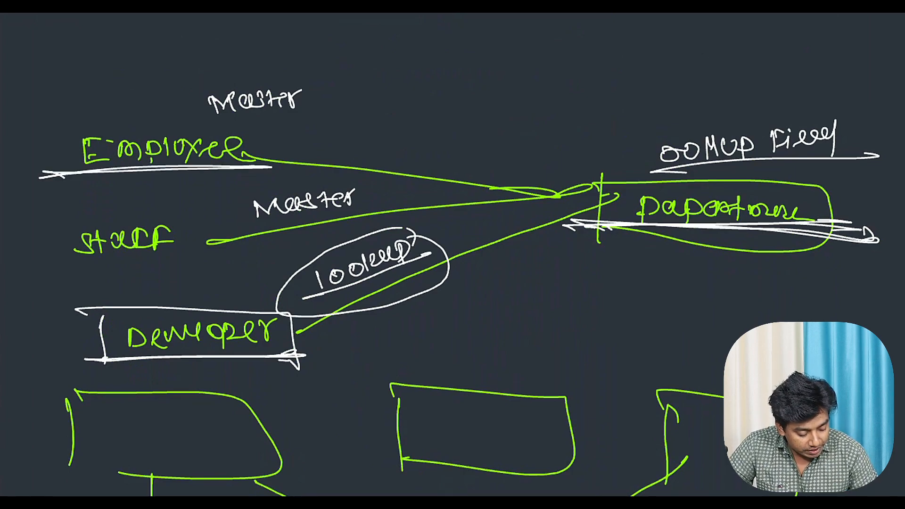
left_click_drag(200, 256, 0, 268)
left_click_drag(103, 265, 198, 257)
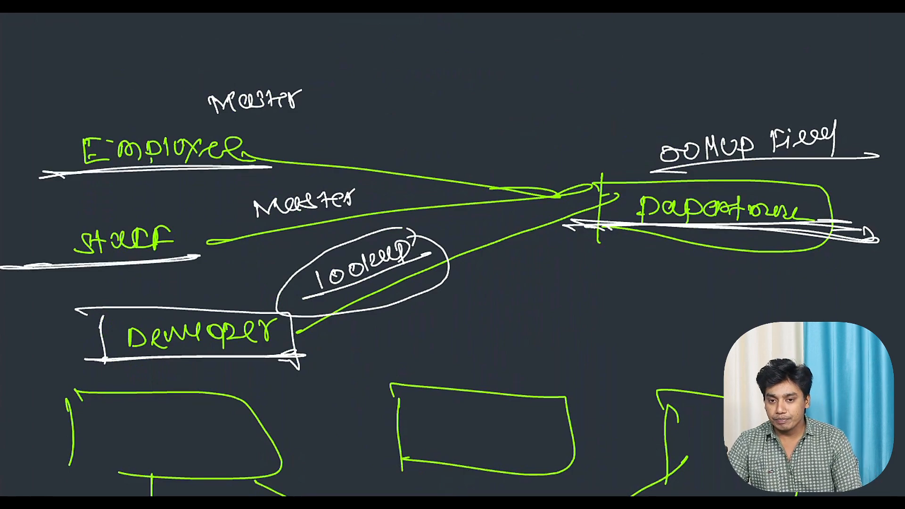
left_click_drag(180, 125, 335, 107)
mouse_move(228, 227)
left_mouse_down()
mouse_move(382, 208)
mouse_move(371, 215)
left_mouse_up()
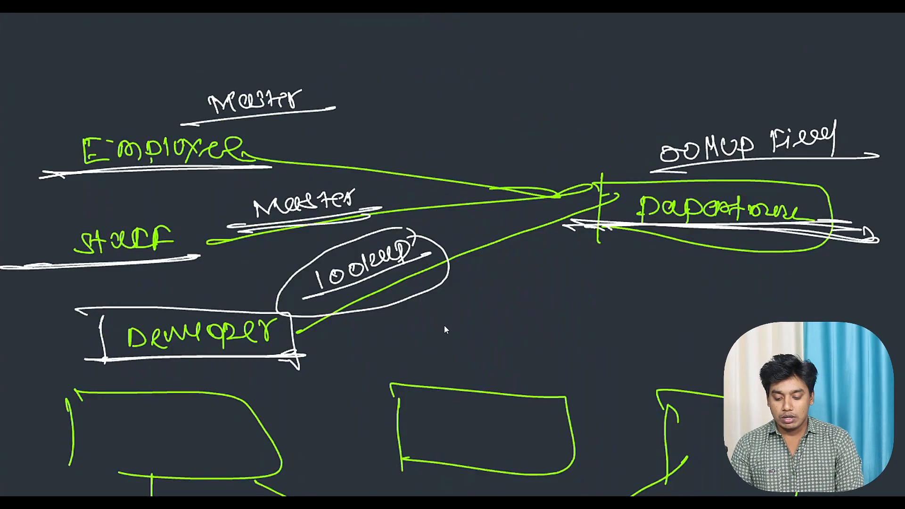
Step: Return to the Department new custom field setup in Salesforce and set the summarized object to Employees
left_click(730, 21)
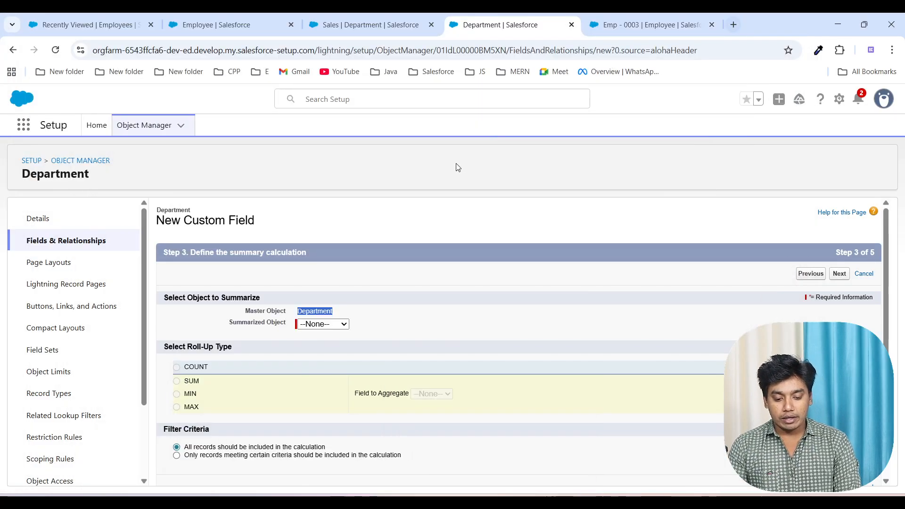
left_click(394, 296)
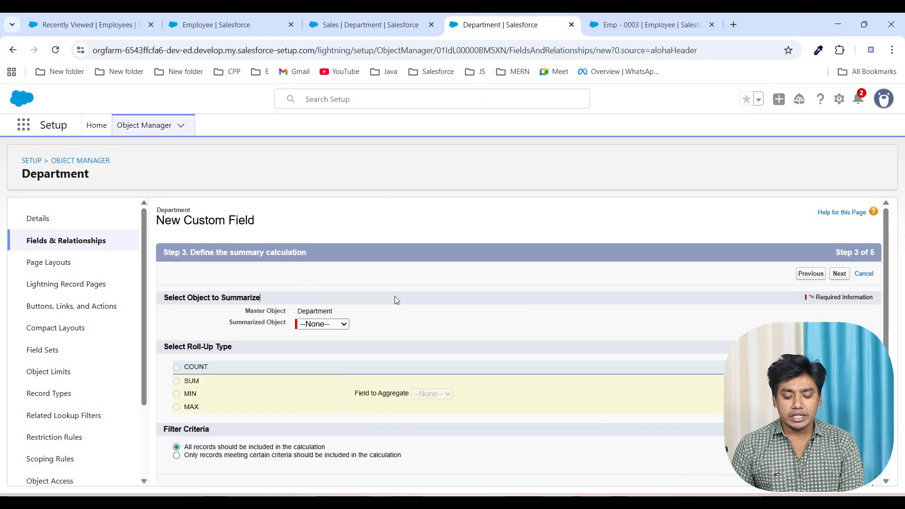
left_click(336, 328)
left_click(330, 348)
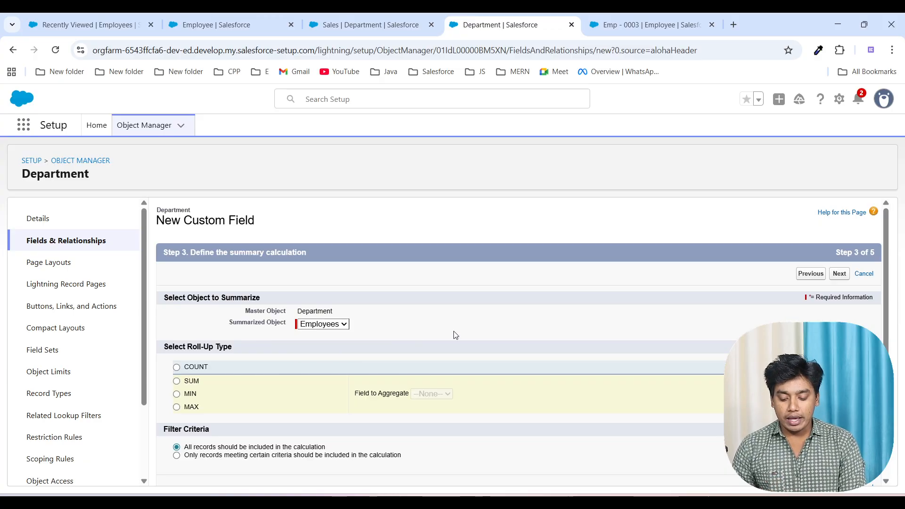
scroll(454, 331, "down", 1)
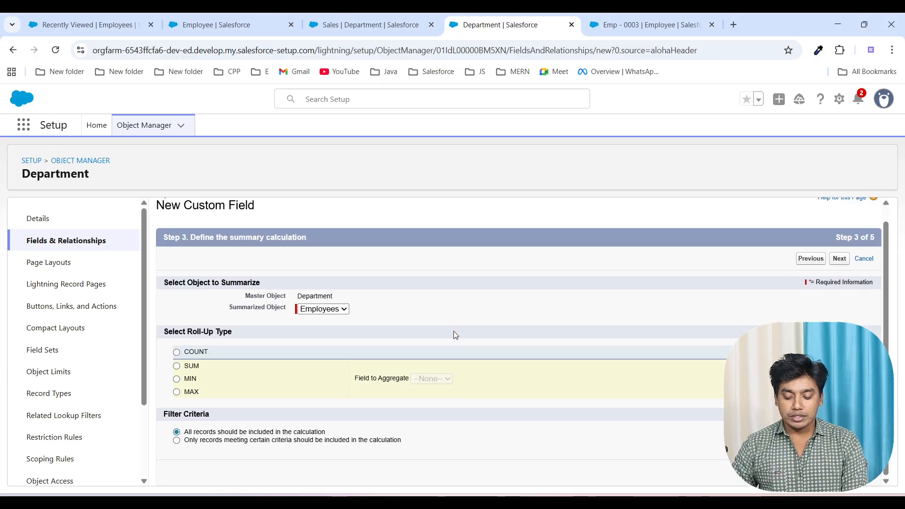
Step: Try the COUNT, SUM, MIN and MAX roll-up types in turn and highlight the Filter Criteria heading
left_click(177, 352)
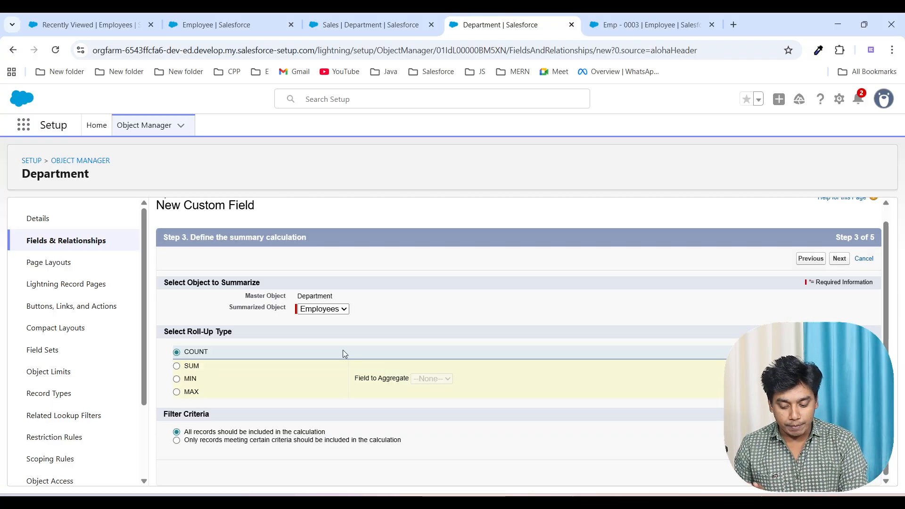
left_click(176, 366)
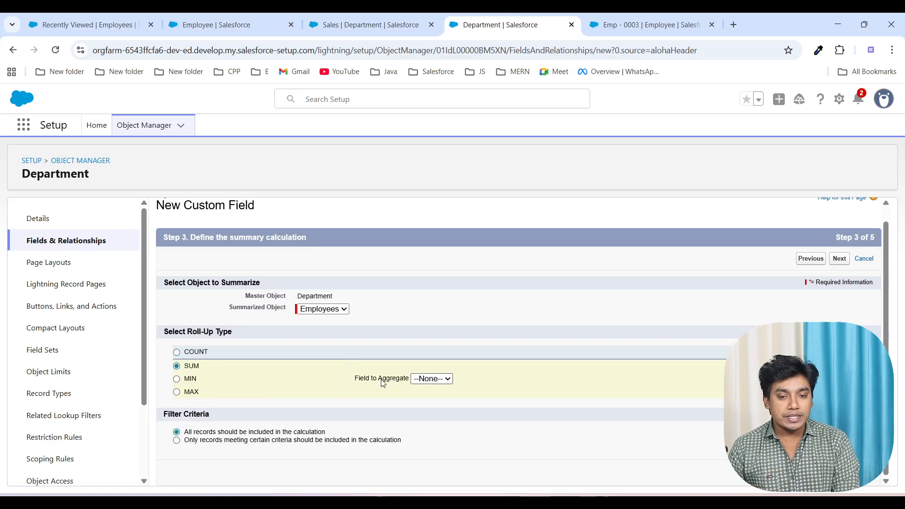
left_click(177, 379)
left_click(177, 393)
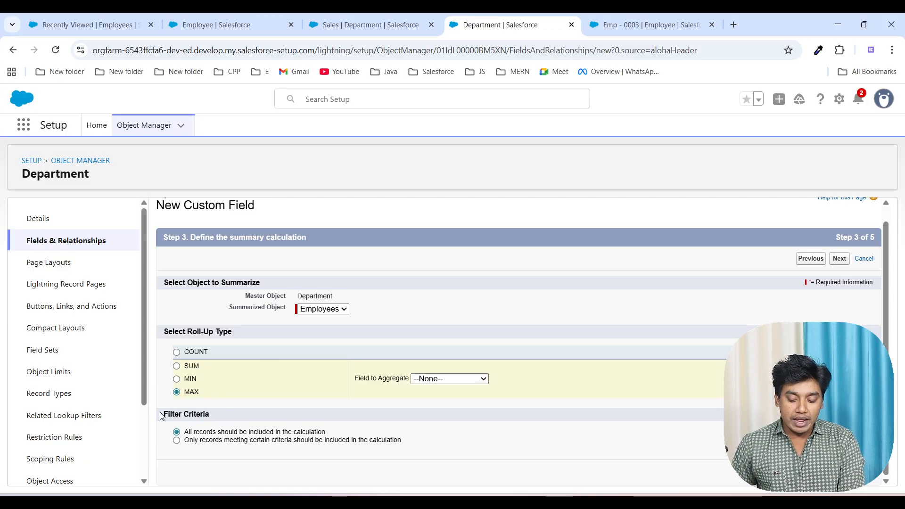
left_click_drag(164, 414, 217, 418)
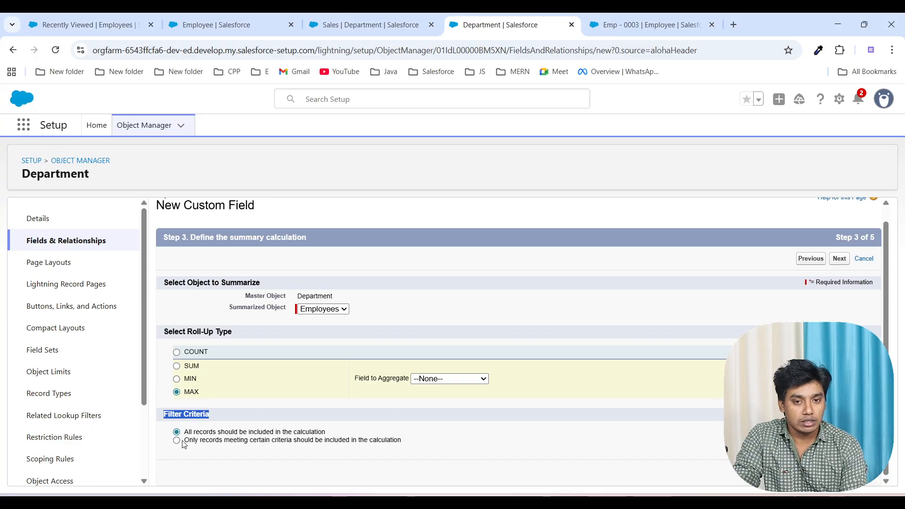
Step: Set the roll-up type to COUNT and save Total Employees with default security and page layout, starting another new field
left_click(176, 352)
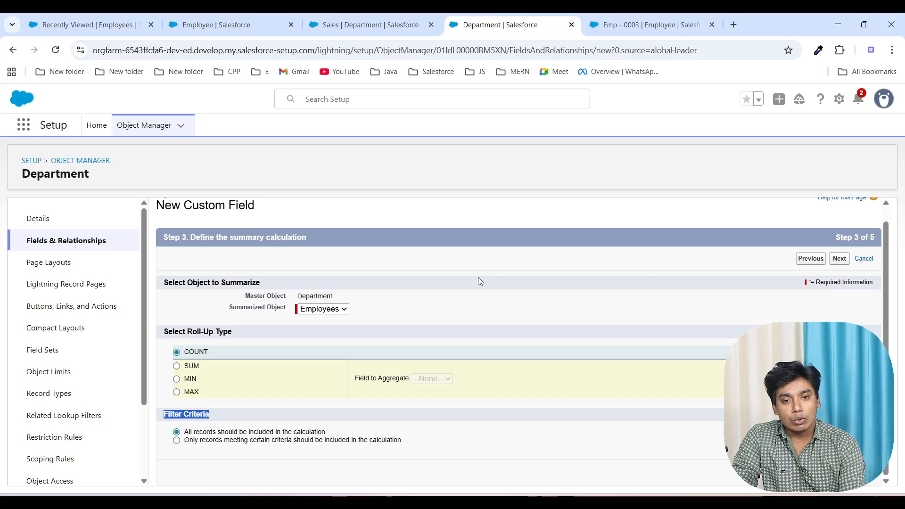
left_click(411, 426)
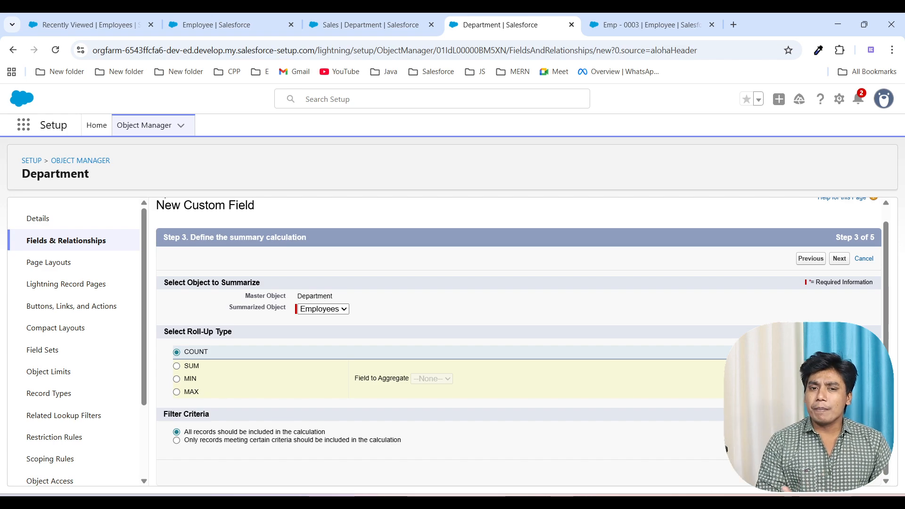
left_click(840, 471)
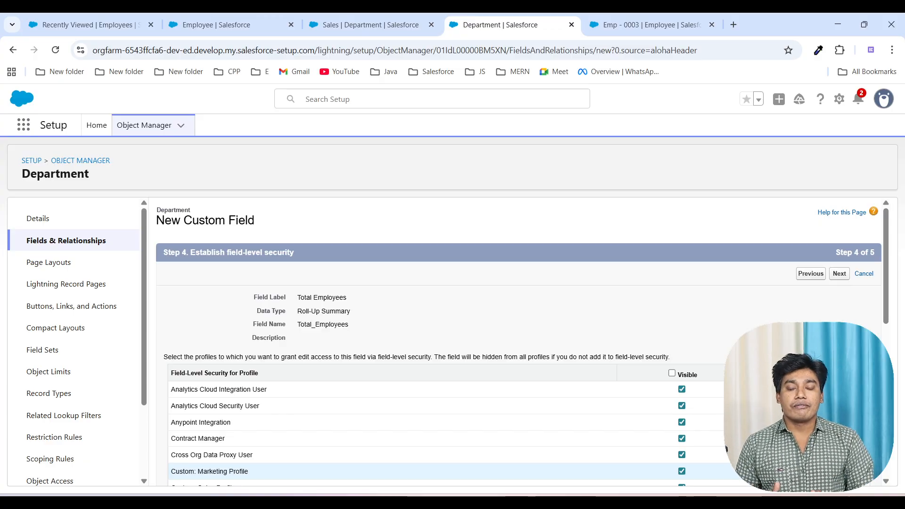
left_click(840, 274)
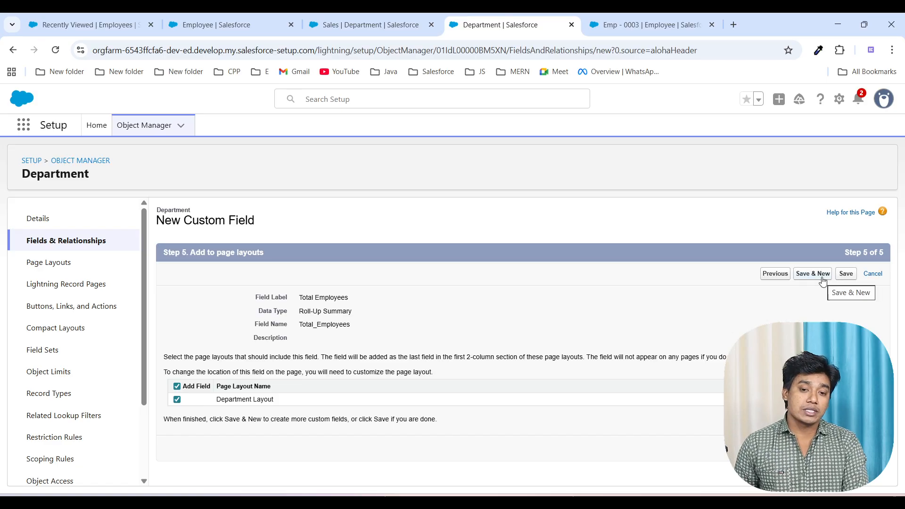
left_click(821, 279)
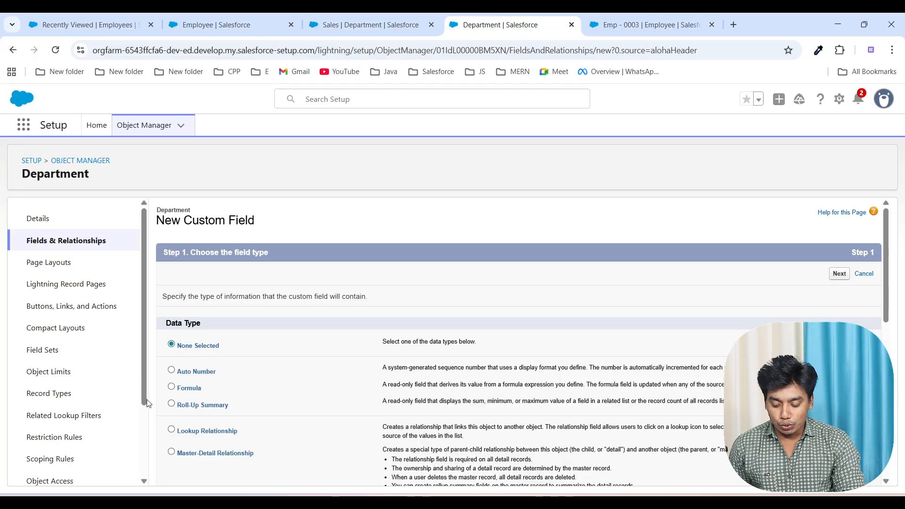
Step: Choose Roll-Up Summary as the new field's data type and label the field "Total Salary"
left_click(171, 404)
scroll(509, 396, "down", 8)
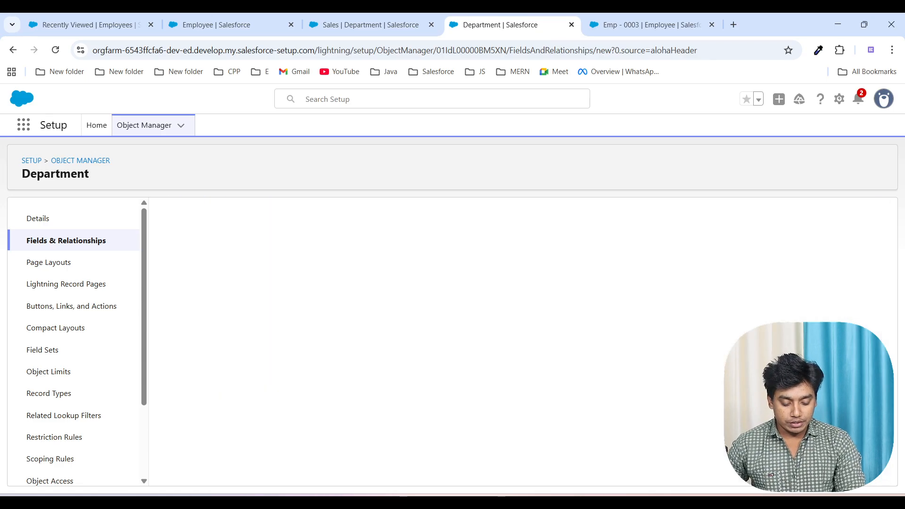
type("Tot")
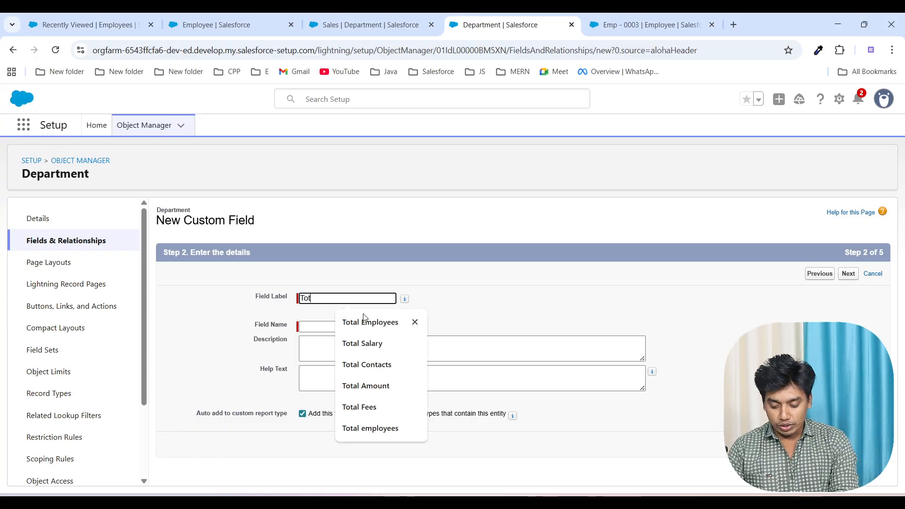
type("al Salary")
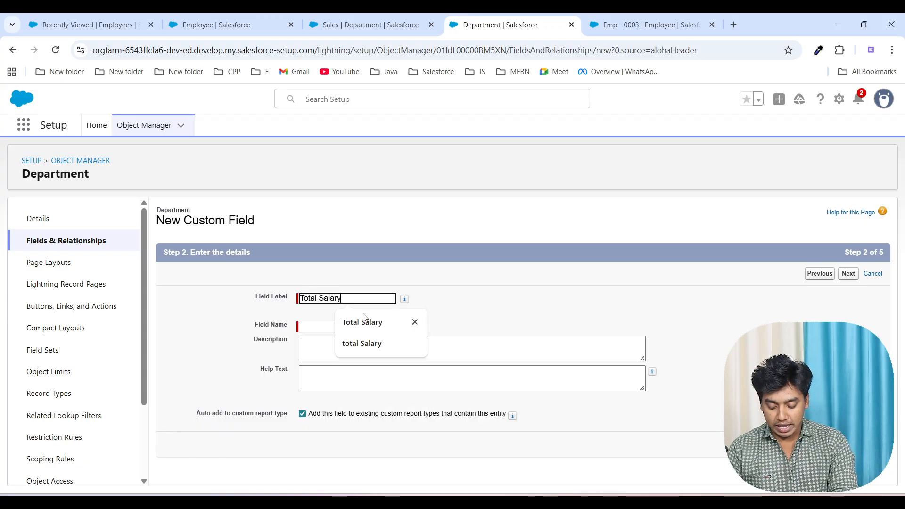
left_click(468, 314)
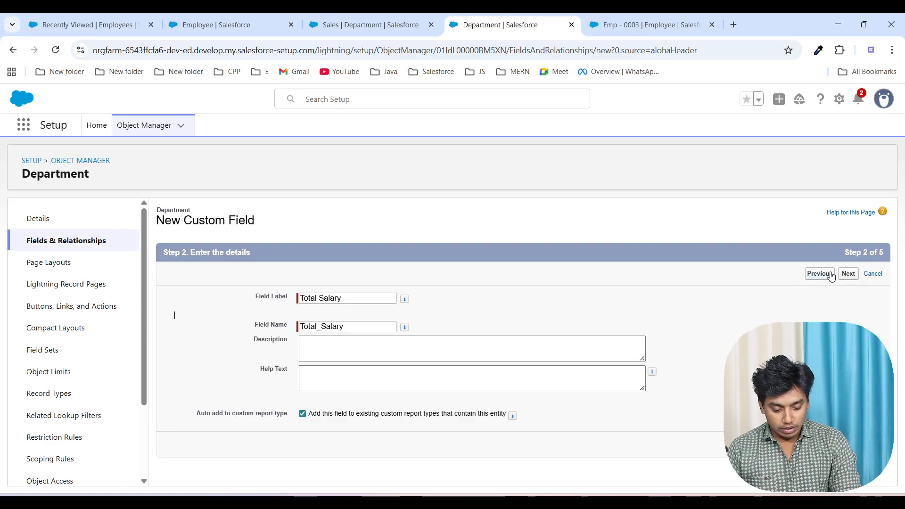
left_click(849, 274)
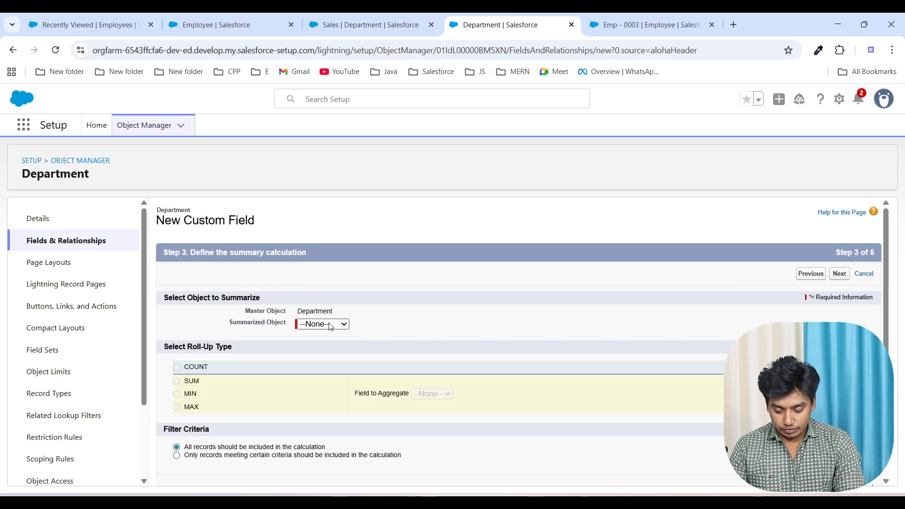
Step: Define the Total Salary calculation as the SUM of the Salary field over the Employees object
left_click(327, 325)
left_click(323, 351)
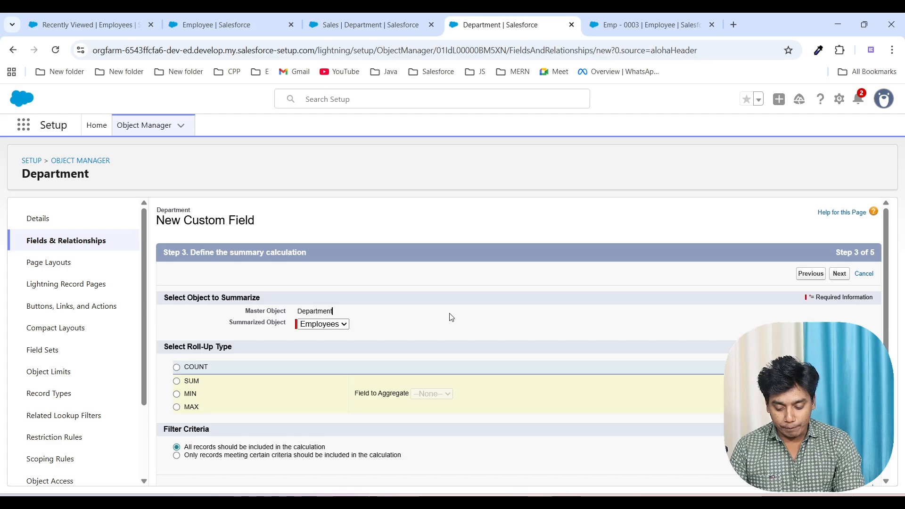
left_click(177, 382)
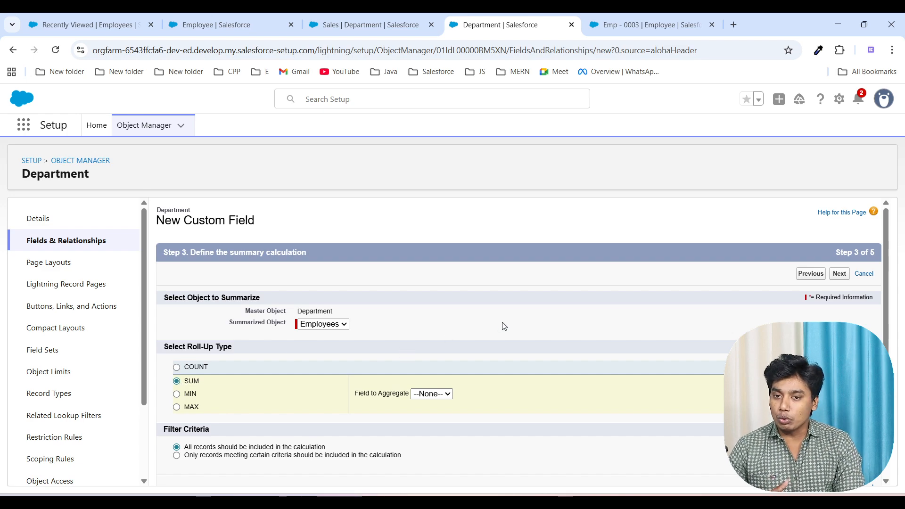
left_click(432, 394)
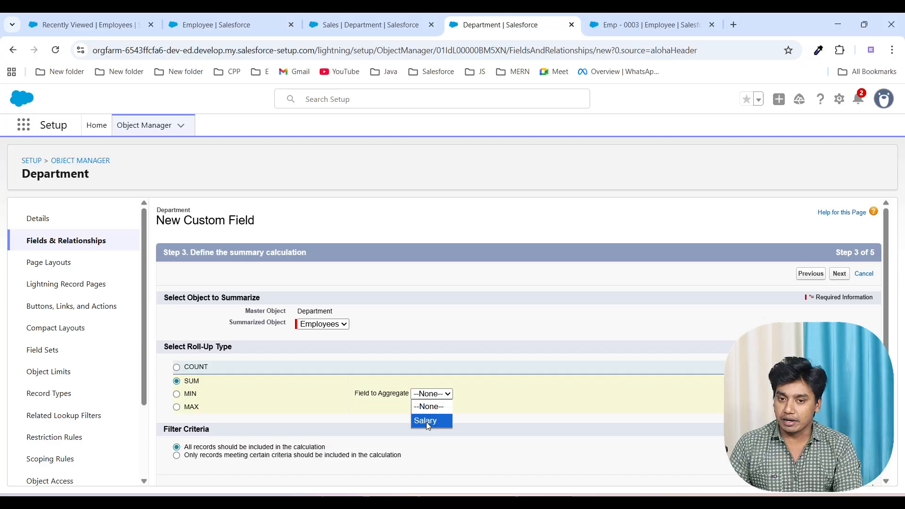
left_click(427, 421)
left_click(557, 392)
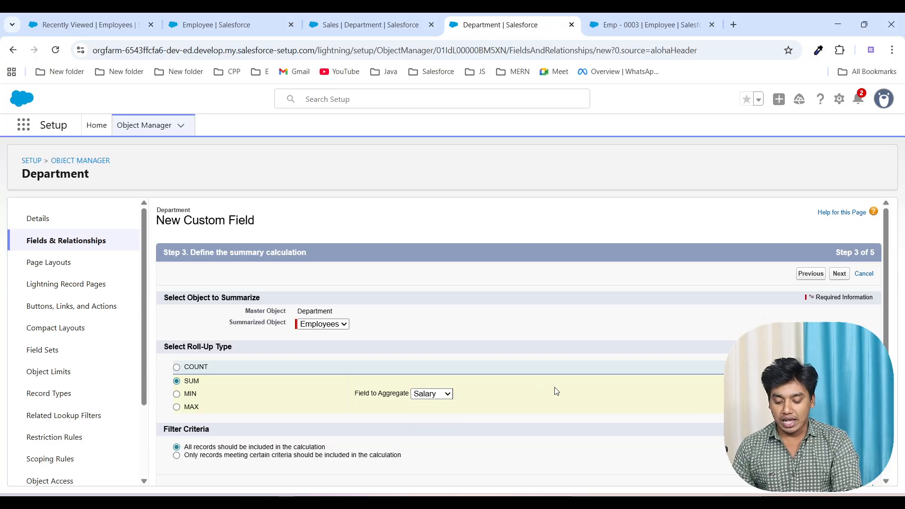
Step: Save the Total Salary field with default field-level security and page layout, and start another new field
left_click(840, 273)
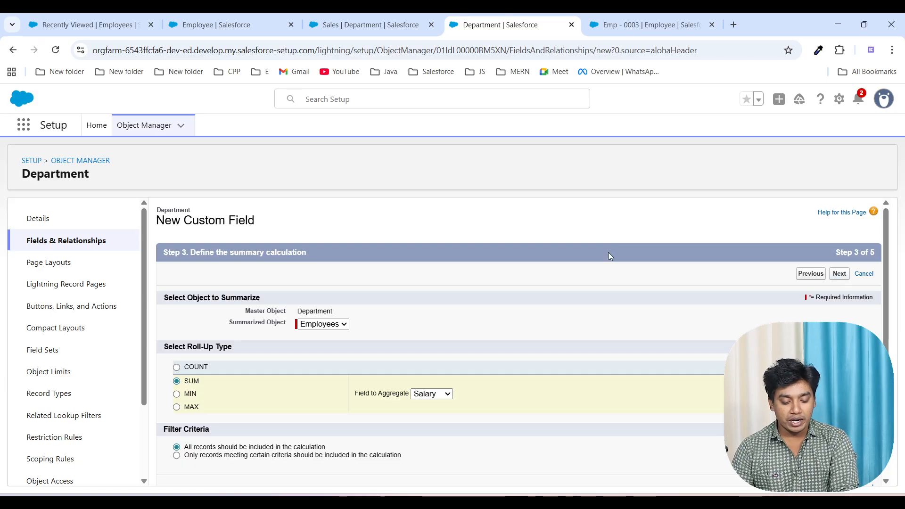
left_click(837, 275)
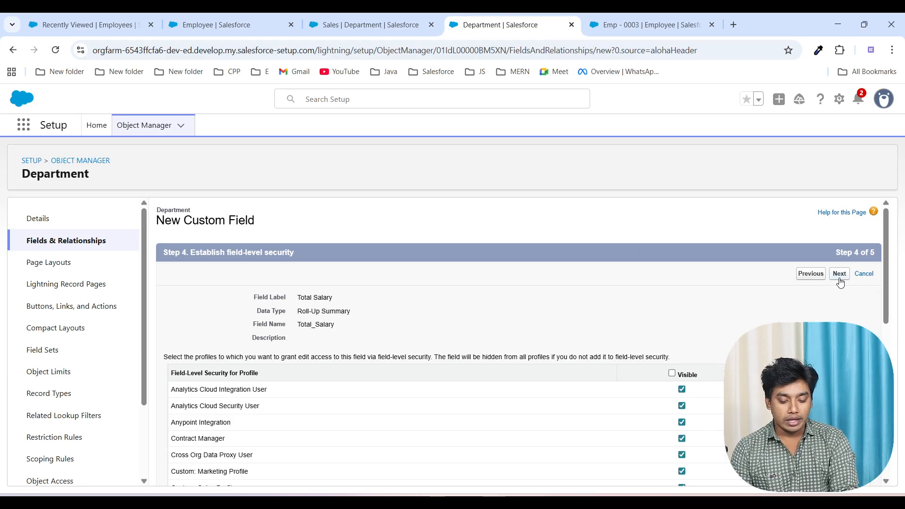
left_click(839, 273)
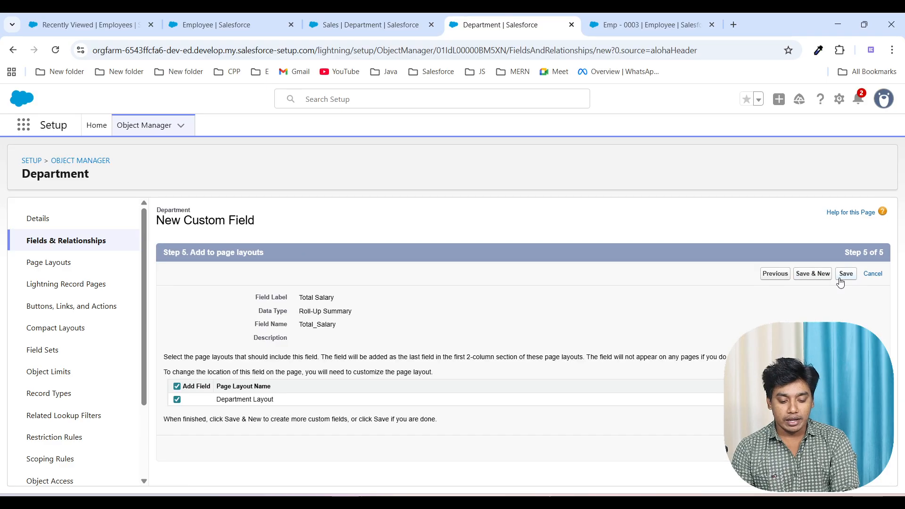
left_click(811, 276)
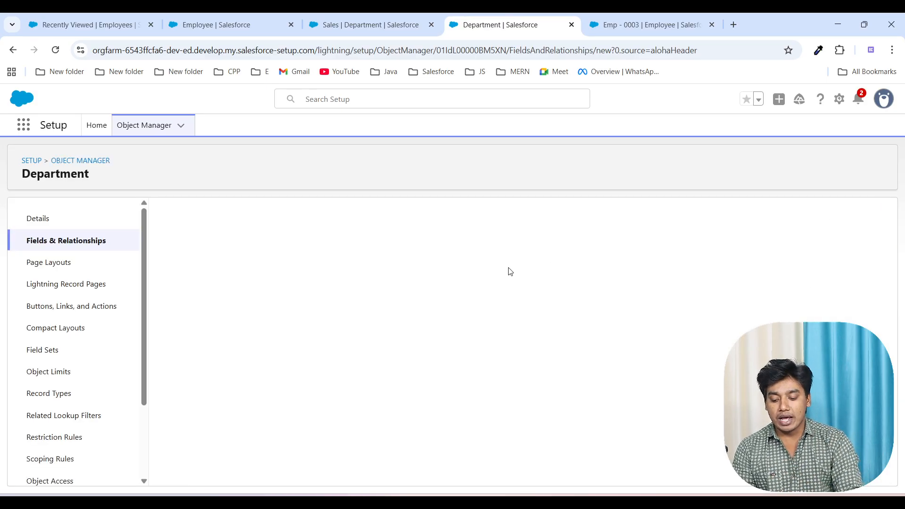
Step: Choose Roll-Up Summary as the data type for another Department field and label it "Min Salary"
left_click(171, 403)
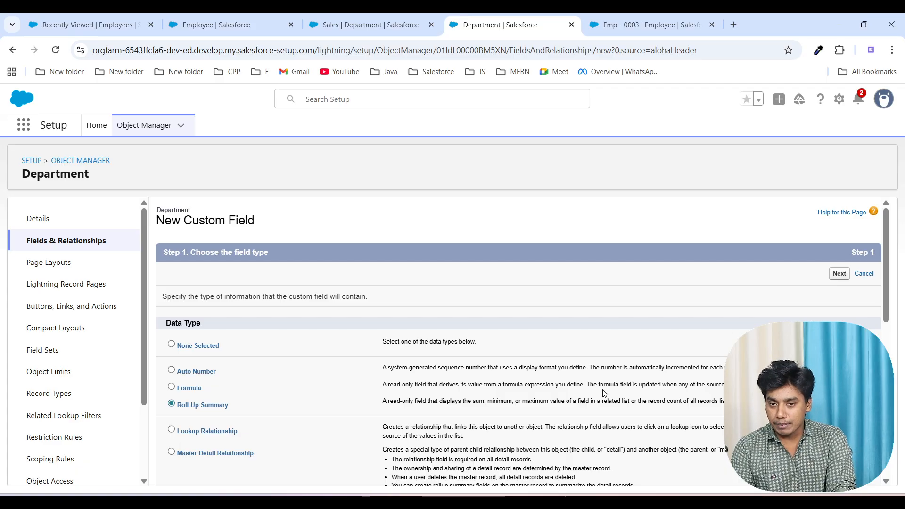
left_click(838, 274)
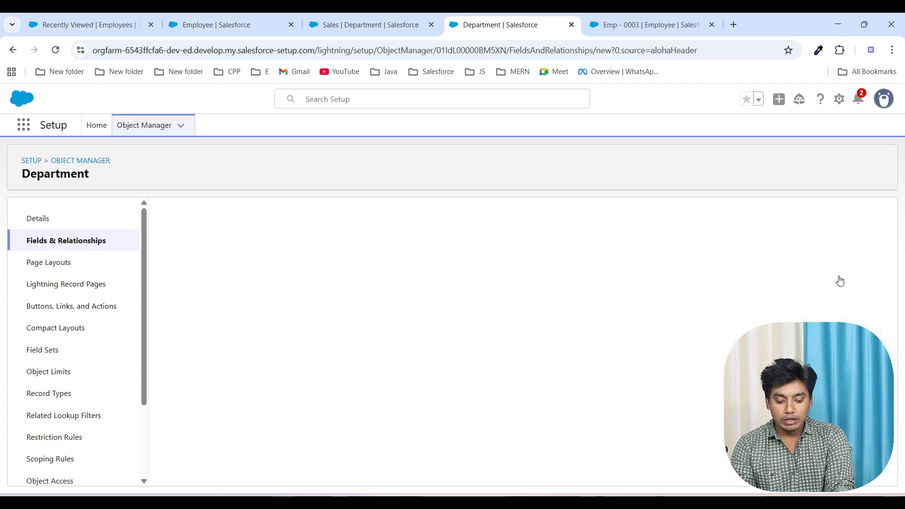
type("Mi")
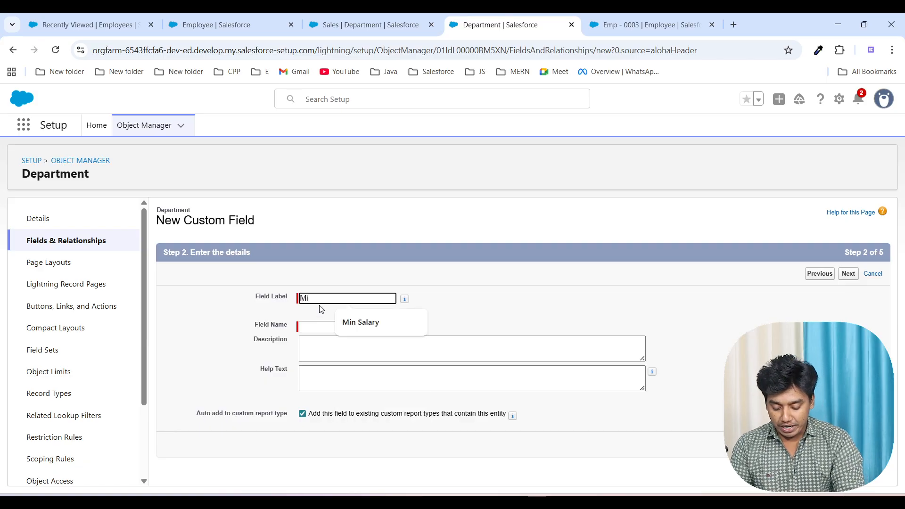
type("n Salar")
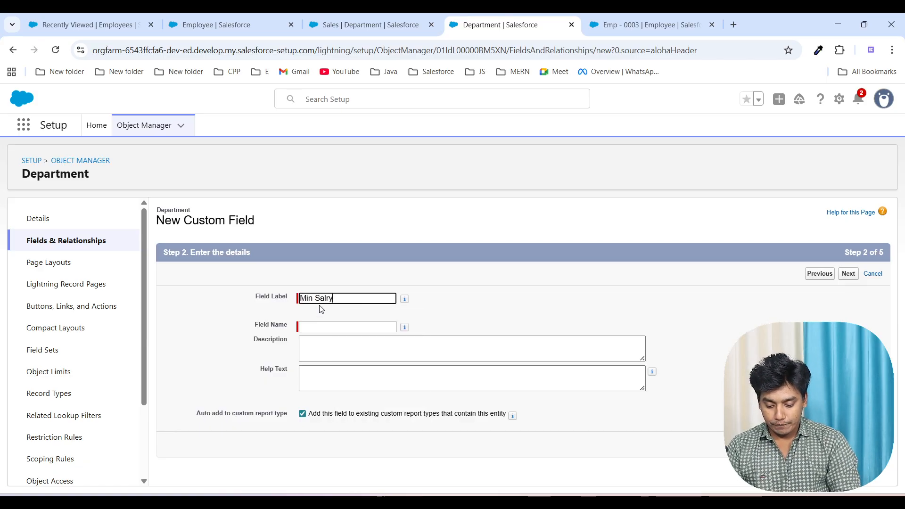
type("y")
key("BackSpace")
key("BackSpace")
type("ary")
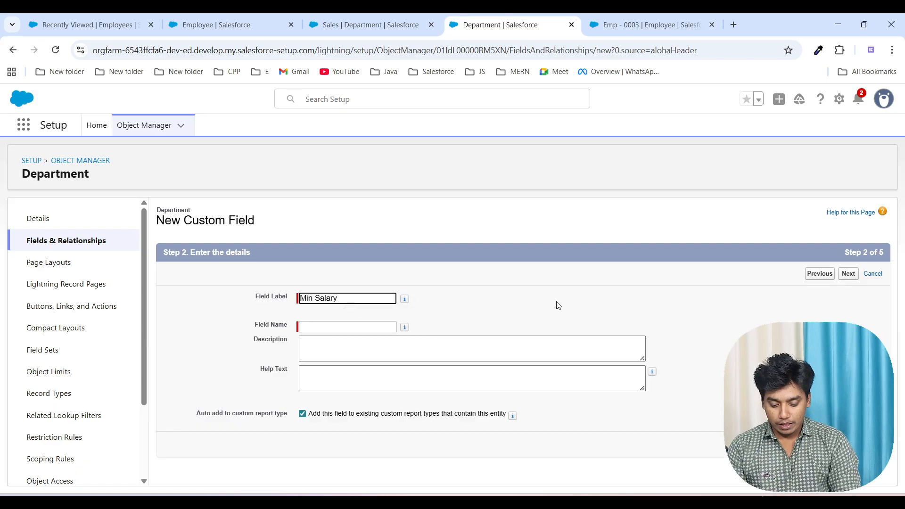
Step: Define the Min Salary calculation as the MIN of the Salary field over the Employees object
key("Tab")
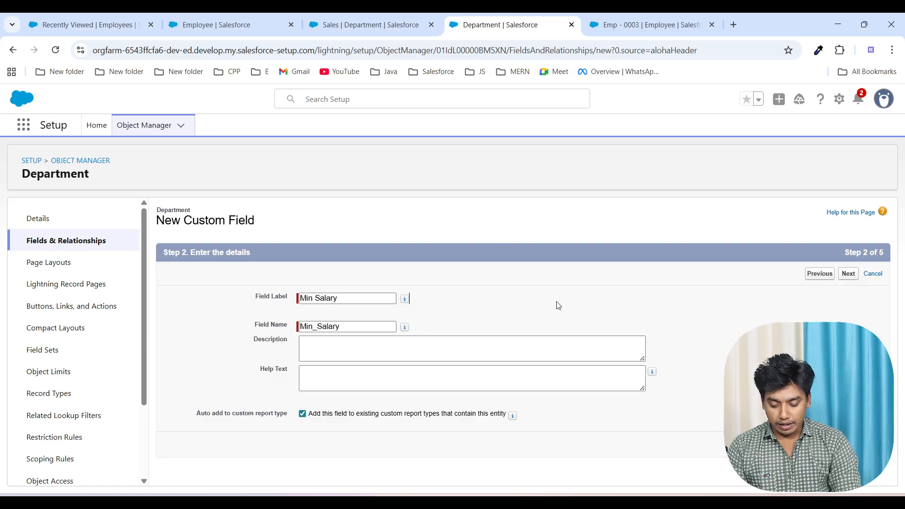
left_click(849, 274)
left_click(334, 324)
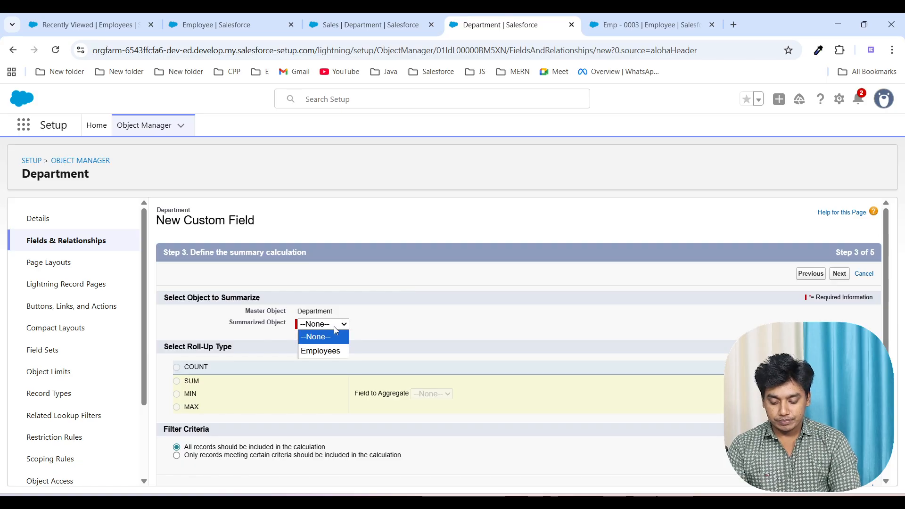
left_click(323, 350)
left_click(177, 396)
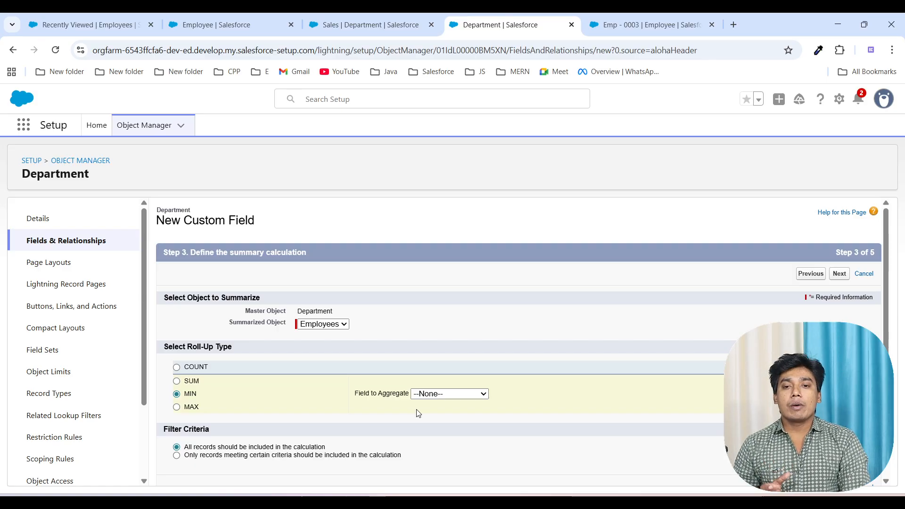
left_click(456, 394)
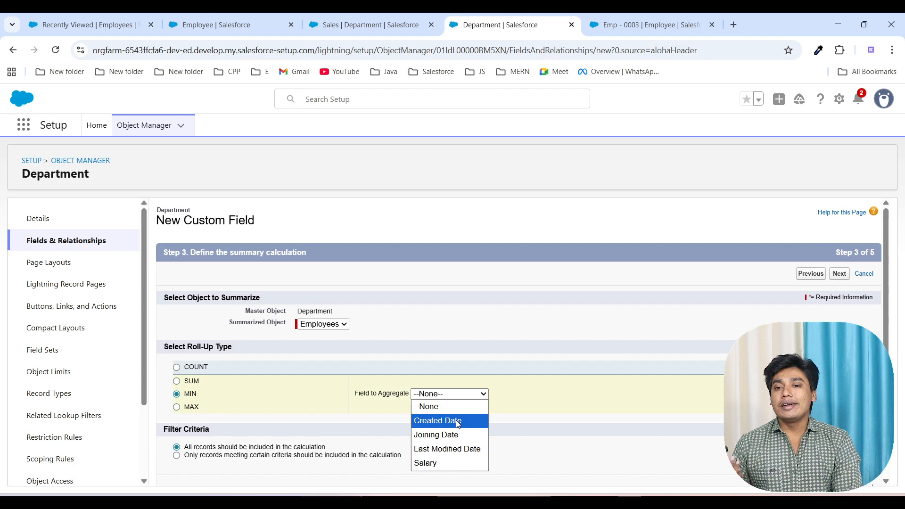
left_click(455, 463)
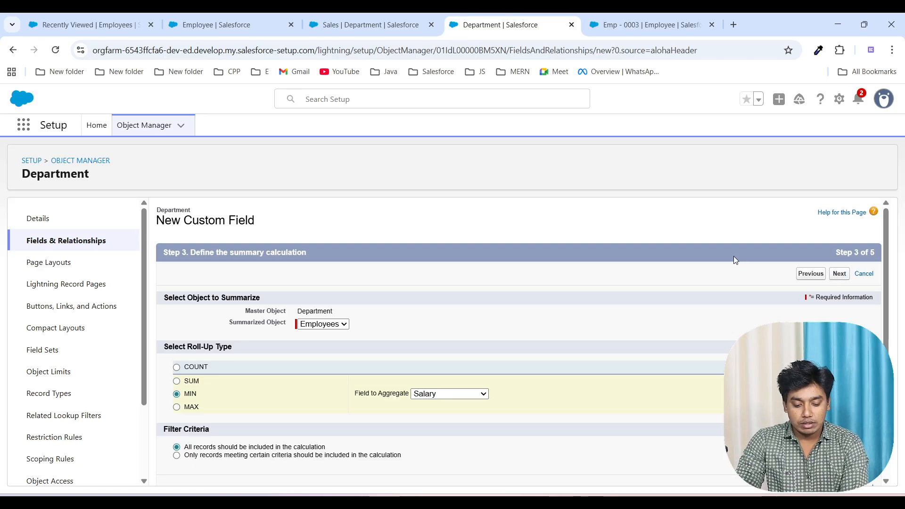
Step: Save the Min Salary field with default field-level security and page layout, and return to Department's field list
left_click(840, 274)
left_click(840, 274)
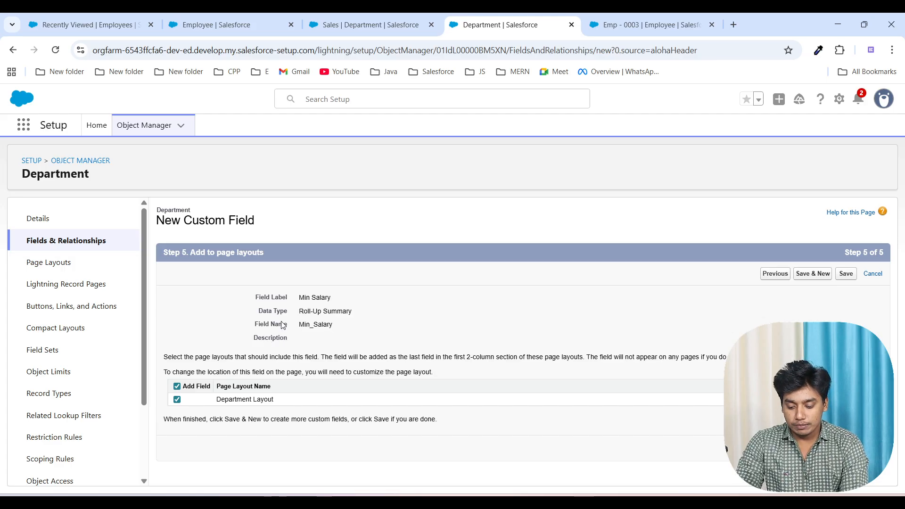
left_click(819, 278)
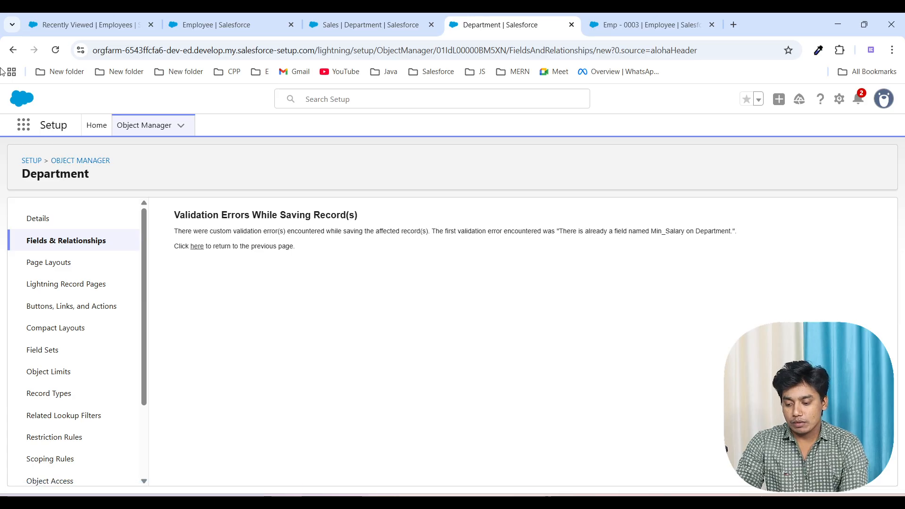
left_click(13, 49)
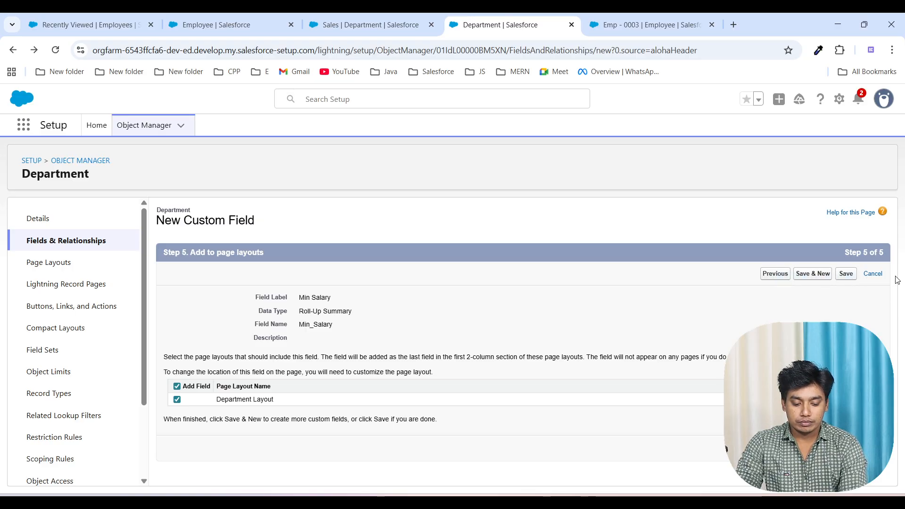
left_click(880, 275)
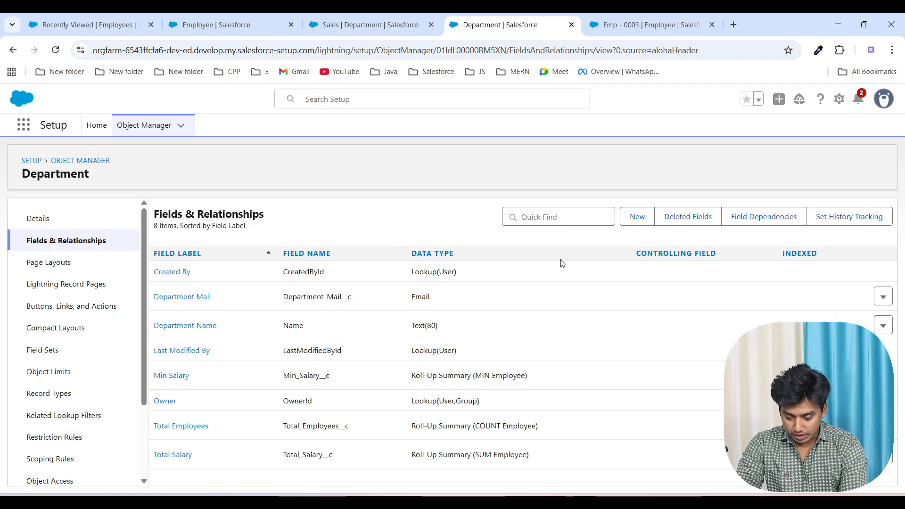
Step: Start another Department field with Roll-Up Summary as its data type and label it "Max Salary"
left_click(635, 215)
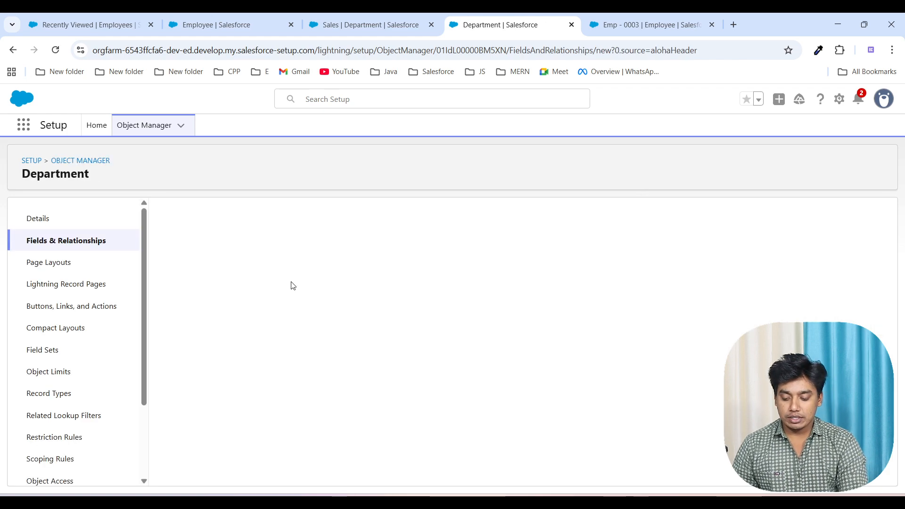
scroll(273, 382, "down", 3)
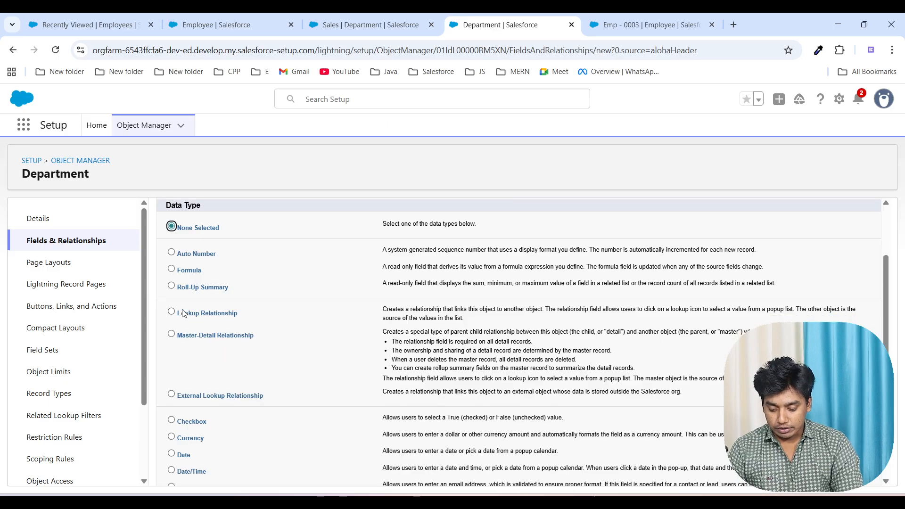
left_click(171, 285)
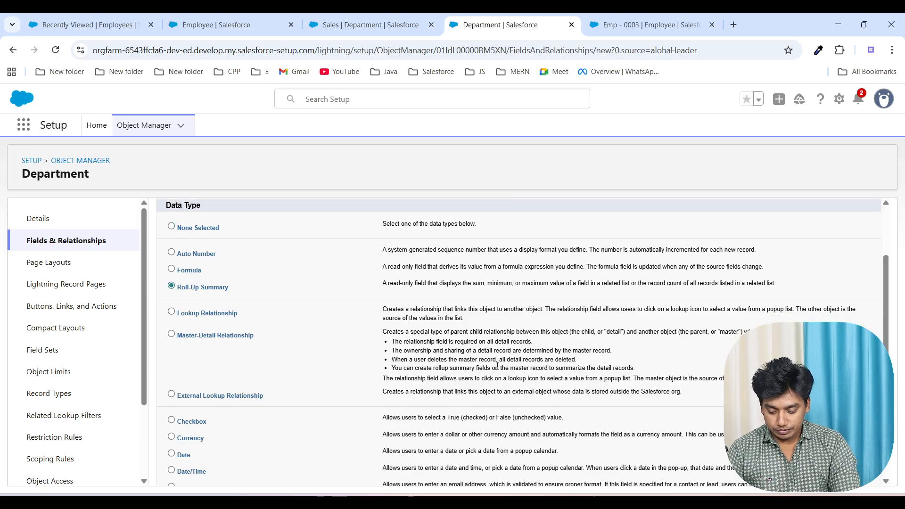
scroll(497, 366, "down", 5)
left_click(839, 472)
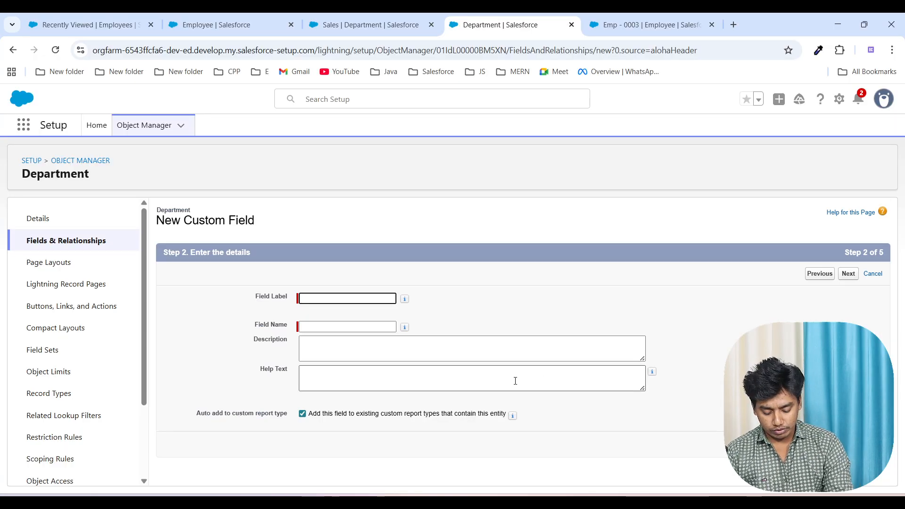
type("M")
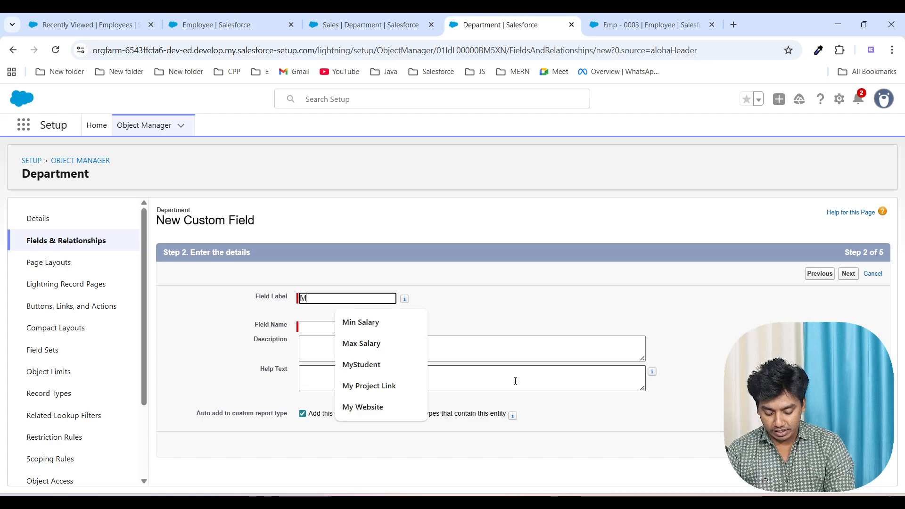
type("ax Salary")
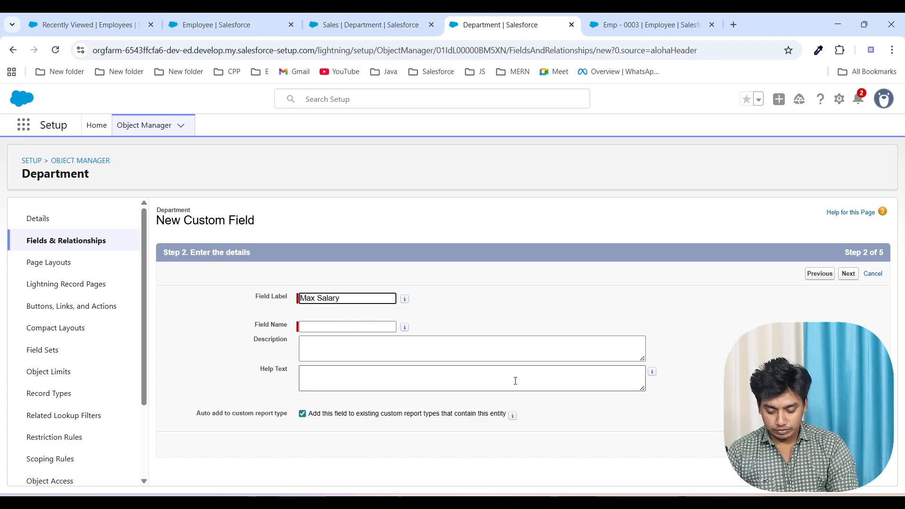
left_click(687, 390)
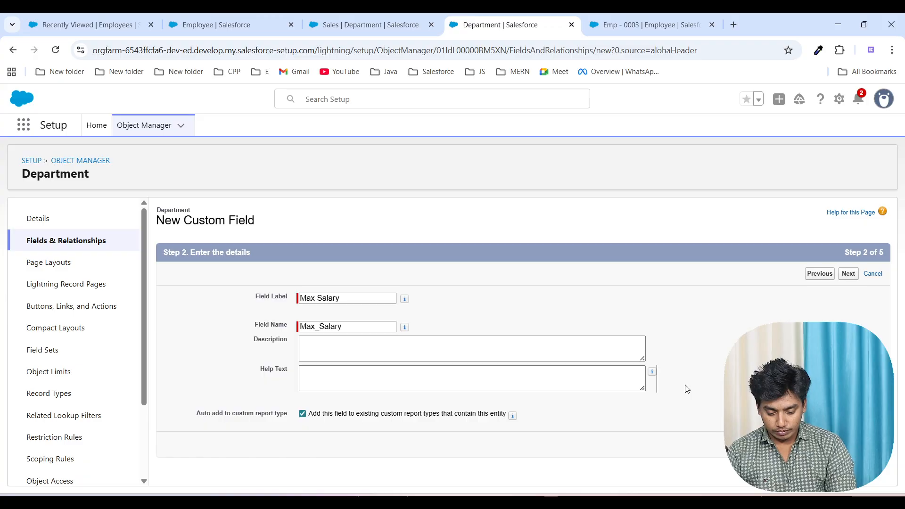
Step: Define the Max Salary calculation as the MAX of the Salary field over the Employees object
left_click(849, 279)
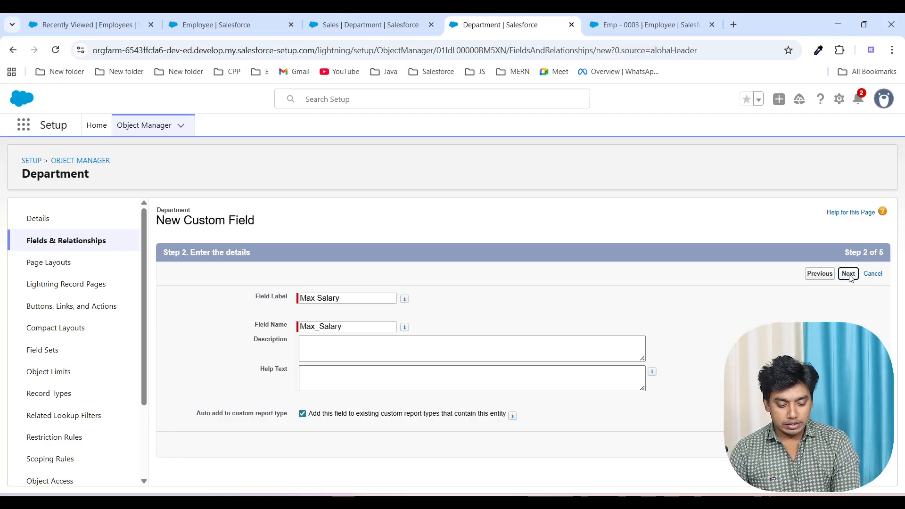
left_click(839, 275)
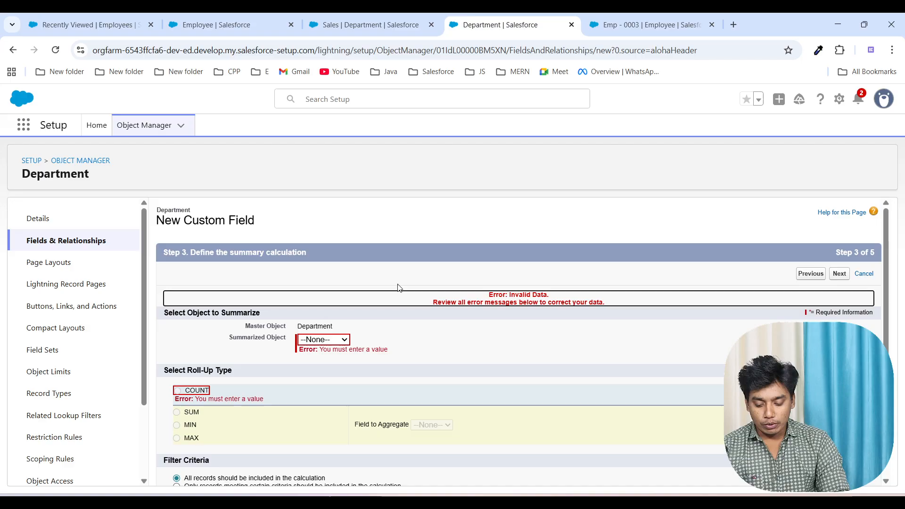
left_click(332, 343)
left_click(332, 362)
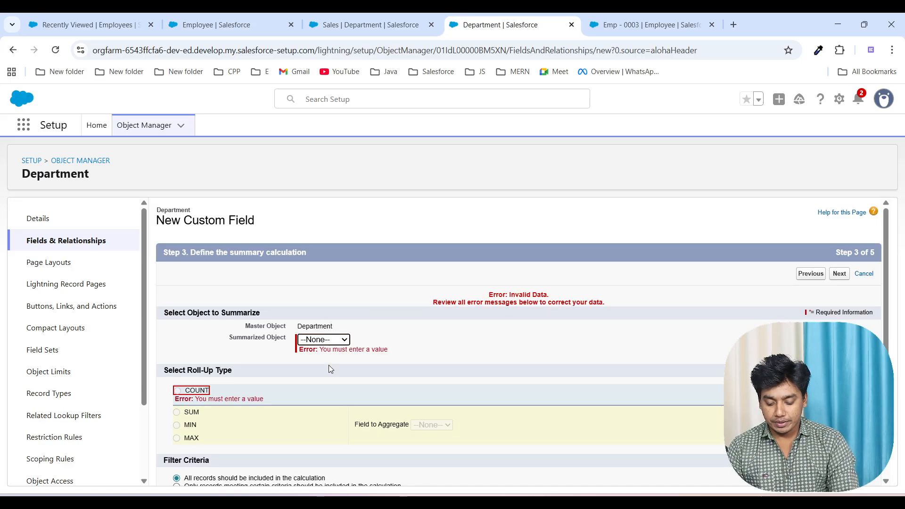
left_click(321, 341)
left_click(320, 366)
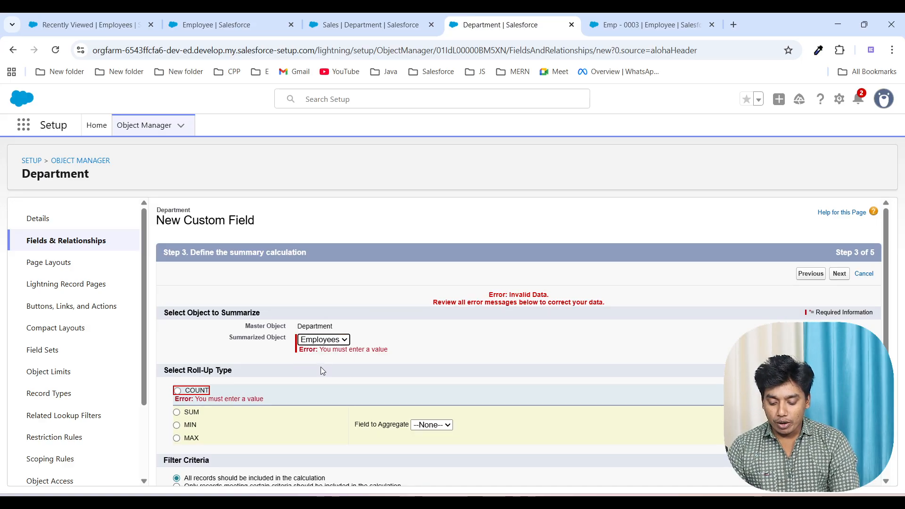
left_click(178, 440)
left_click(447, 427)
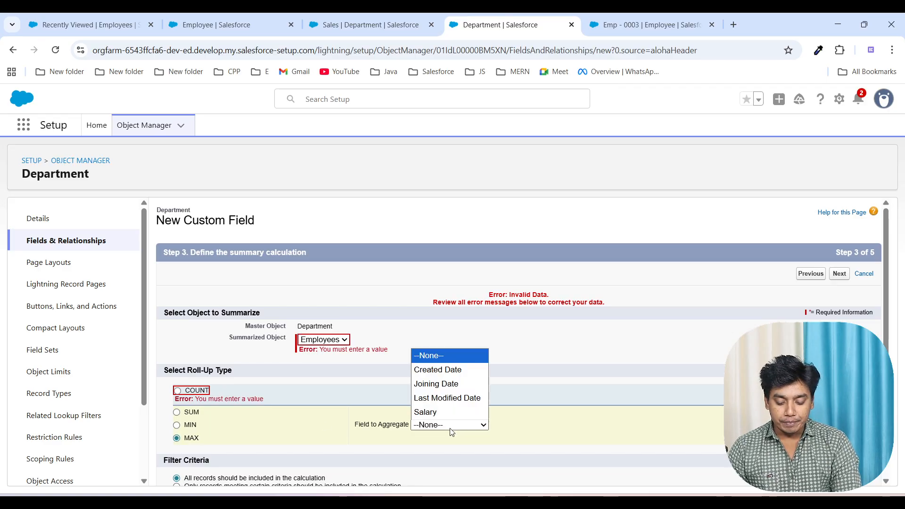
left_click(439, 413)
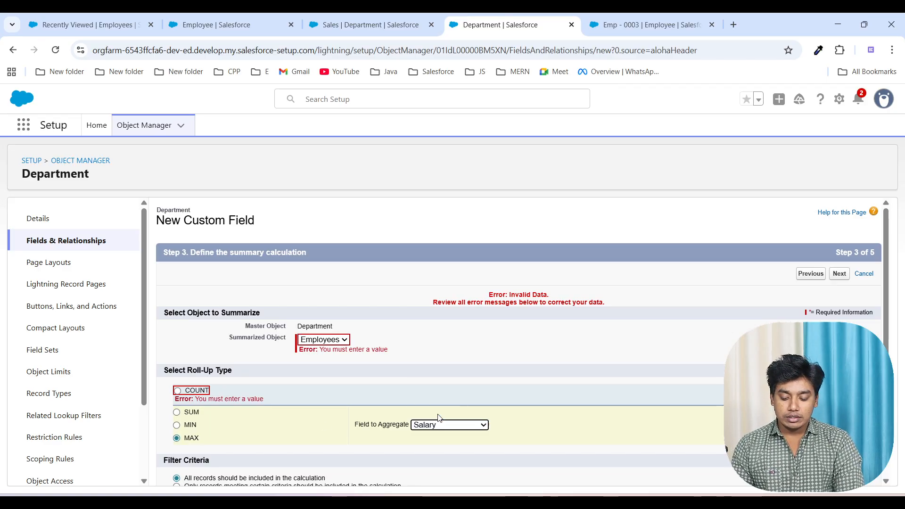
Step: Save the Max Salary field with default field-level security and the Department Layout
left_click(839, 274)
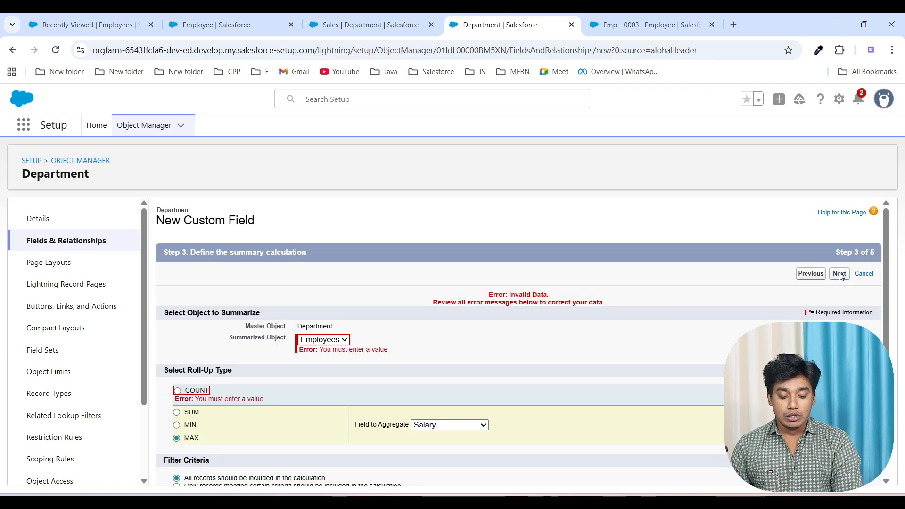
scroll(620, 376, "down", 1)
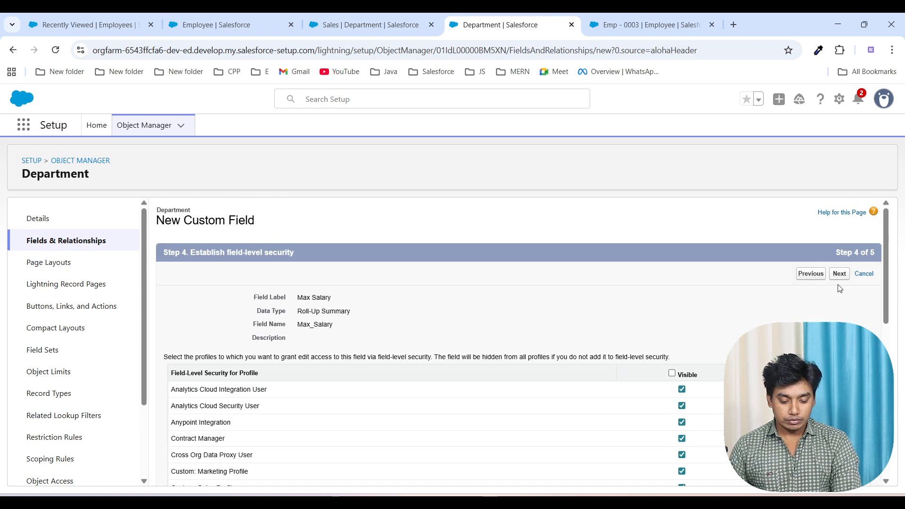
left_click(840, 278)
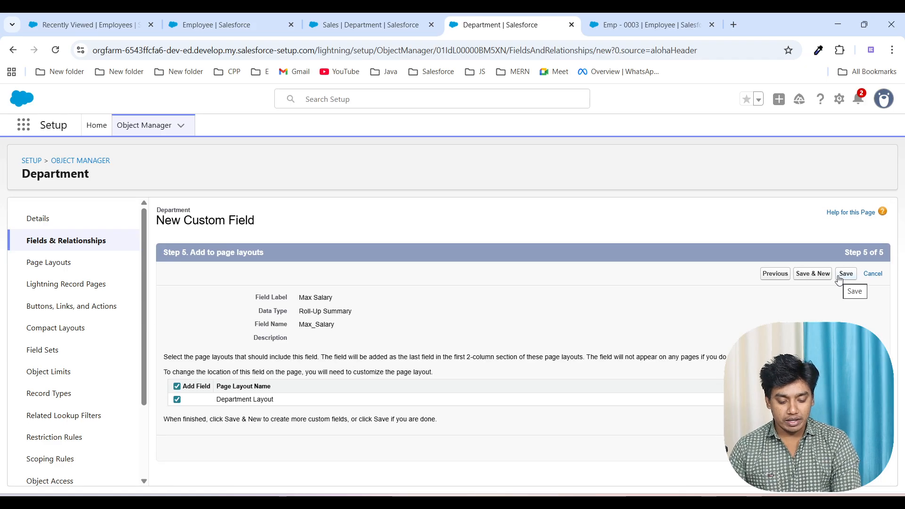
left_click(845, 275)
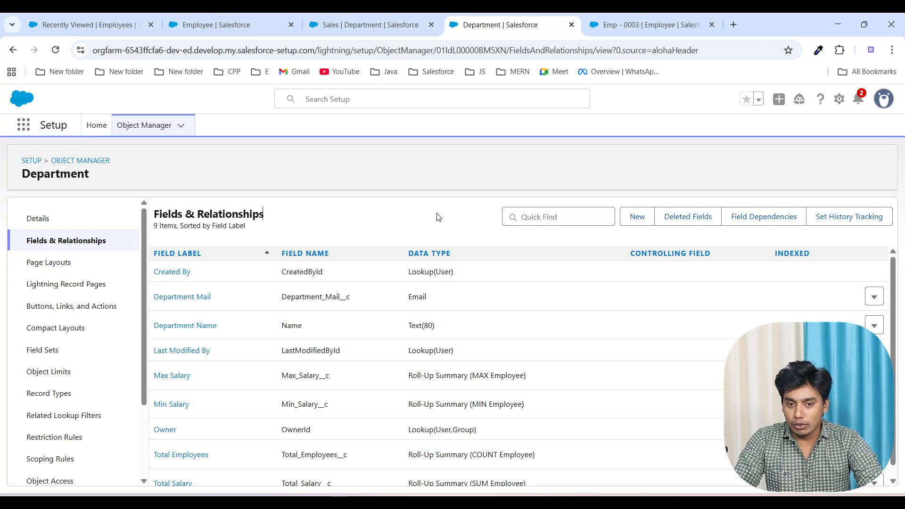
Step: Reload the Sales department record and review its new roll-up summary fields
left_click(383, 27)
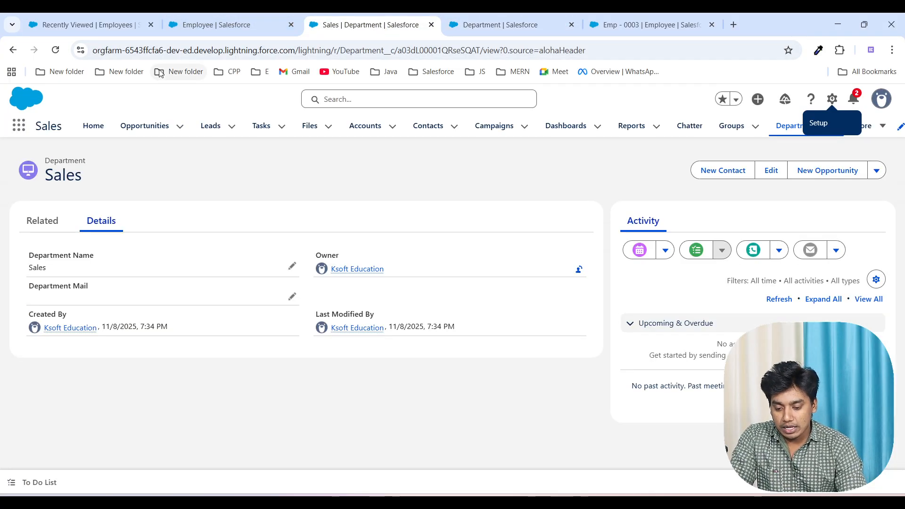
left_click(56, 50)
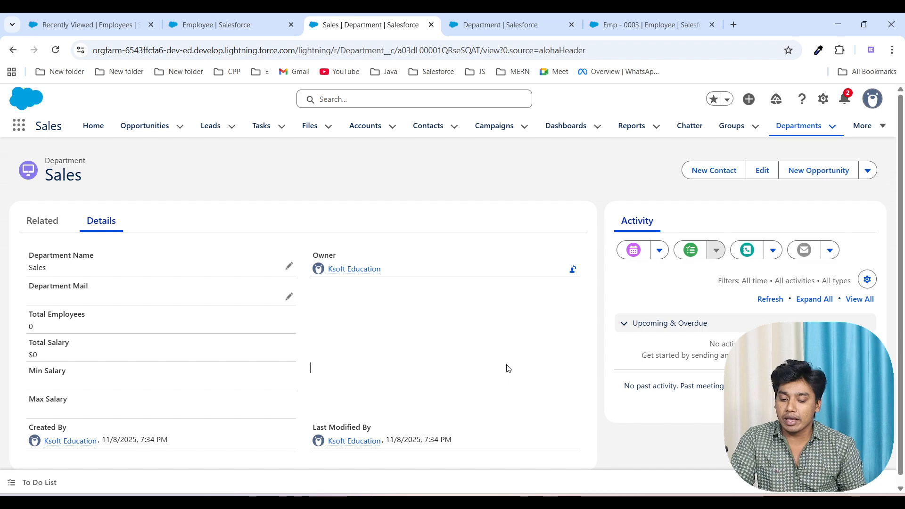
left_click(802, 127)
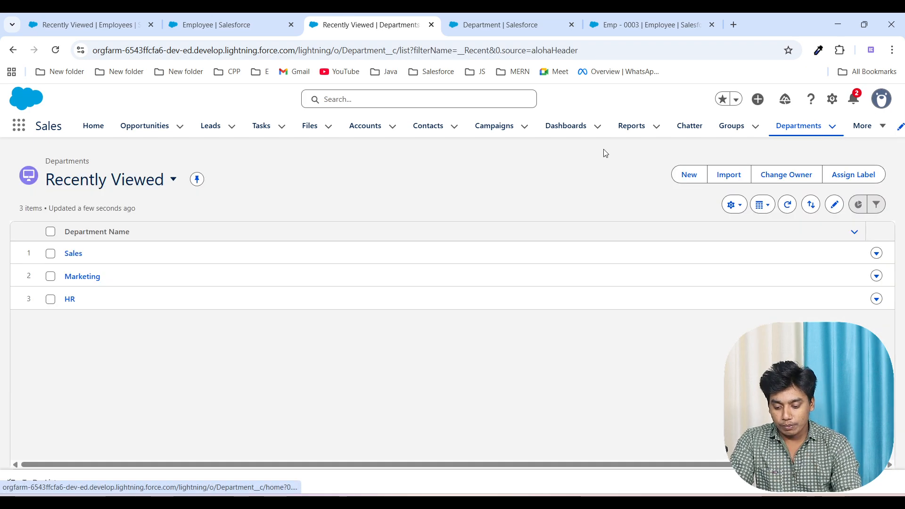
left_click(72, 254)
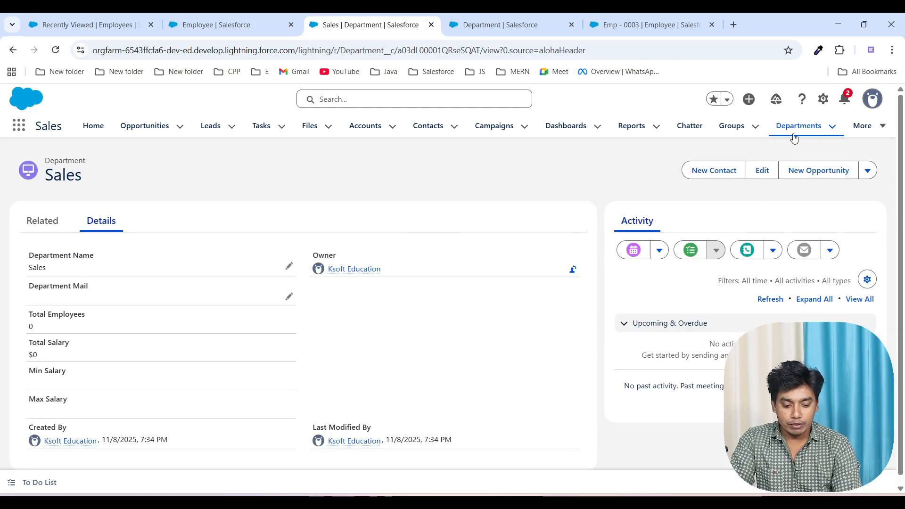
Step: Open the Marketing department record, check its roll-up summary values, and show its related Employees list
left_click(792, 135)
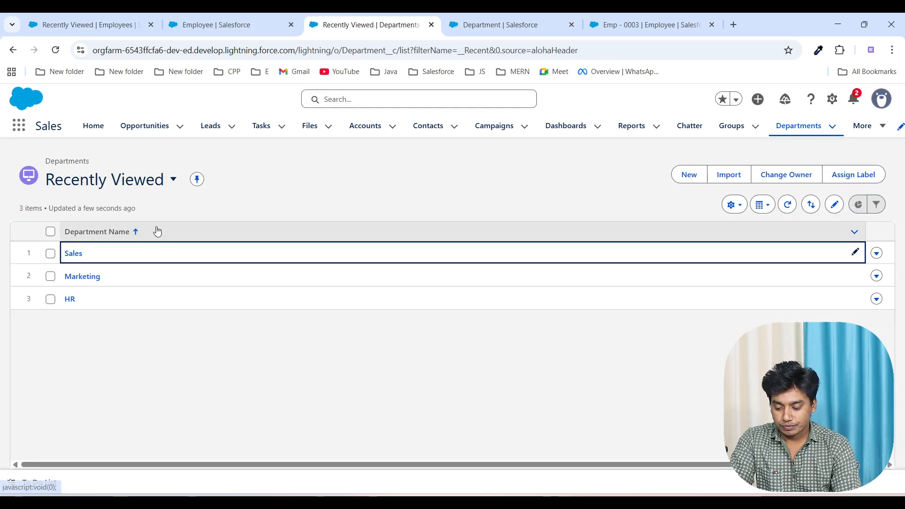
left_click(75, 278)
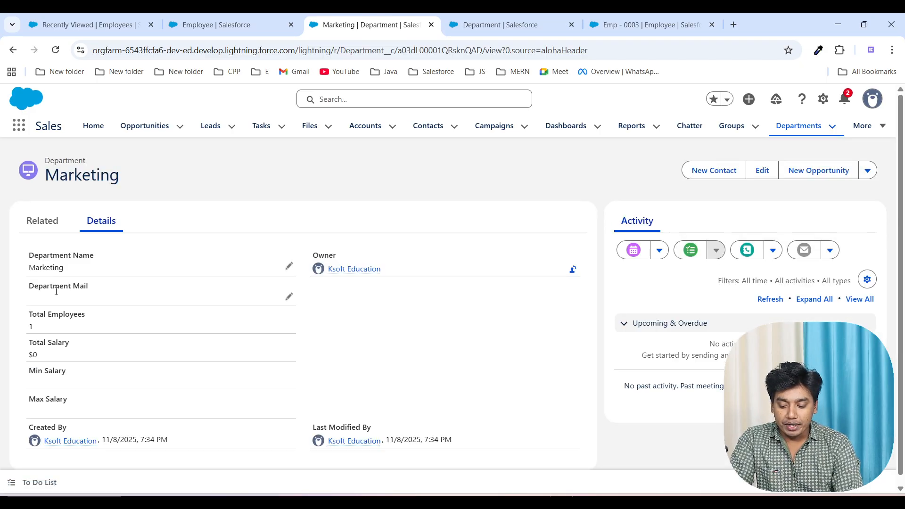
left_click_drag(31, 314, 84, 314)
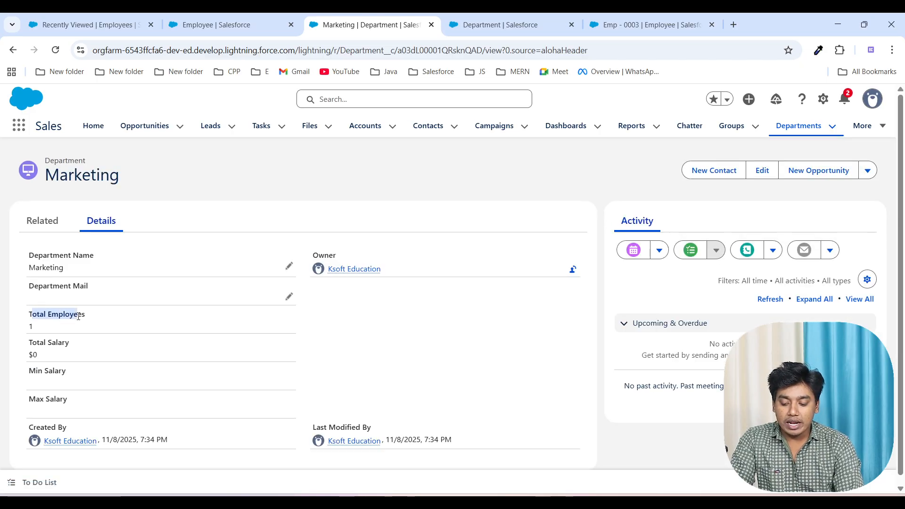
left_click(423, 336)
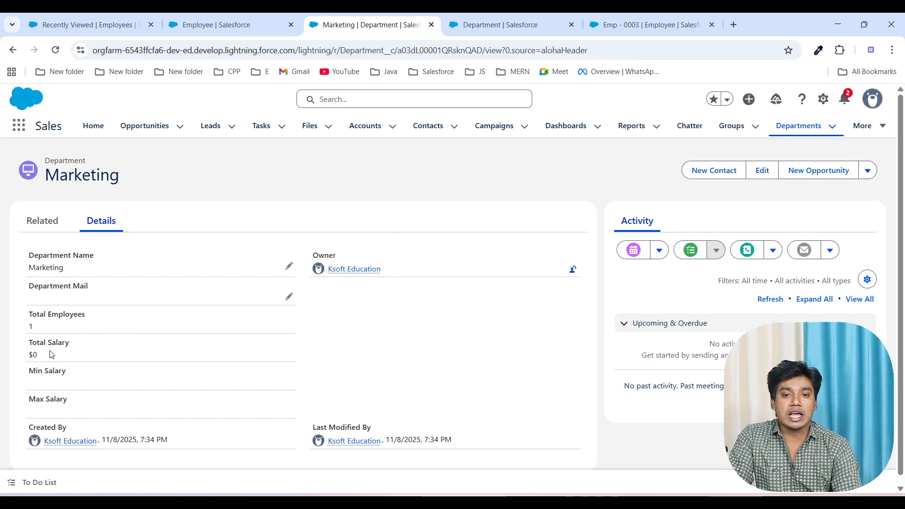
left_click(42, 221)
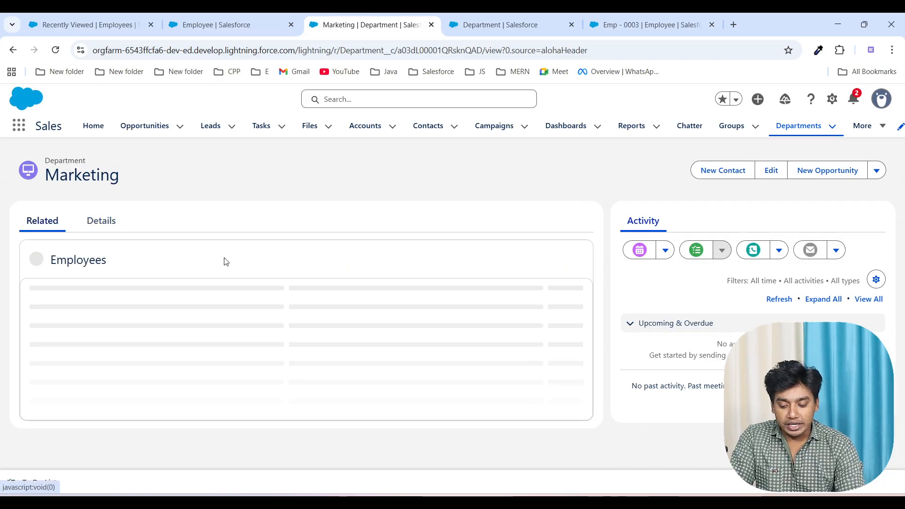
left_click(574, 310)
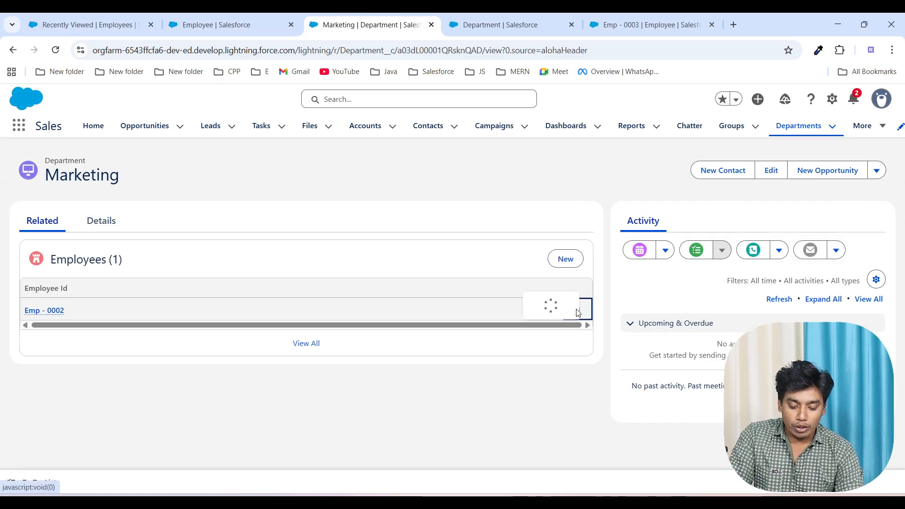
left_click(546, 286)
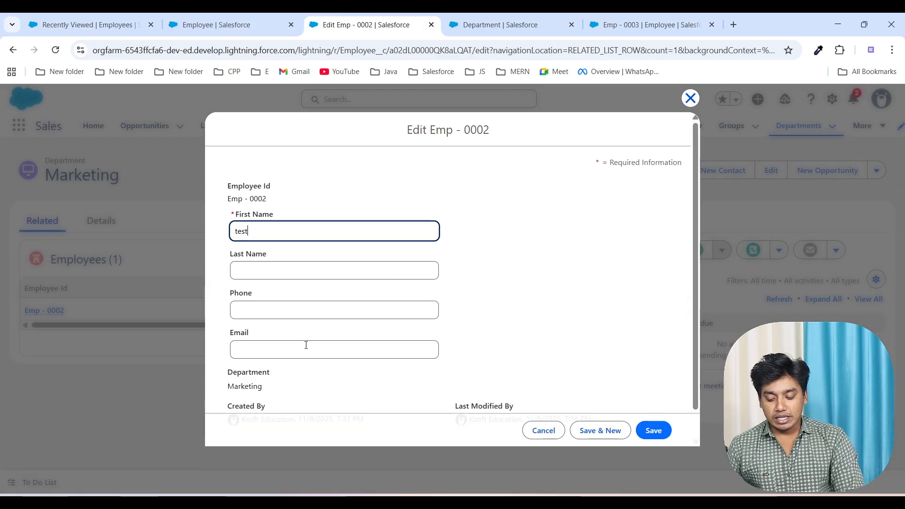
scroll(297, 354, "down", 1)
scroll(297, 360, "up", 1)
scroll(297, 360, "down", 1)
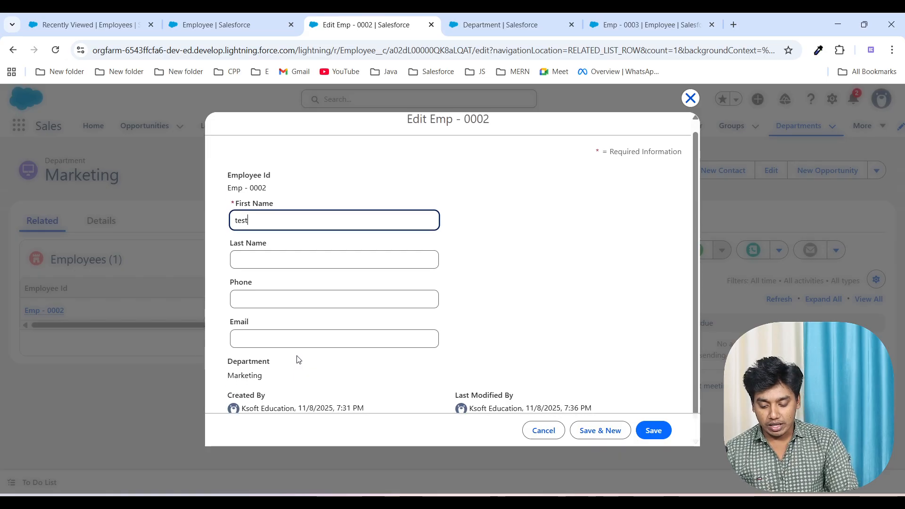
left_click(690, 98)
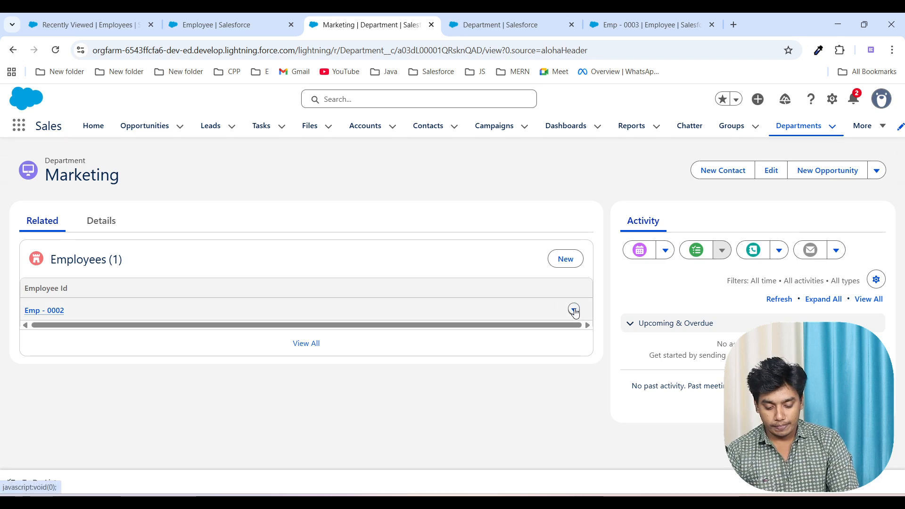
left_click(575, 311)
left_click(542, 285)
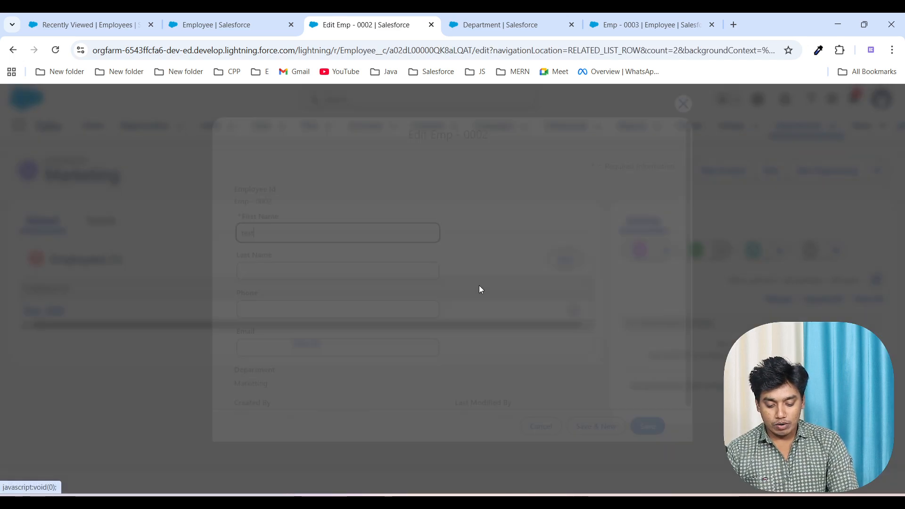
scroll(443, 306, "down", 1)
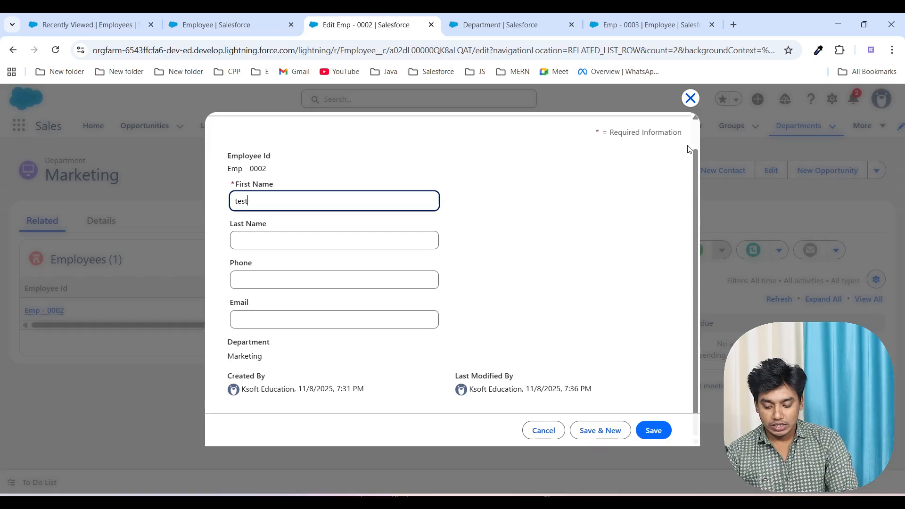
left_click(691, 98)
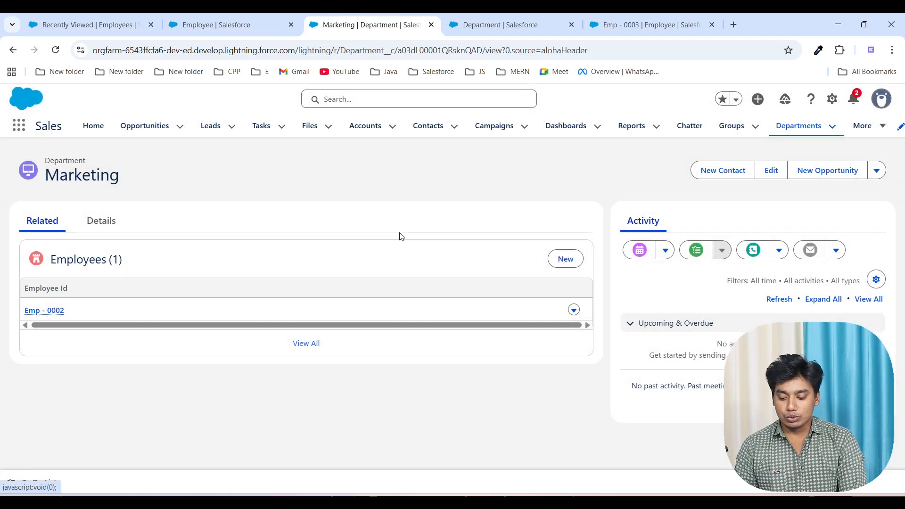
Step: Create a new employee under the Marketing department with the employee's first name and a salary of 30000
left_click(566, 259)
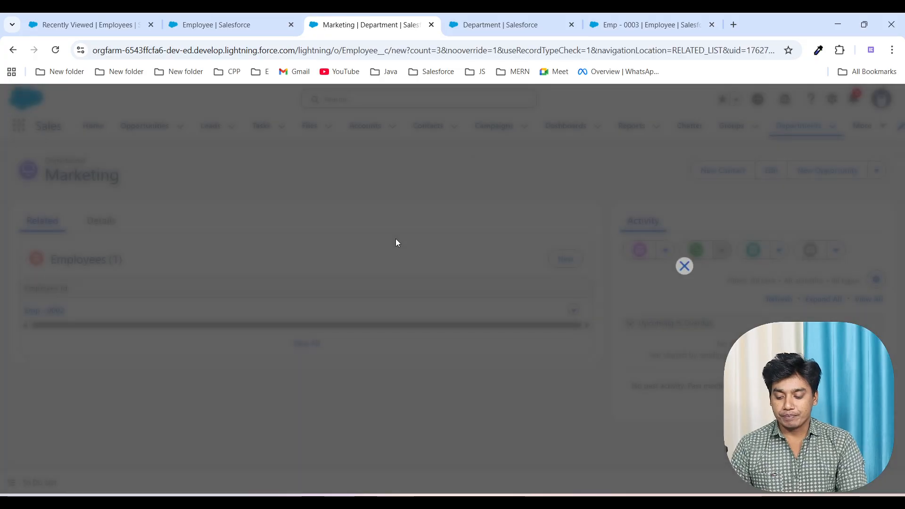
scroll(422, 354, "down", 2)
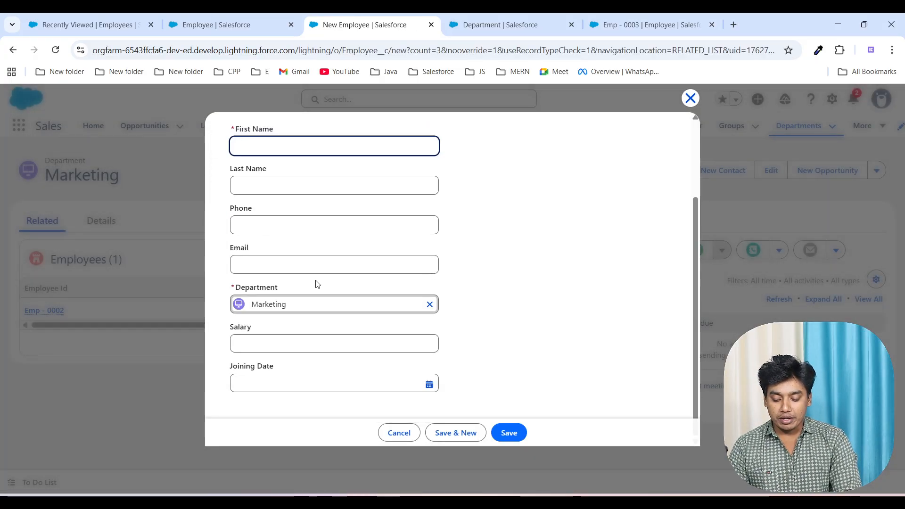
scroll(316, 282, "up", 2)
type("Samir")
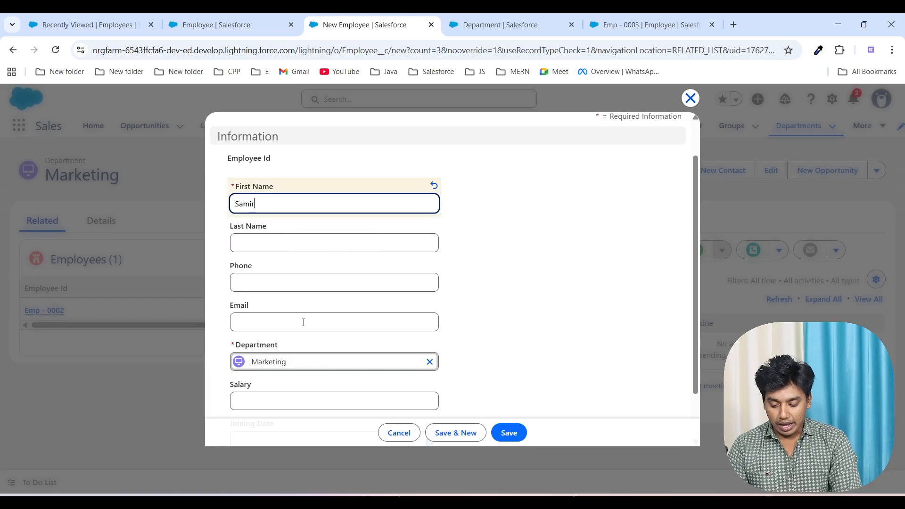
scroll(304, 323, "down", 2)
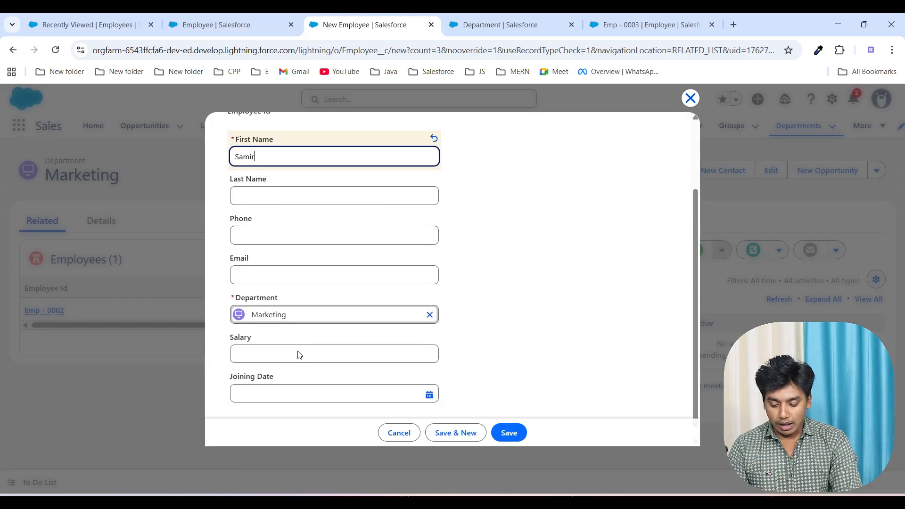
left_click(254, 335)
type("30000")
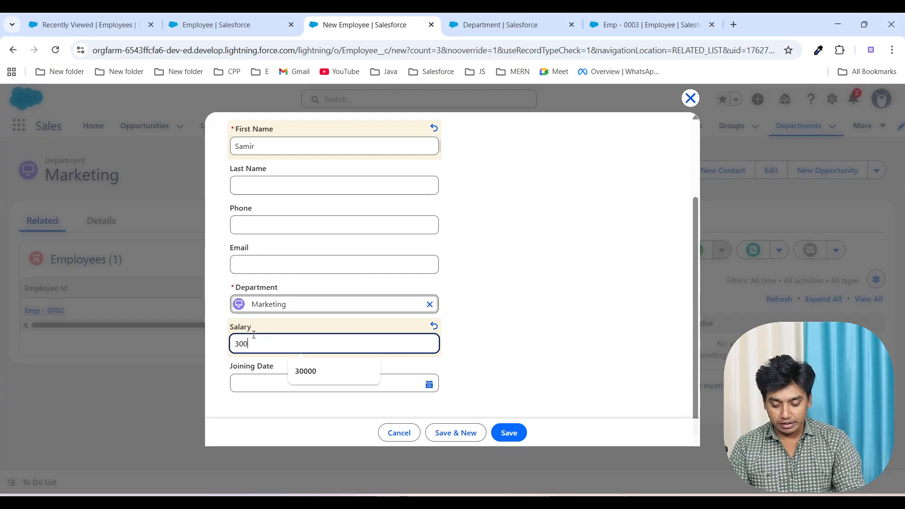
left_click(510, 432)
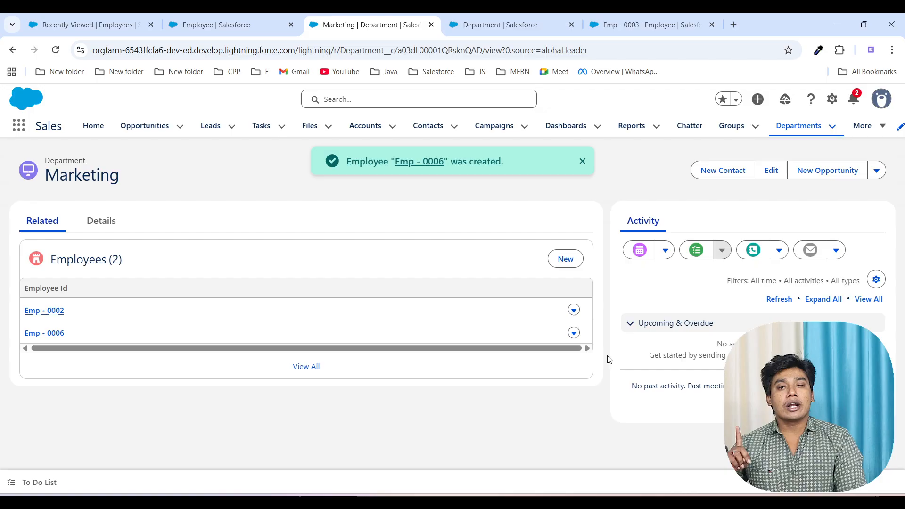
Step: Check the roll-up summary values on the Marketing department record, and compare them with those on the HR record
mouse_move(55, 311)
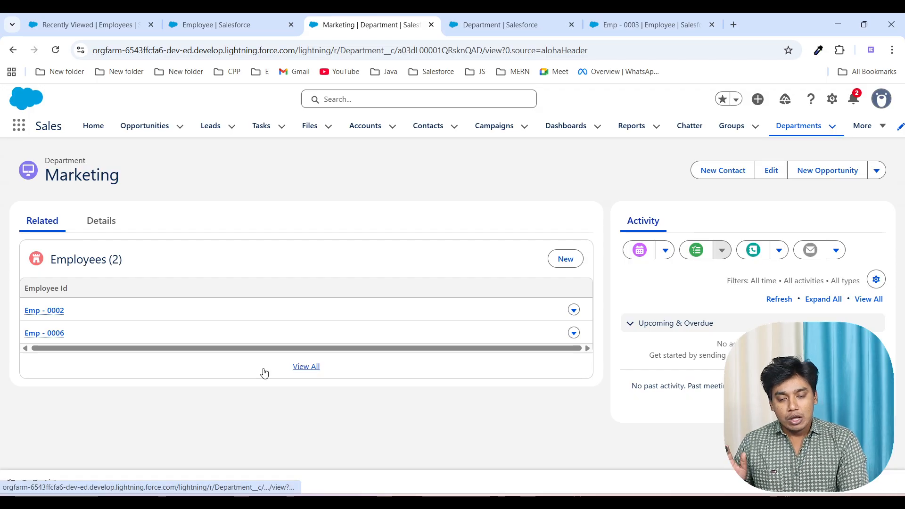
left_click(118, 224)
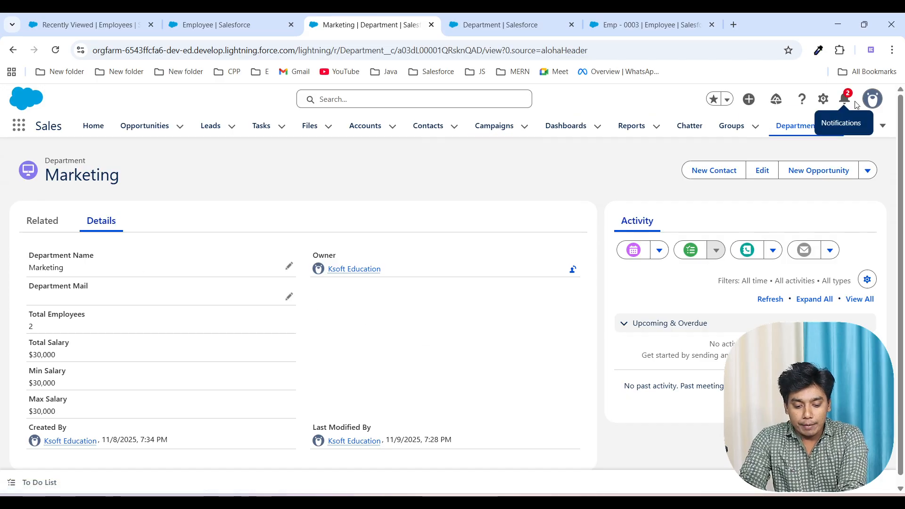
left_click(796, 133)
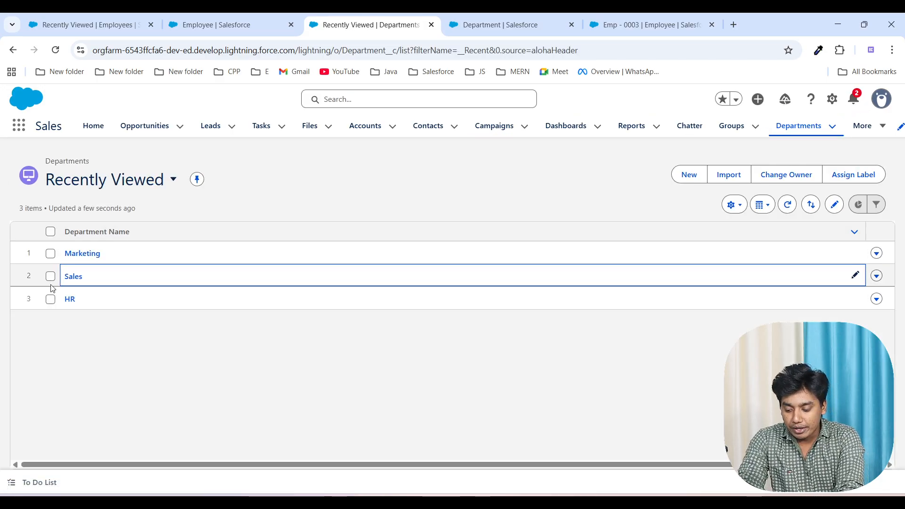
left_click(69, 299)
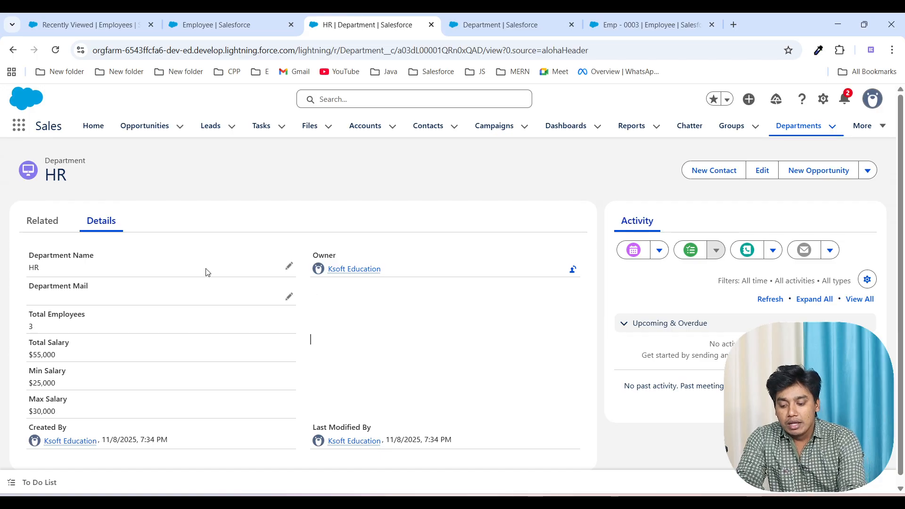
Step: Create a new employee under the HR department with the employee's first name and a salary of 35000
left_click(43, 221)
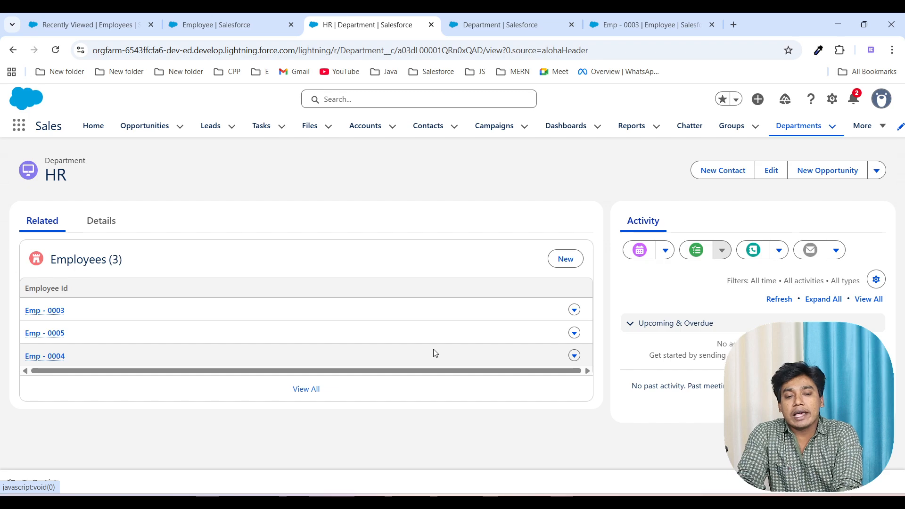
left_click(566, 259)
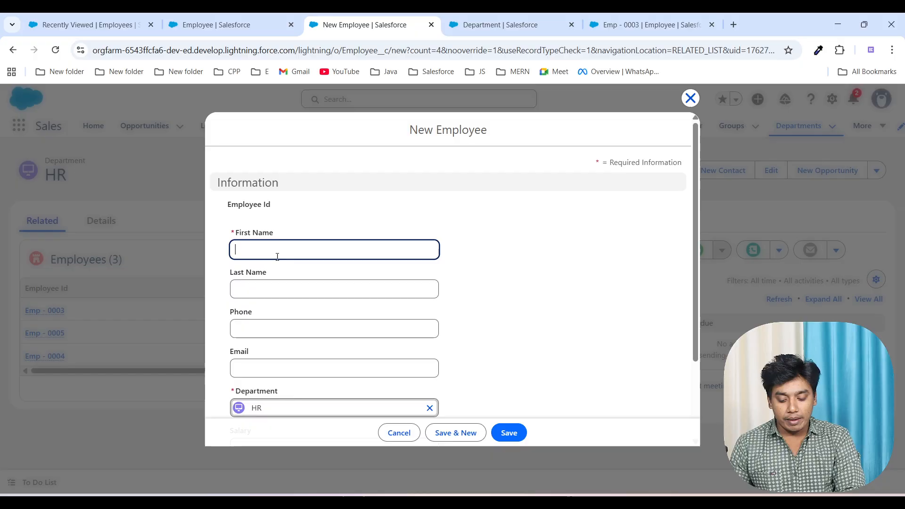
type("Sura")
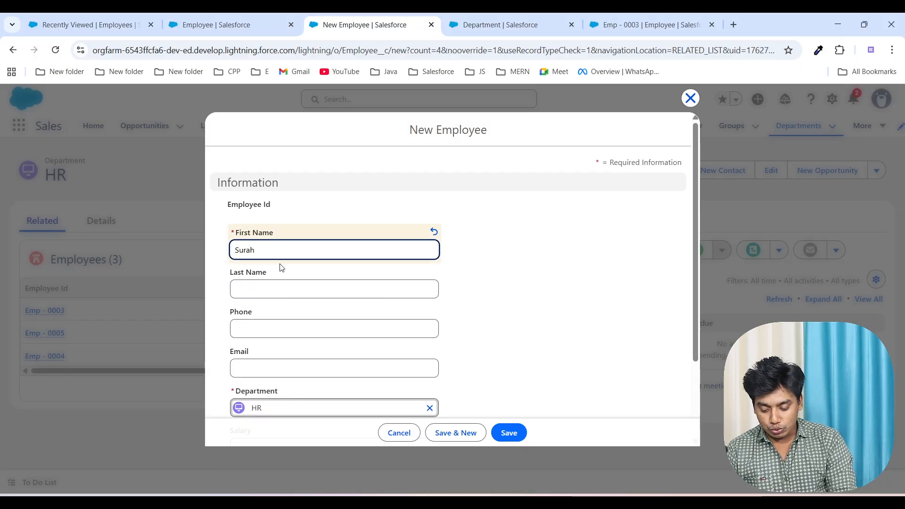
type("j")
scroll(286, 279, "down", 3)
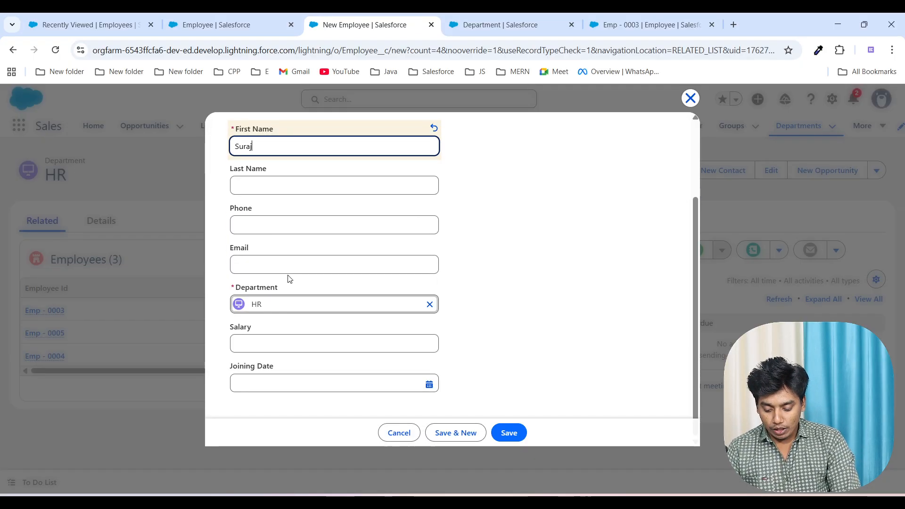
left_click(264, 343)
type("35,0")
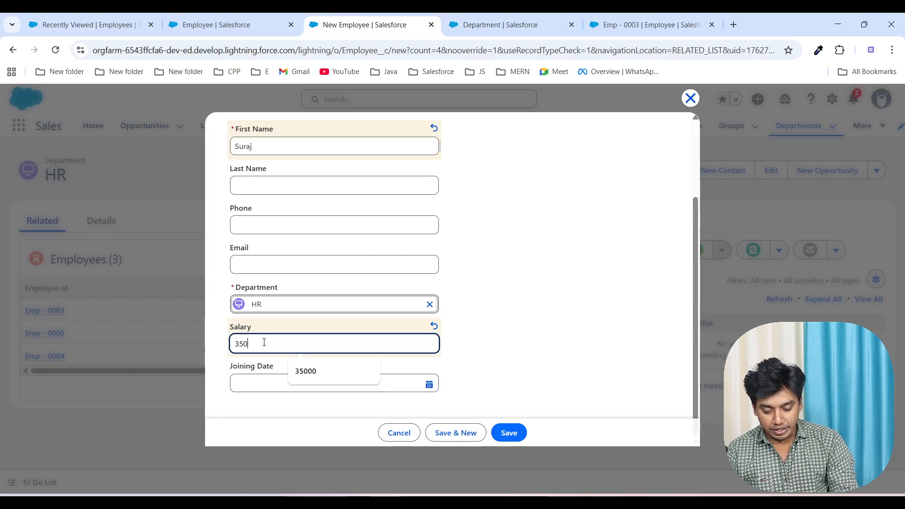
type("00")
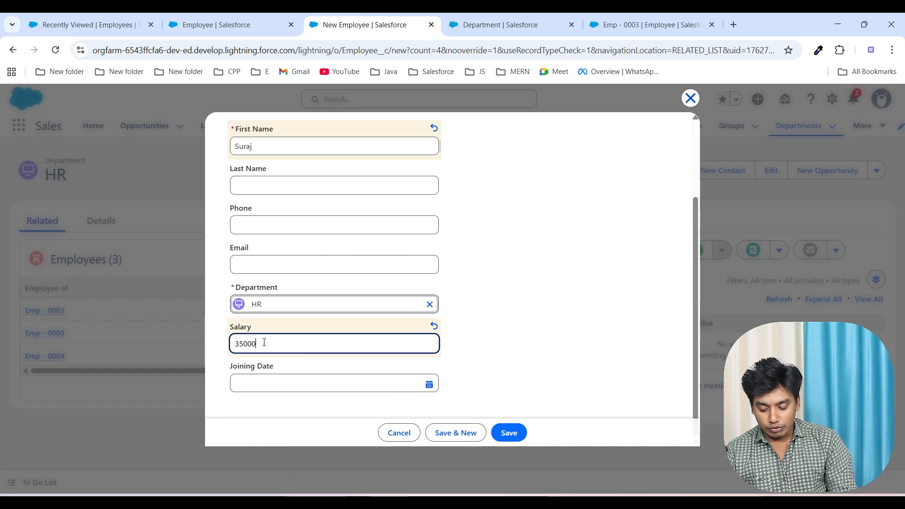
left_click(514, 438)
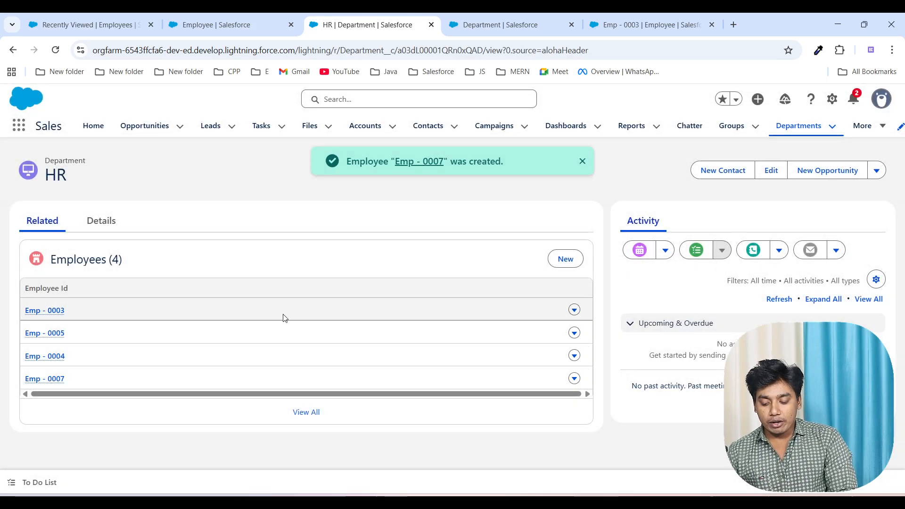
Step: Review the recalculated roll-up summary fields in the HR department's details
left_click(91, 230)
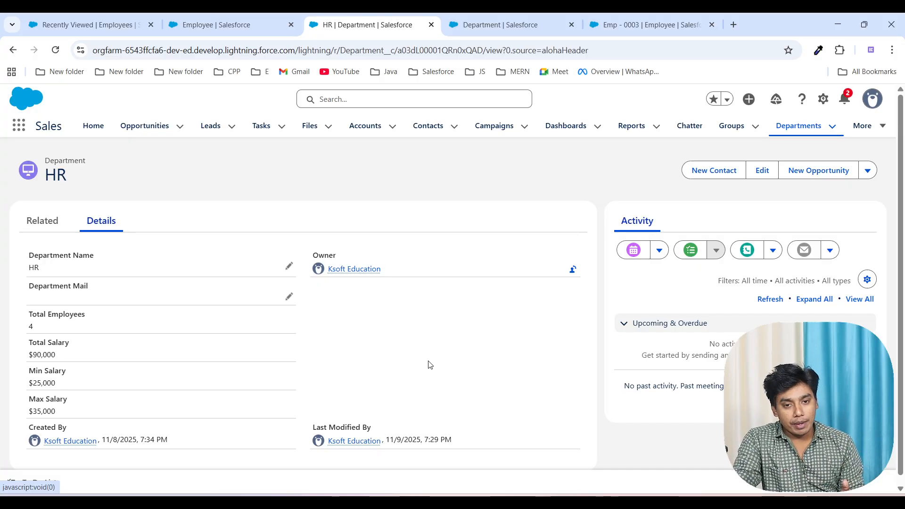
left_click_drag(22, 297, 449, 428)
left_click(468, 359)
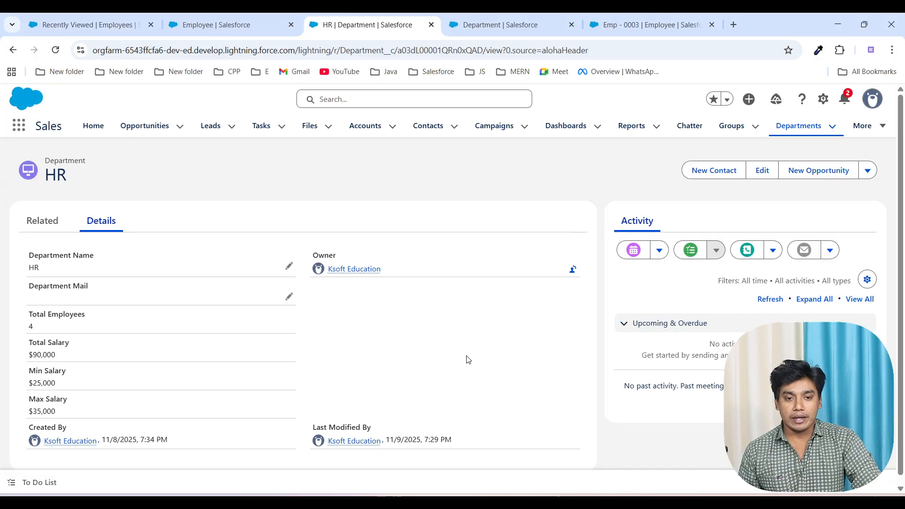
Step: Switch to the AirServer whiteboard and handwrite an Emp Type list with Jr. Employee, Sr Employee, 6 Months Intern and 12 Months Intern
left_click(642, 503)
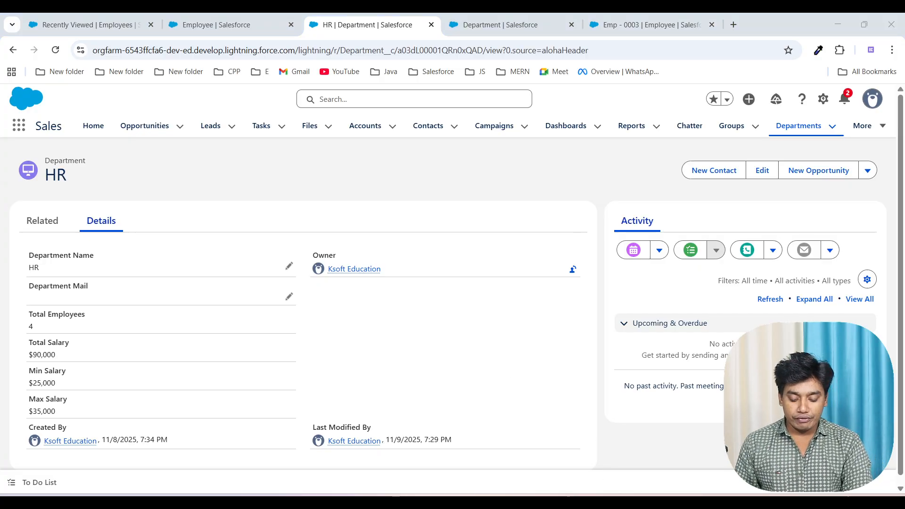
double_click(505, 386)
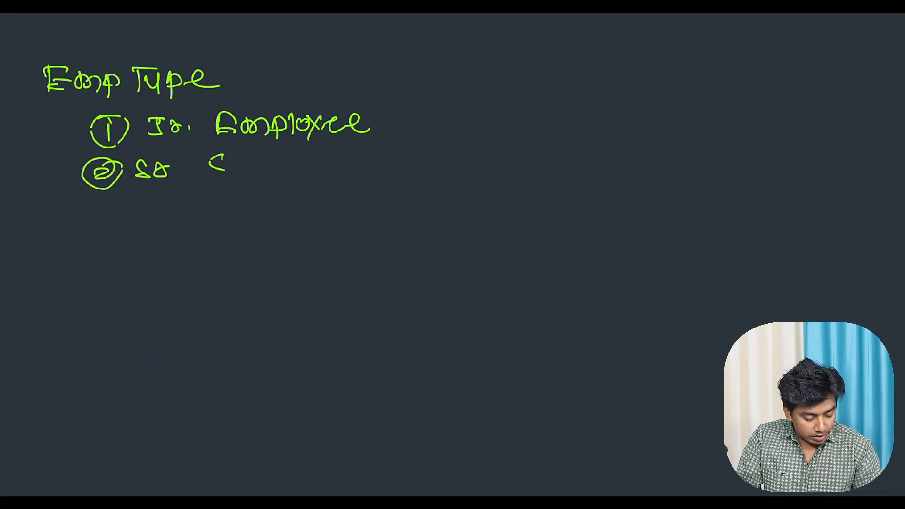
mouse_move(290, 159)
left_mouse_down()
mouse_move(306, 170)
mouse_move(295, 180)
left_mouse_up()
mouse_move(315, 160)
left_mouse_down()
mouse_move(331, 173)
mouse_move(358, 170)
left_mouse_up()
mouse_move(96, 224)
left_mouse_down()
mouse_move(104, 231)
mouse_move(101, 210)
left_mouse_up()
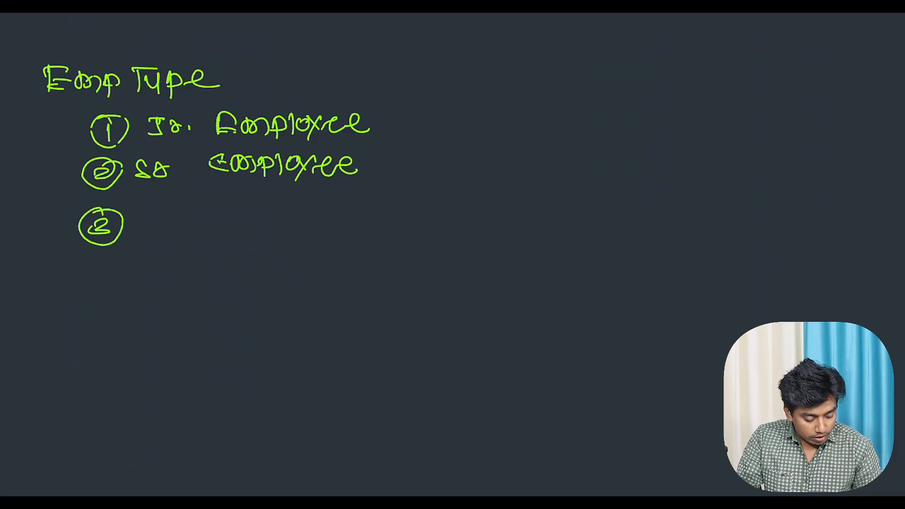
left_click_drag(160, 207, 150, 222)
mouse_move(204, 231)
left_mouse_down()
mouse_move(231, 205)
mouse_move(233, 229)
left_mouse_up()
mouse_move(245, 212)
left_mouse_down()
mouse_move(286, 221)
mouse_move(330, 210)
mouse_move(309, 220)
left_mouse_up()
mouse_move(360, 201)
left_mouse_down()
mouse_move(360, 224)
mouse_move(387, 204)
mouse_move(439, 210)
mouse_move(451, 226)
left_mouse_up()
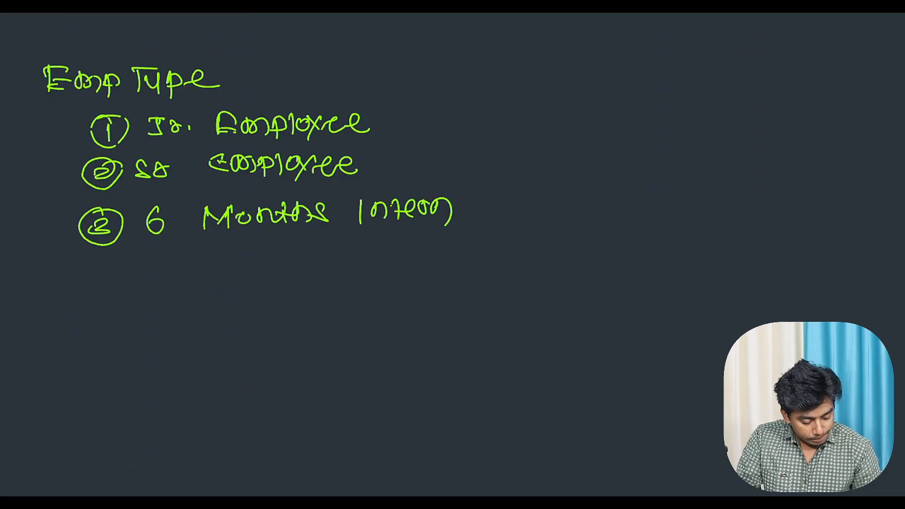
mouse_move(90, 270)
left_mouse_down()
mouse_move(92, 285)
mouse_move(95, 259)
mouse_move(140, 292)
mouse_move(252, 258)
mouse_move(250, 278)
left_mouse_up()
left_click_drag(271, 262, 329, 267)
left_click_drag(342, 251, 330, 265)
left_click_drag(371, 240, 373, 265)
left_click_drag(383, 245, 399, 263)
mouse_move(409, 238)
left_mouse_down()
mouse_move(407, 263)
mouse_move(428, 250)
left_mouse_up()
left_click_drag(434, 251, 466, 264)
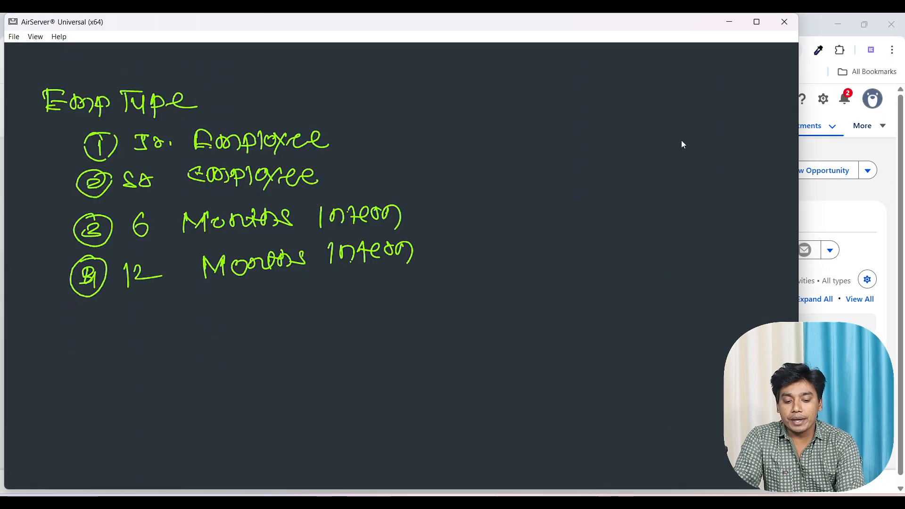
left_click(728, 23)
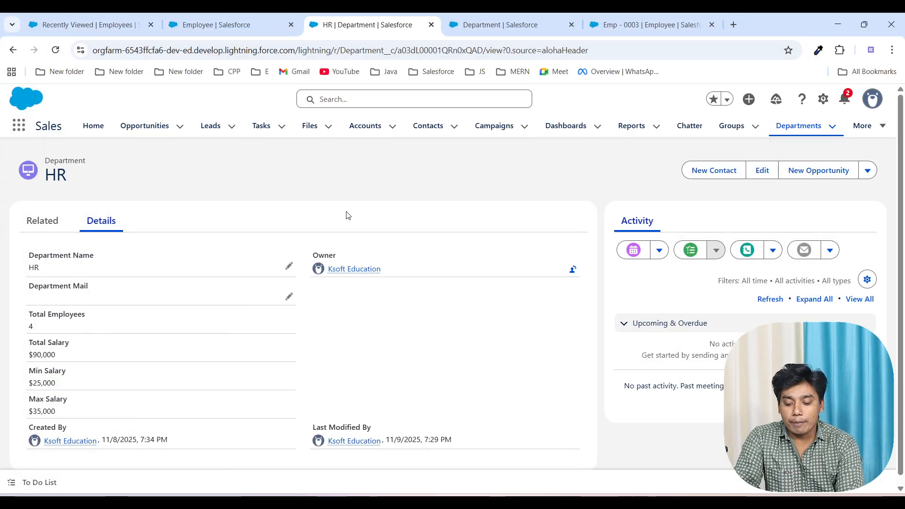
Step: Start a new roll-up summary field on the Department object with the label No Of Jr Employees
left_click(484, 19)
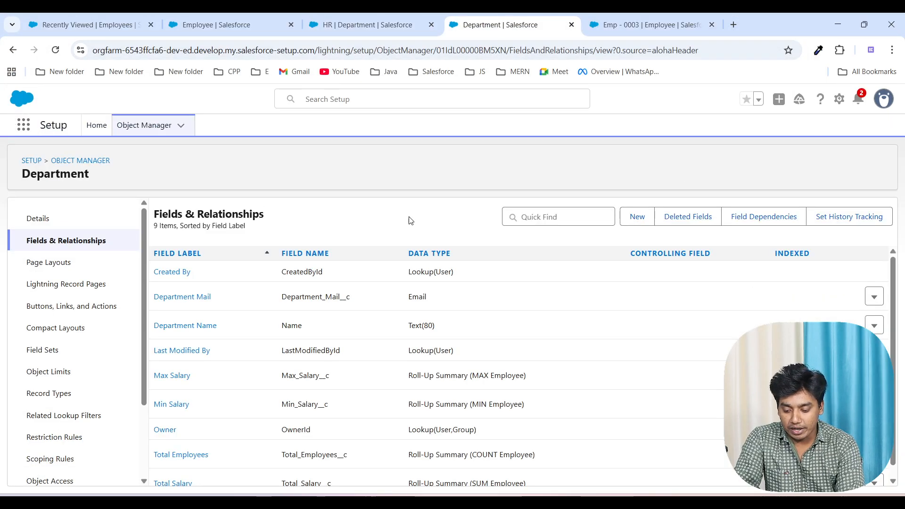
left_click(637, 220)
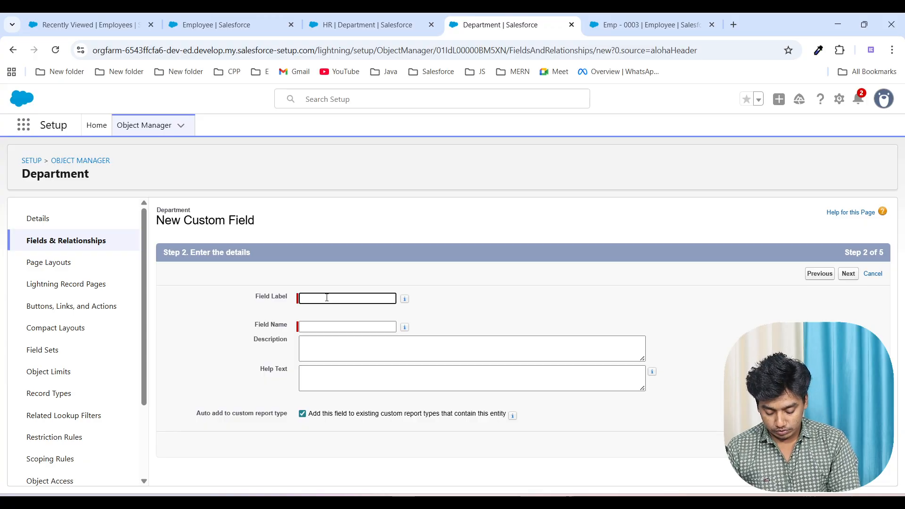
type("No Of")
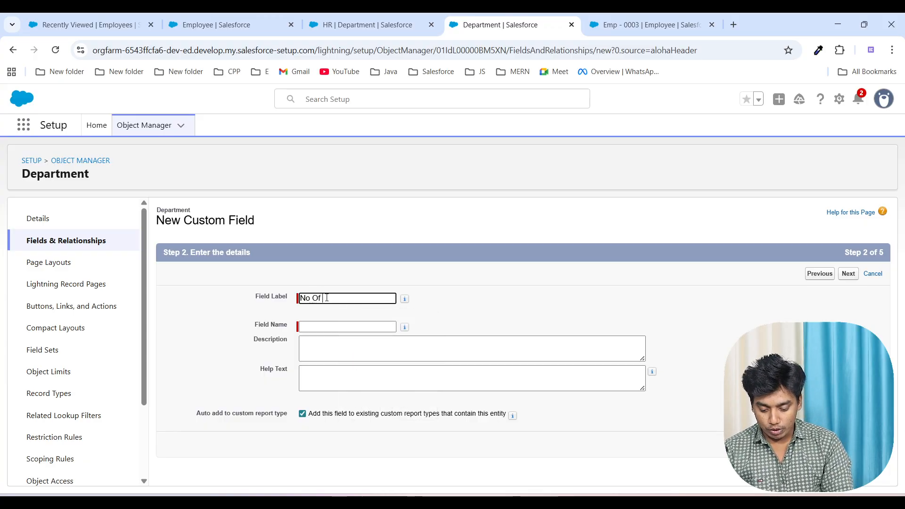
type(" Jr Employees")
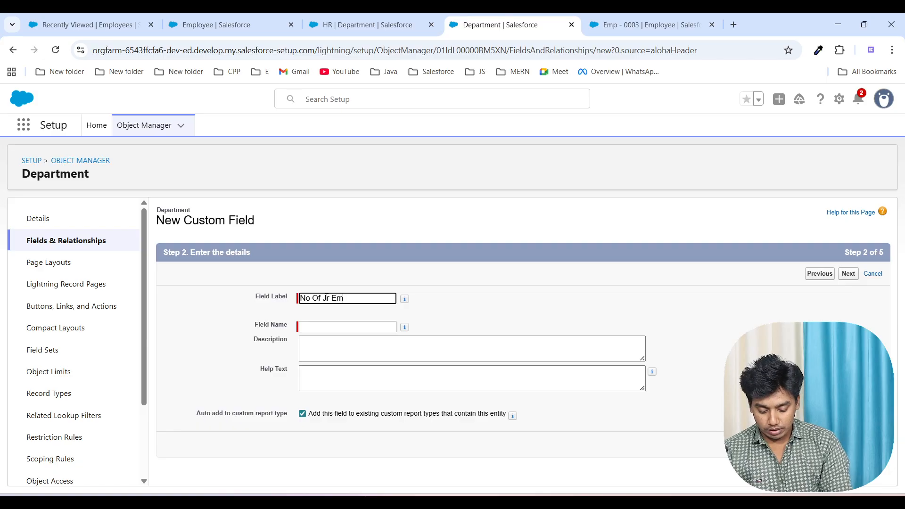
left_click(444, 305)
left_click(843, 281)
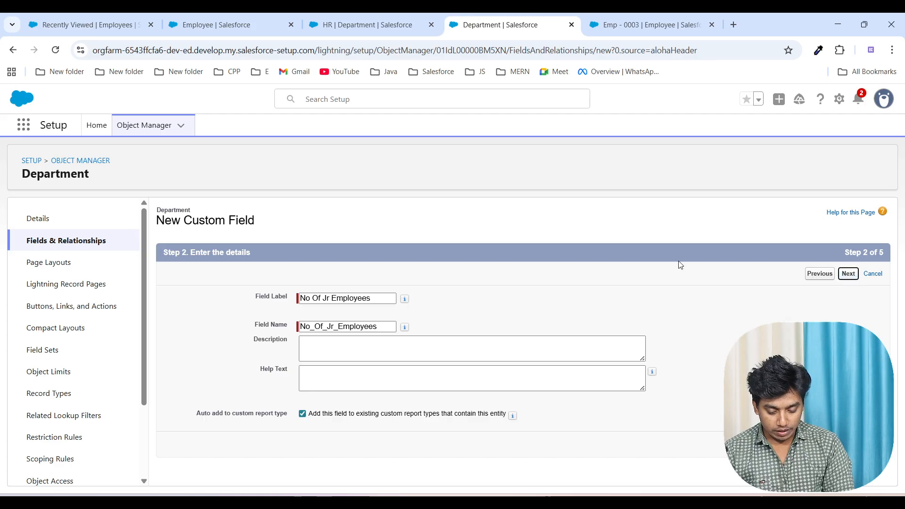
Step: Summarize the Employees object with a COUNT roll-up, and include only records meeting certain criteria
left_click(325, 324)
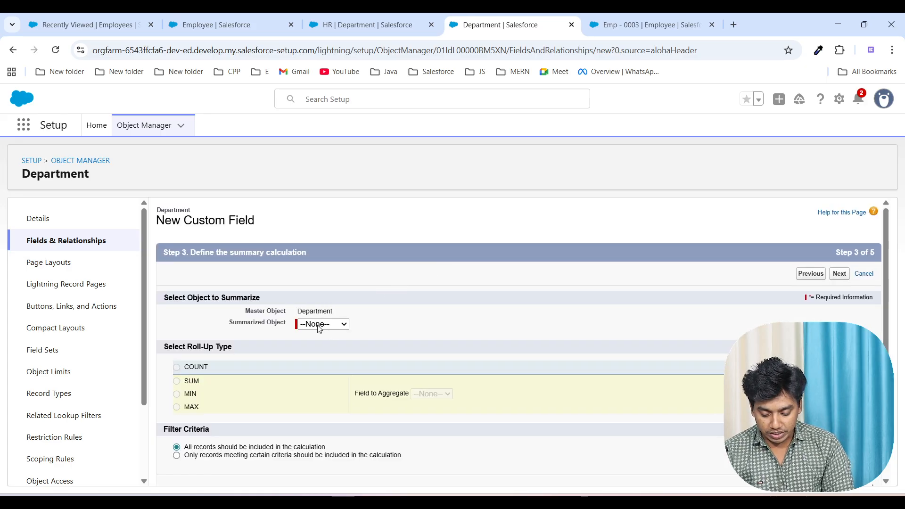
left_click(321, 350)
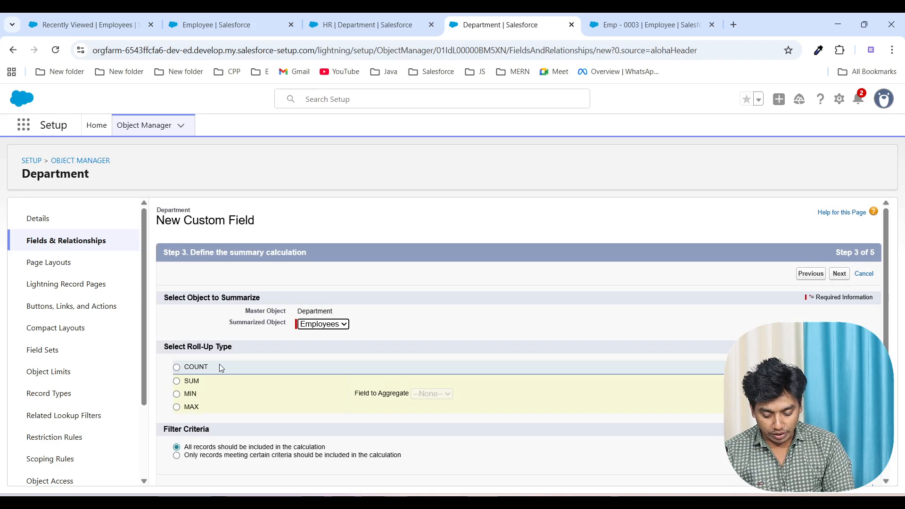
left_click(177, 368)
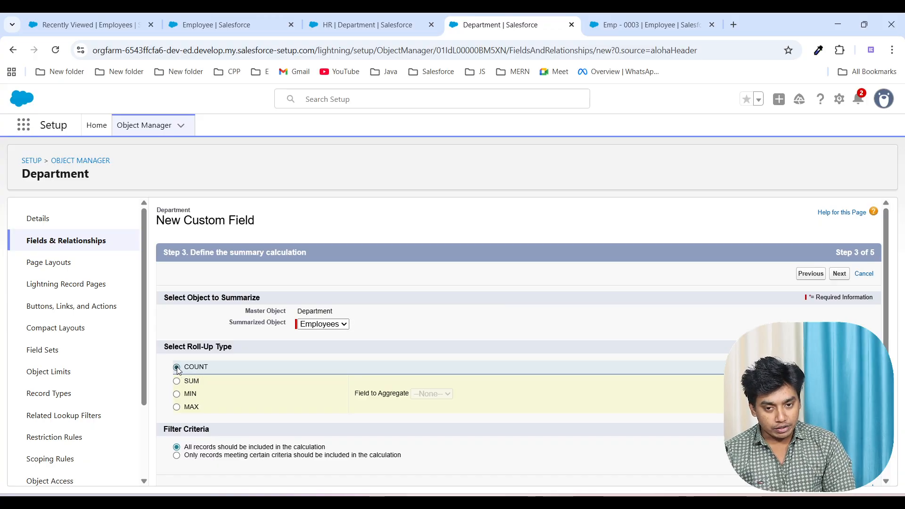
scroll(332, 393, "down", 1)
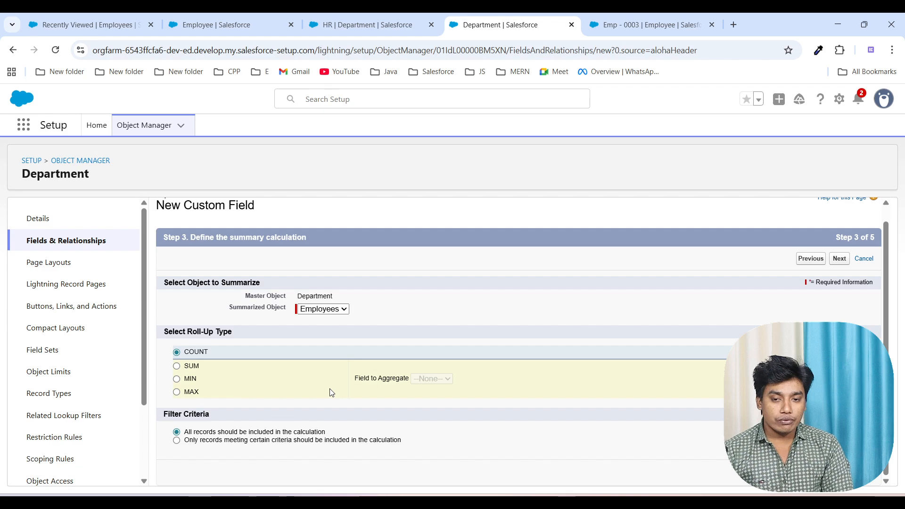
left_click(177, 440)
scroll(332, 448, "down", 2)
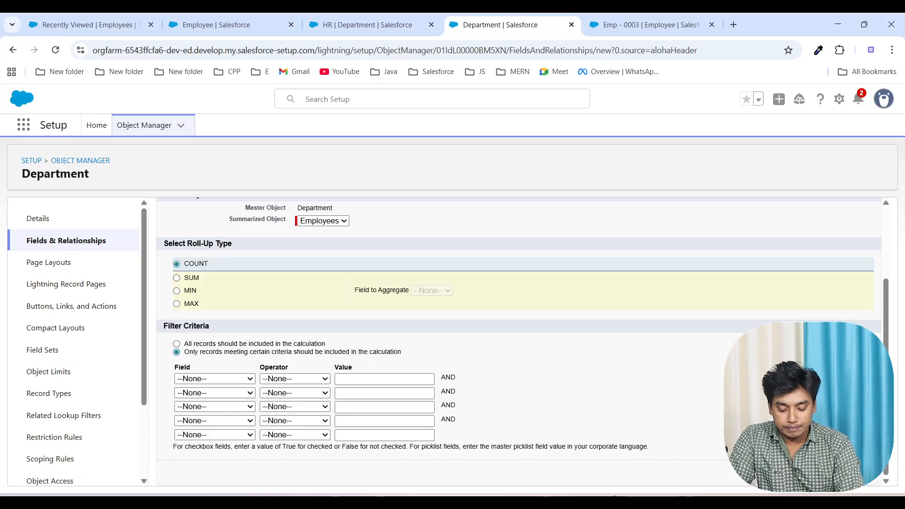
Step: Look through the first filter row's operator options and enter Nagpur as its value
mouse_move(610, 501)
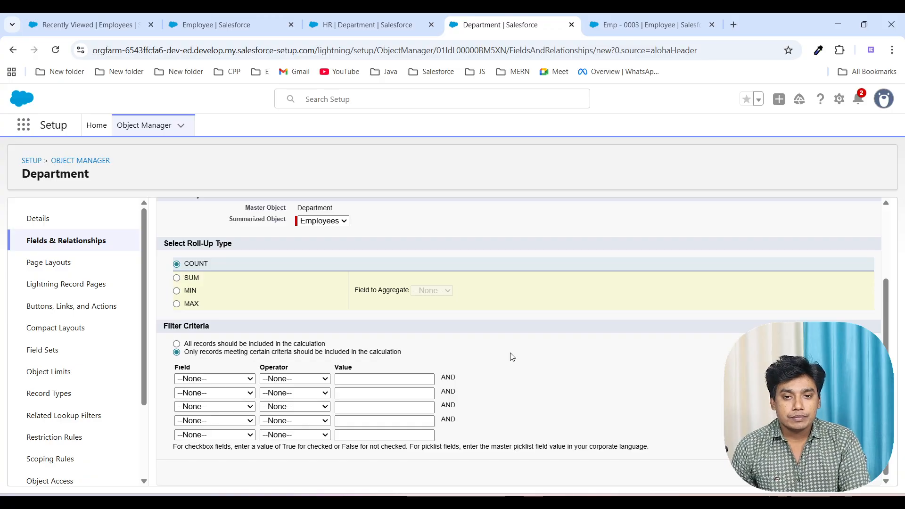
left_click(286, 379)
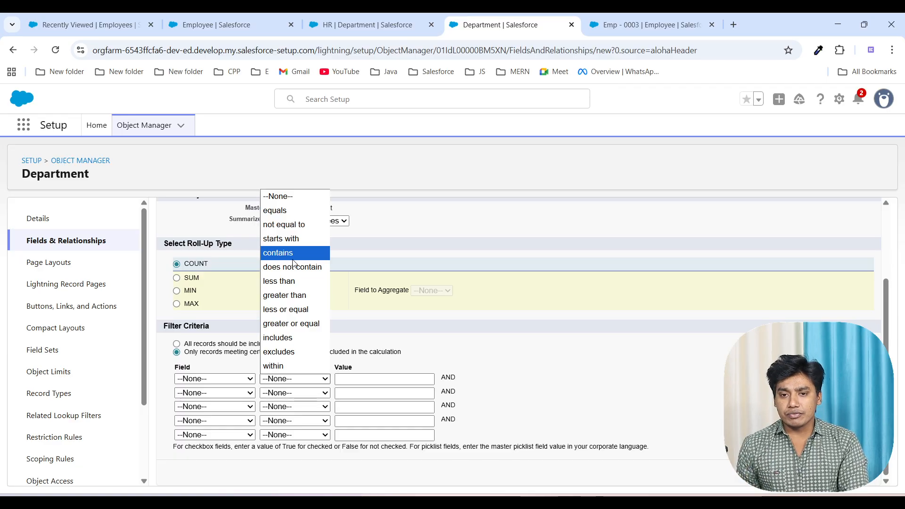
left_click(199, 380)
left_click(284, 382)
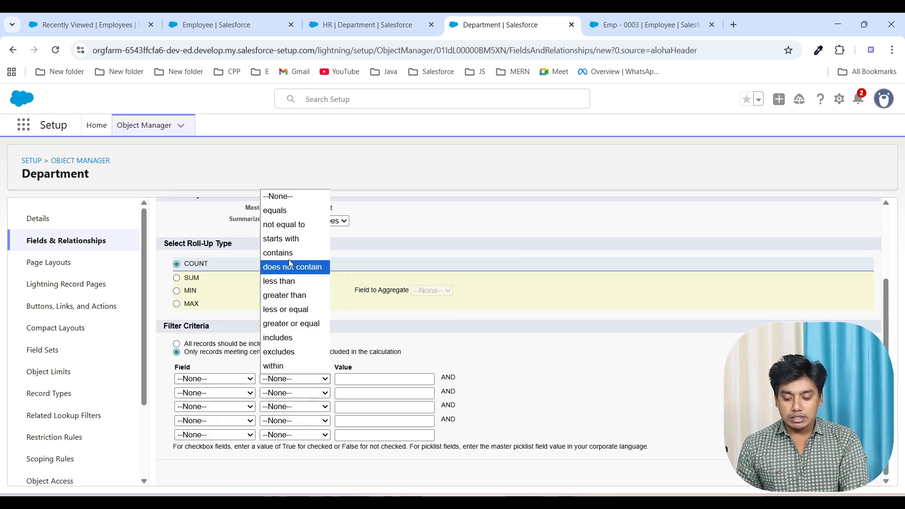
left_click(365, 379)
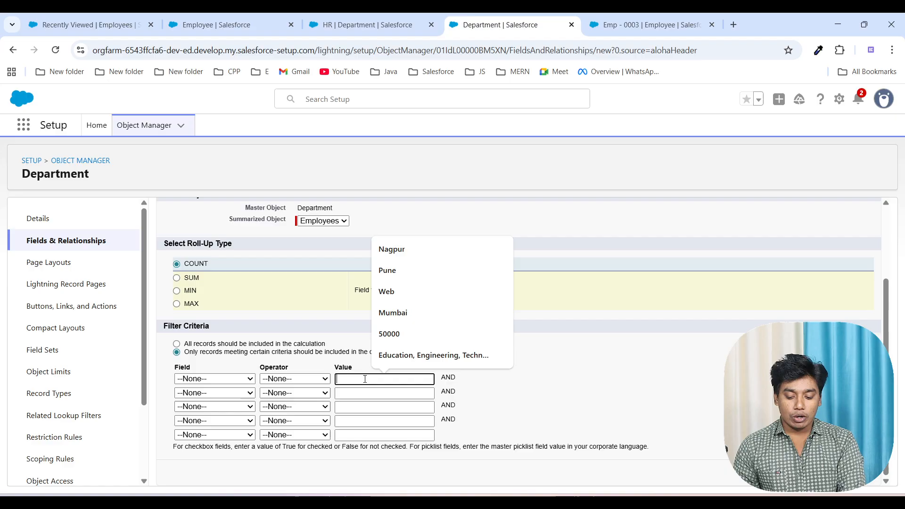
type("Nagpur")
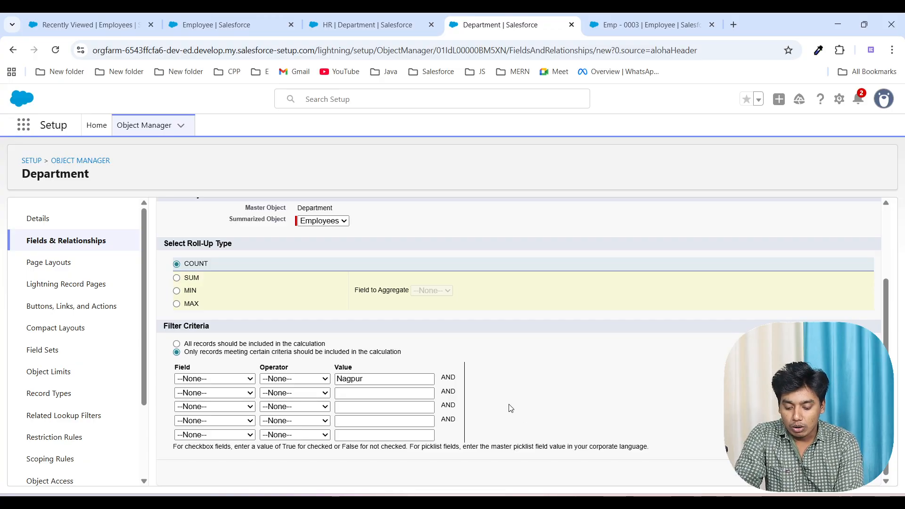
double_click(358, 380)
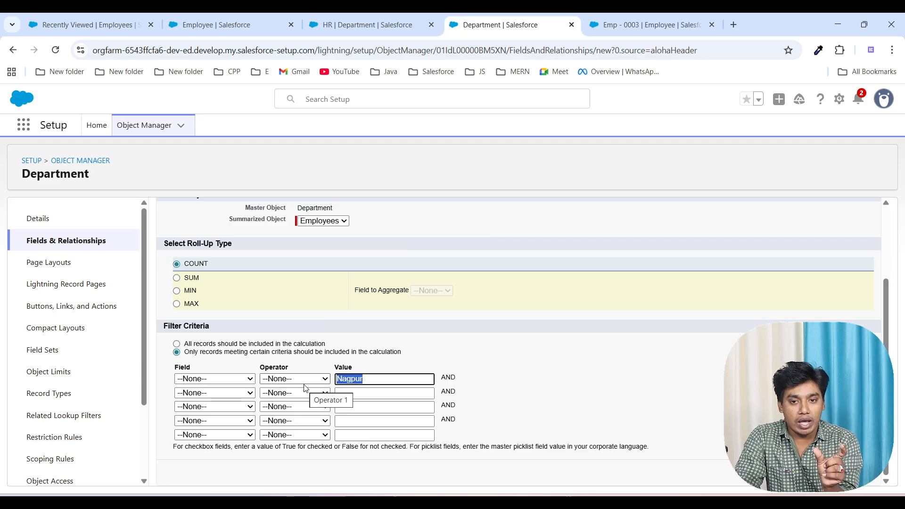
left_click(397, 380)
left_click(529, 397)
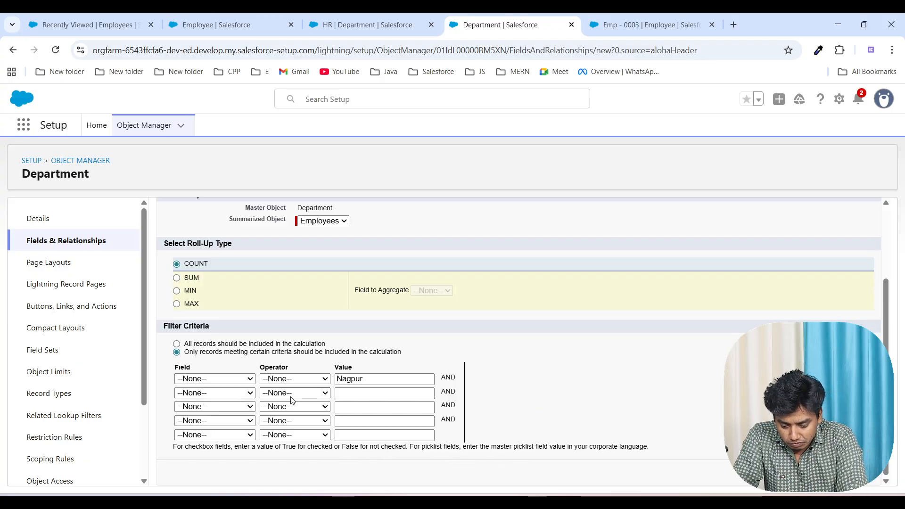
Step: Set the first filter row's field to Created Date and its operator to "not equal to"
left_click(226, 380)
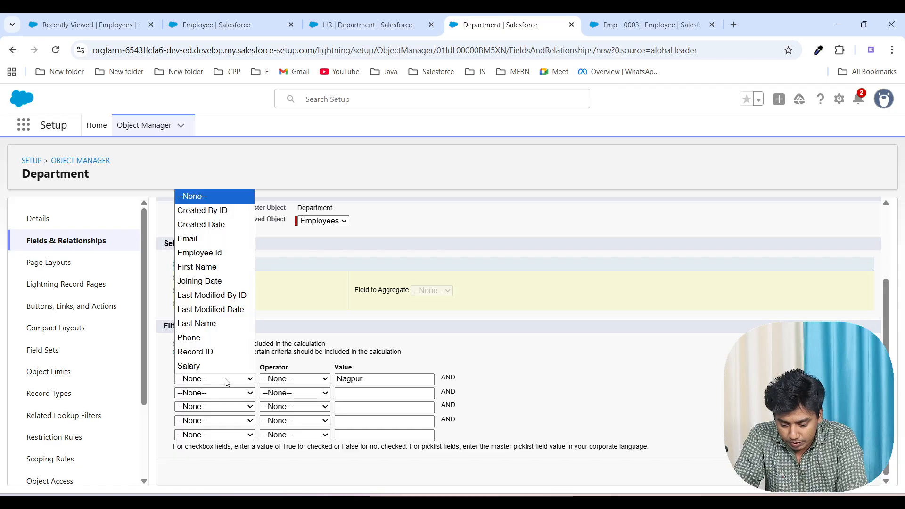
left_click(215, 225)
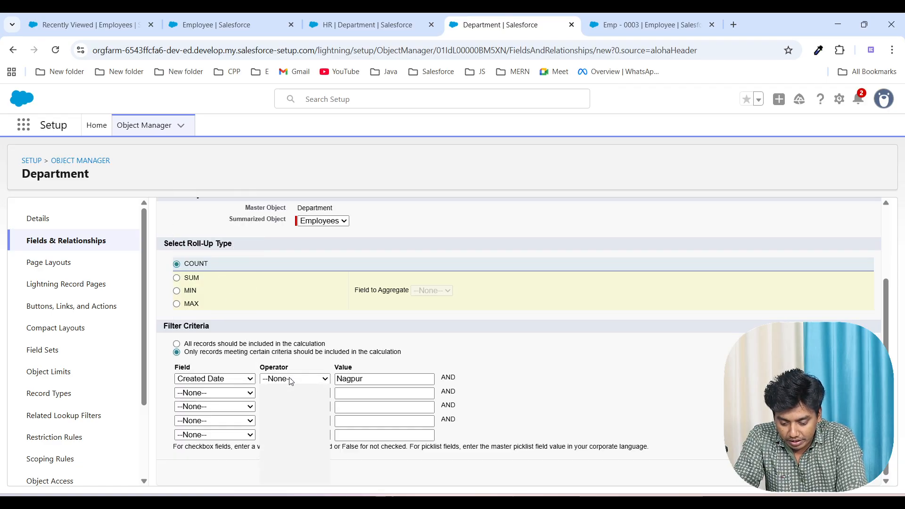
left_click(290, 378)
left_click(289, 418)
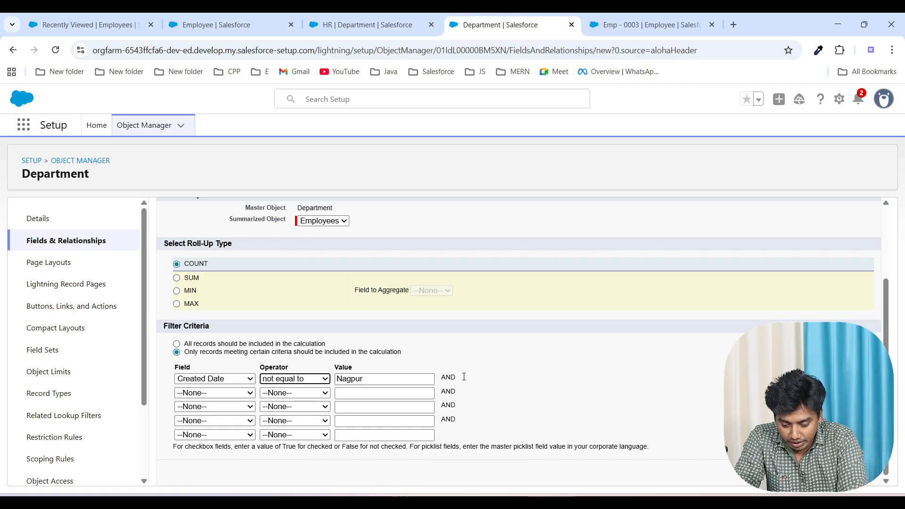
left_click(519, 394)
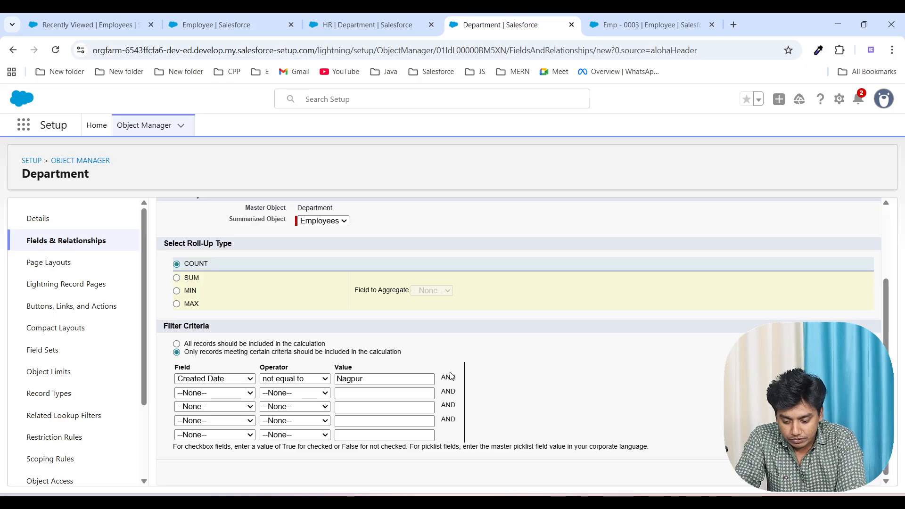
Step: Change the roll-up type to SUM and set the third filter row's operator to "does not contain"
left_click(177, 278)
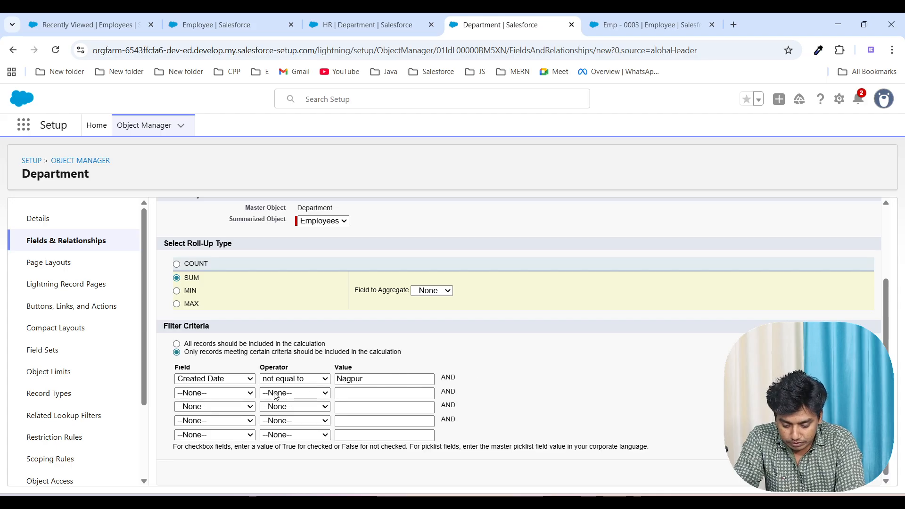
left_click(295, 407)
left_click(291, 295)
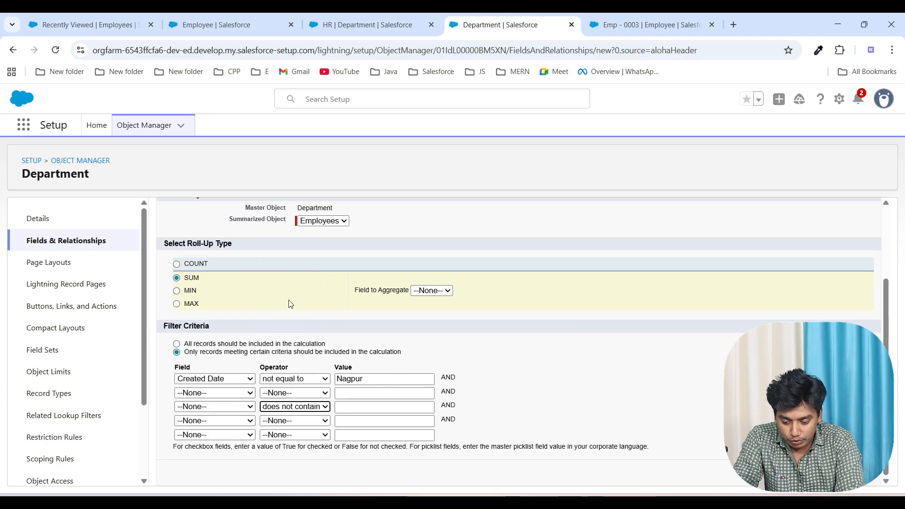
left_click(404, 406)
left_click(604, 392)
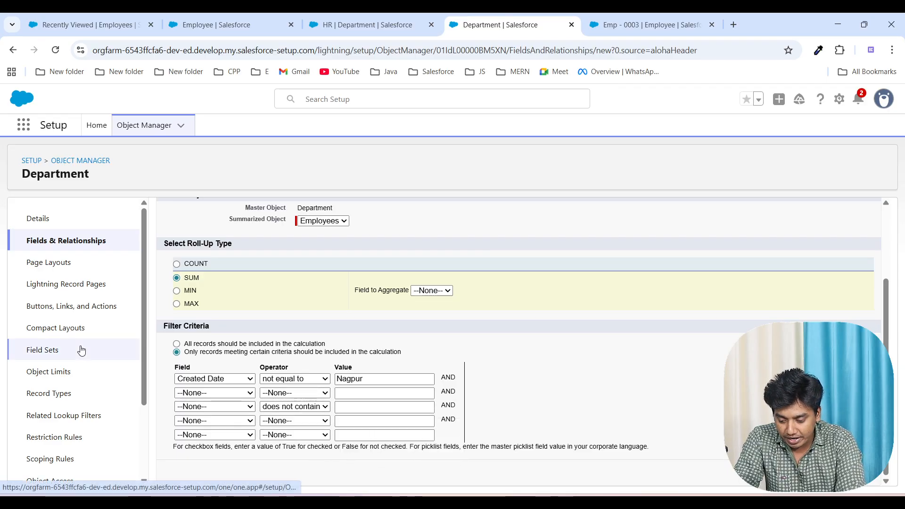
Step: Open Setup from the Emp - 0003 employee record and find the Lead Assignment Rules page
scroll(98, 388, "down", 2)
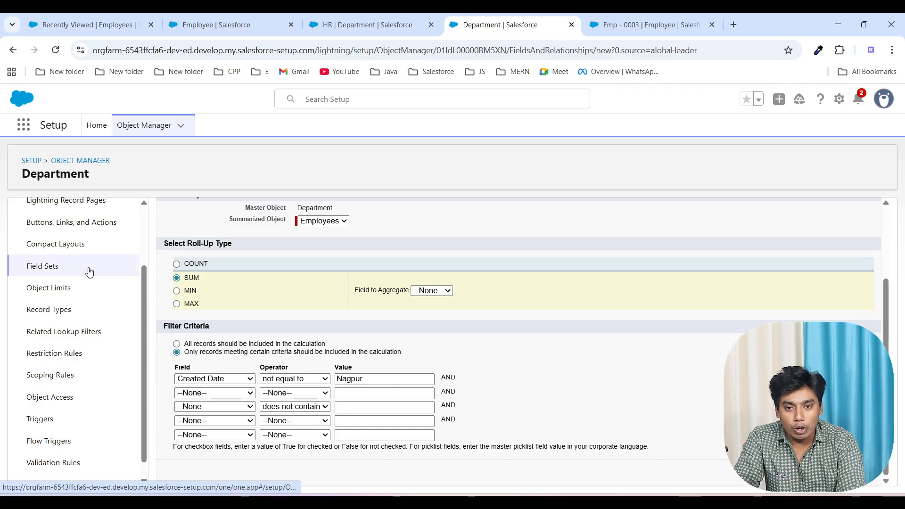
left_click(376, 27)
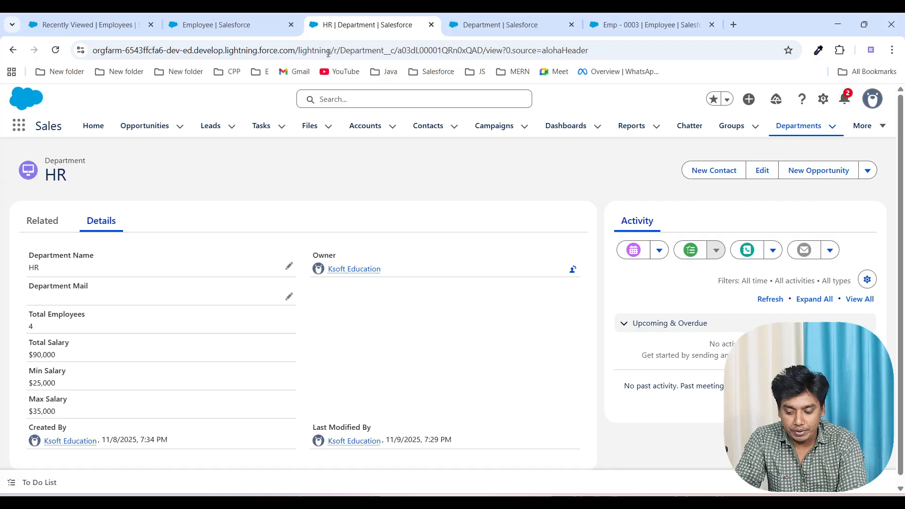
left_click(640, 27)
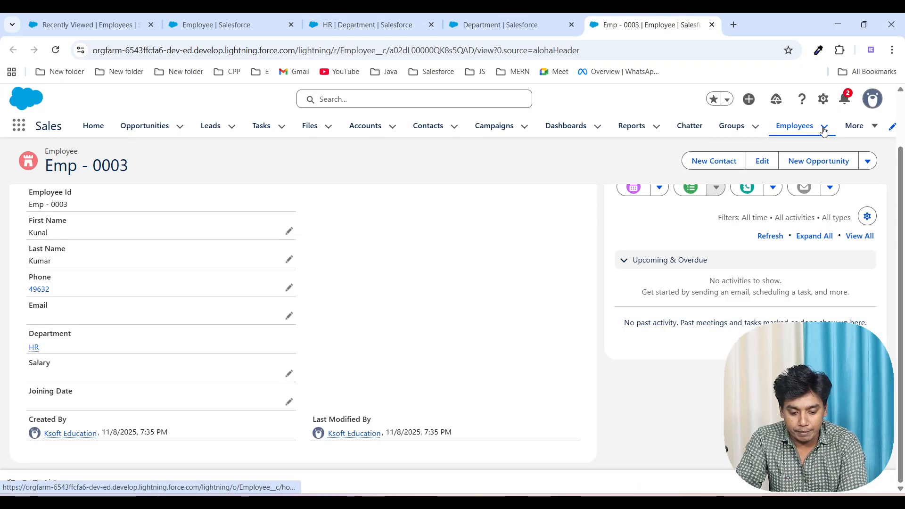
left_click(824, 99)
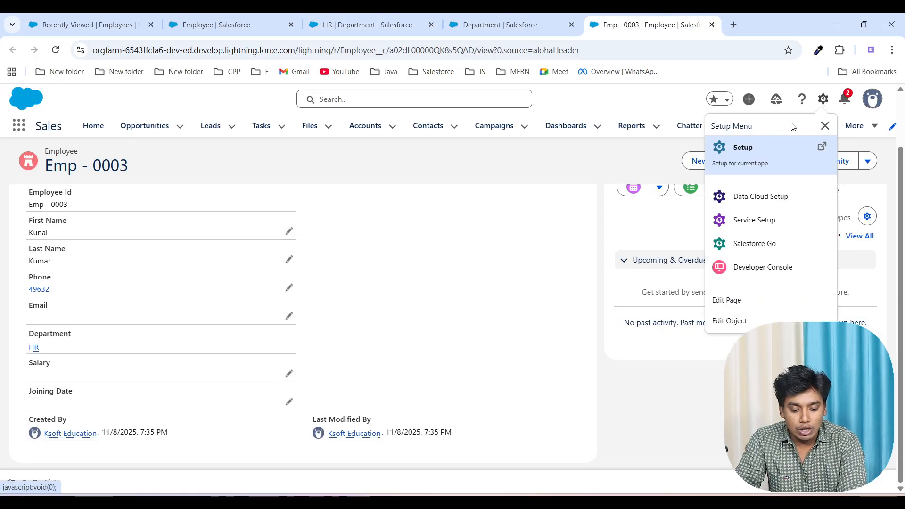
left_click(757, 161)
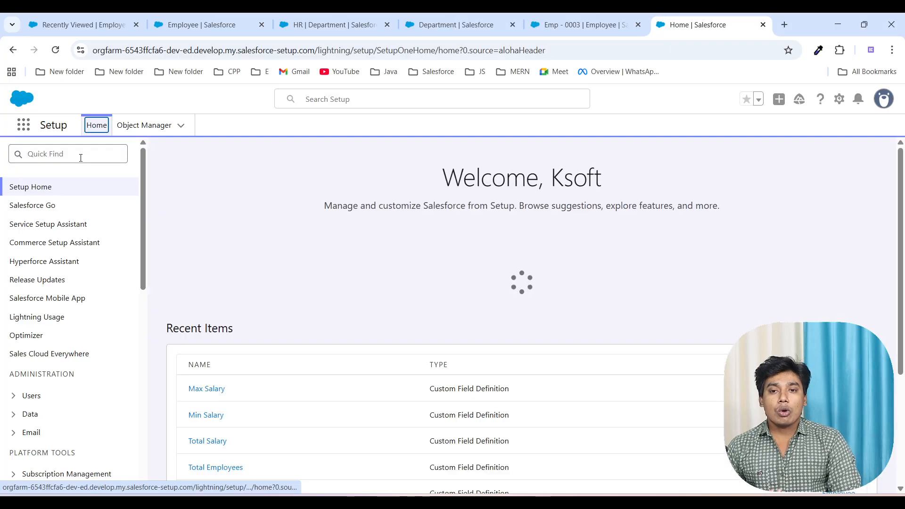
left_click(81, 157)
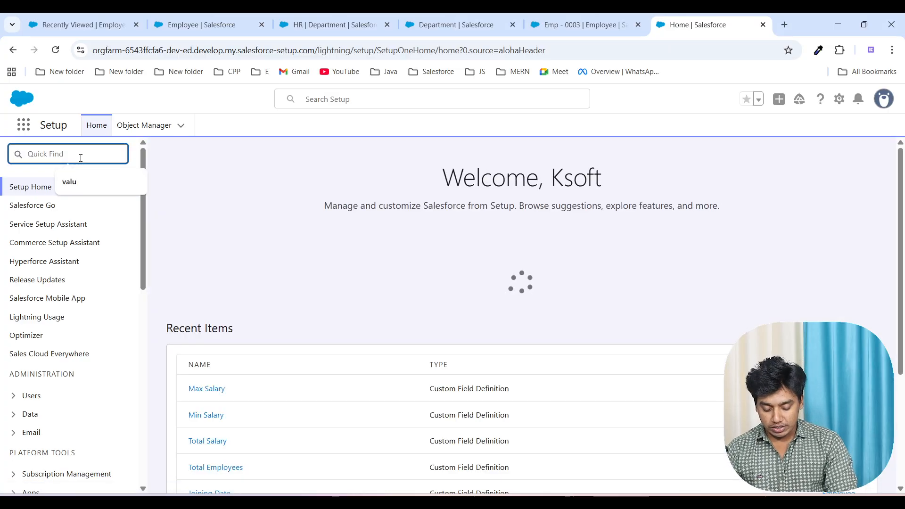
type("lea")
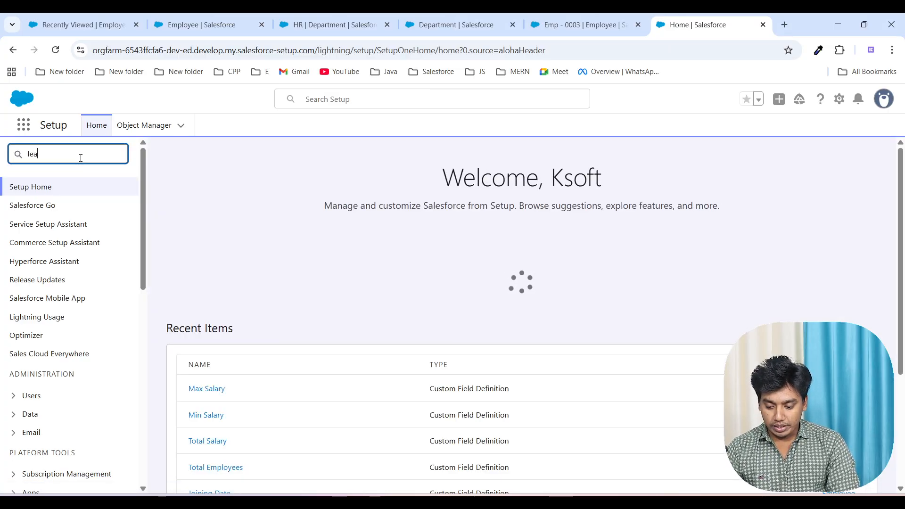
type("d ass")
left_click(92, 223)
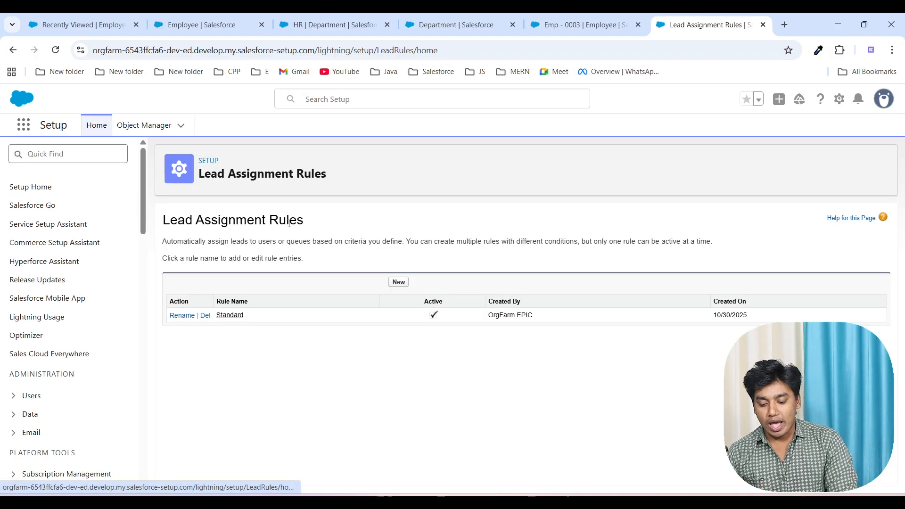
Step: View the blank form for a new lead assignment rule, cancel it, and open the Standard rule's details
left_click(400, 283)
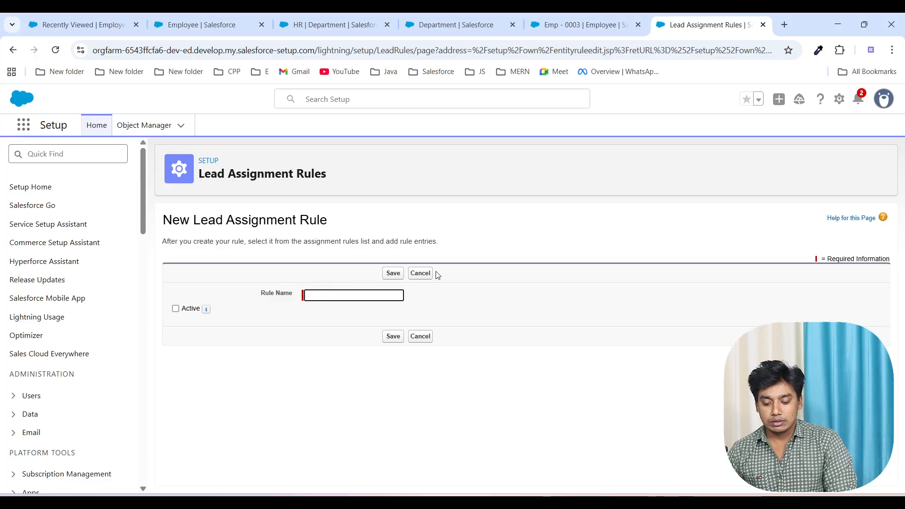
left_click(420, 273)
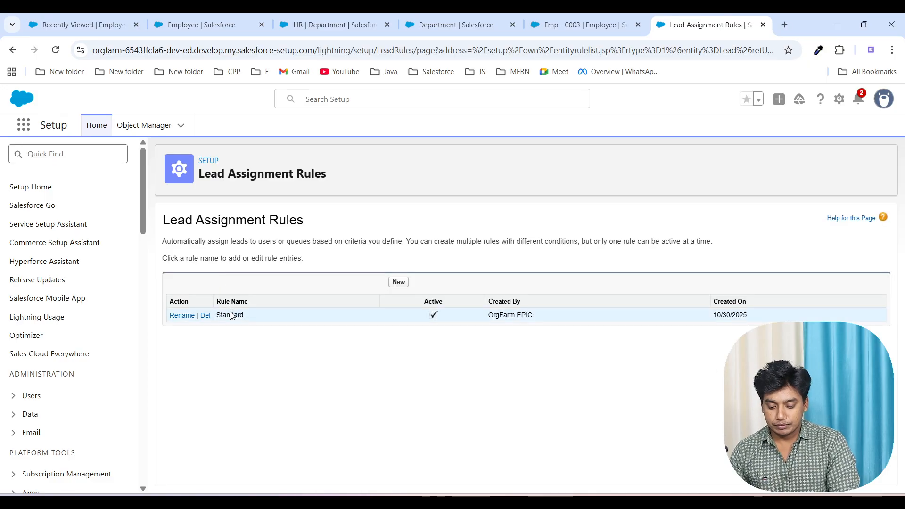
left_click(230, 315)
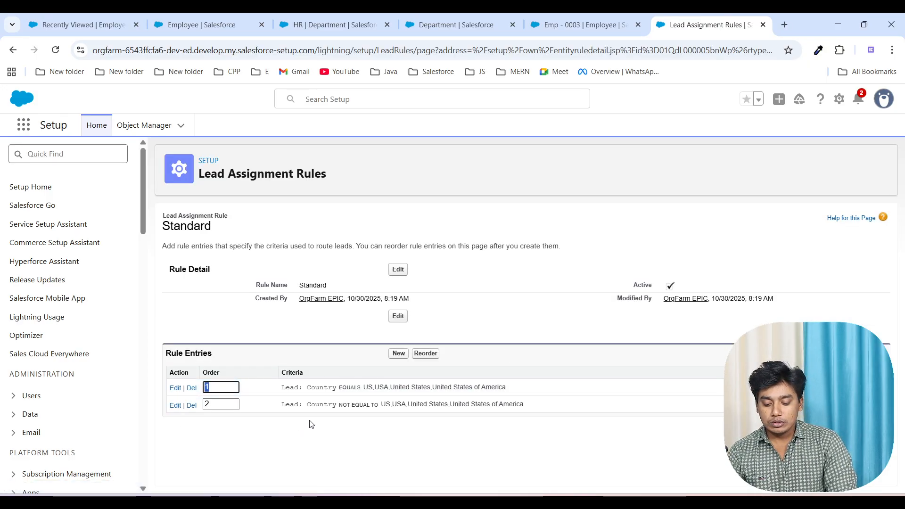
Step: Open a new rule entry form for the Standard lead assignment rule and examine its criteria rows
left_click(398, 354)
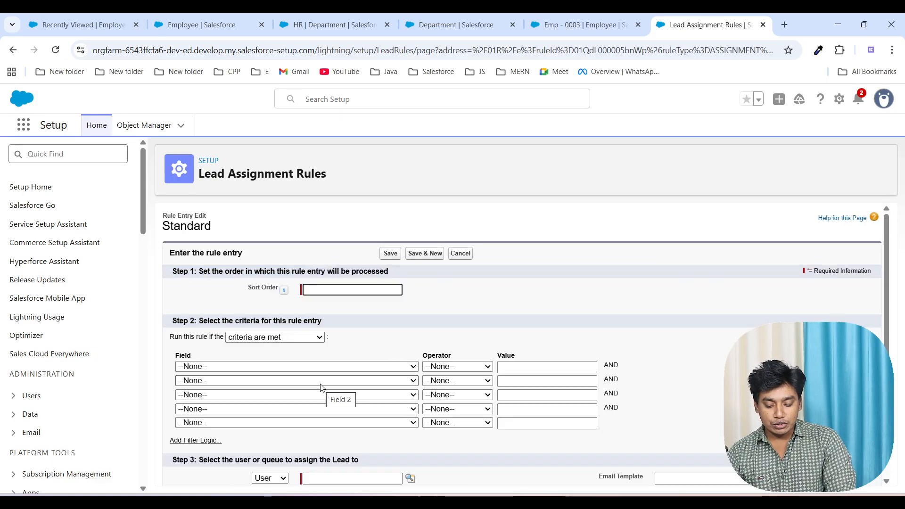
scroll(321, 386, "down", 1)
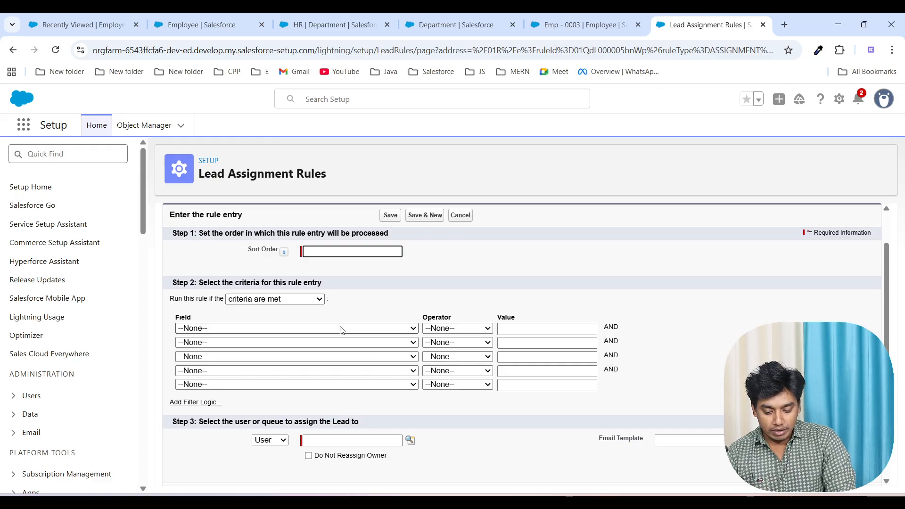
left_click(324, 329)
left_click(523, 269)
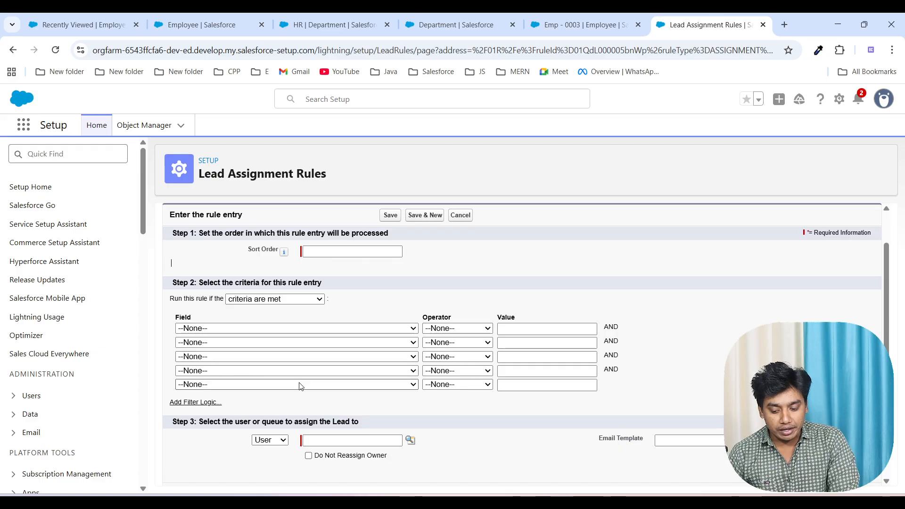
Step: Display the numbered criteria rows and Filter Logic box in the rule entry, and view its suggested expressions
left_click(193, 403)
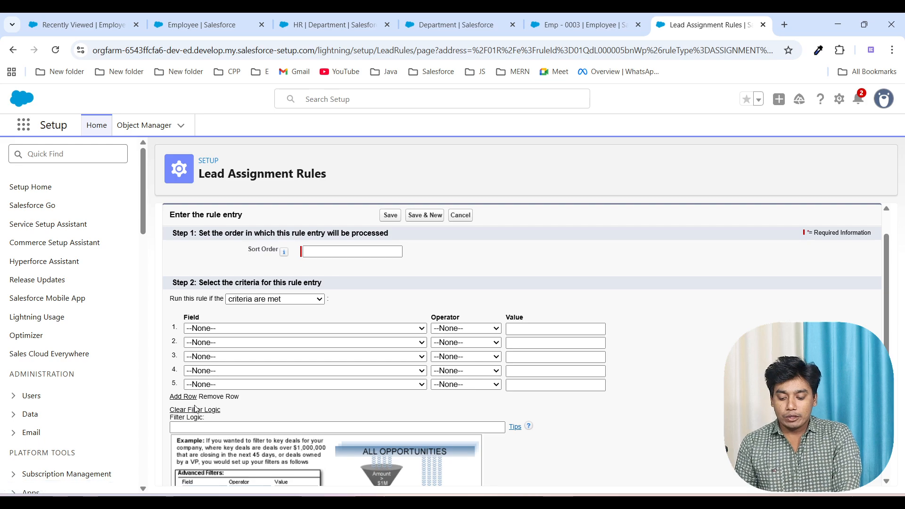
scroll(203, 401, "down", 1)
left_click(216, 382)
left_click(217, 382)
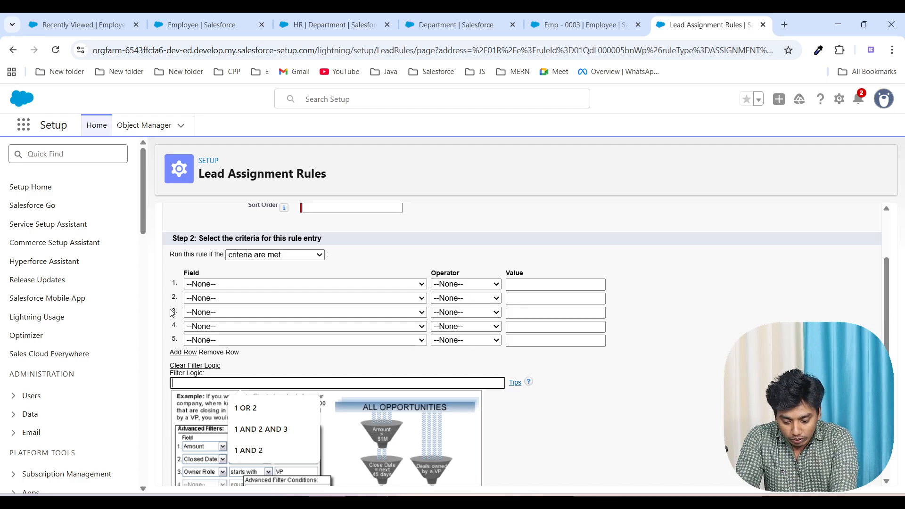
left_click(658, 391)
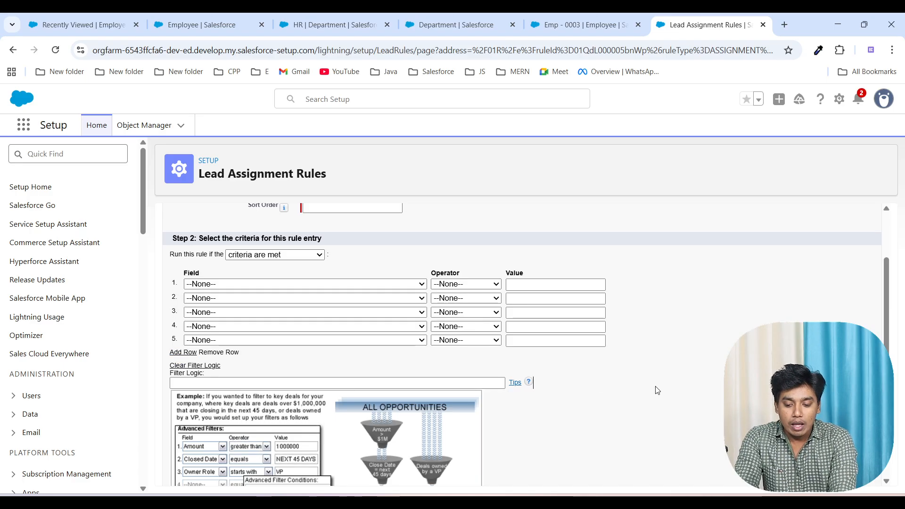
Step: Return to the Department setup page, restart the new custom field wizard, and choose Roll-Up Summary as the data type
left_click(588, 29)
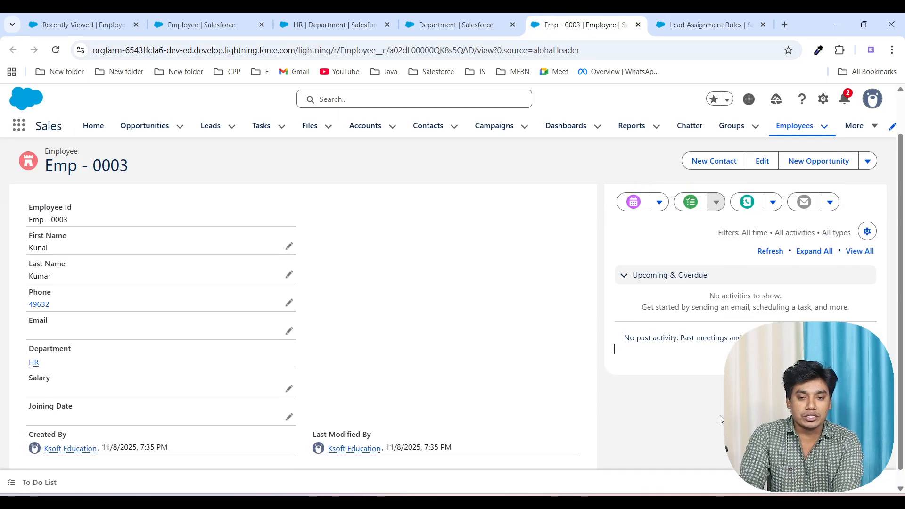
scroll(721, 420, "up", 2)
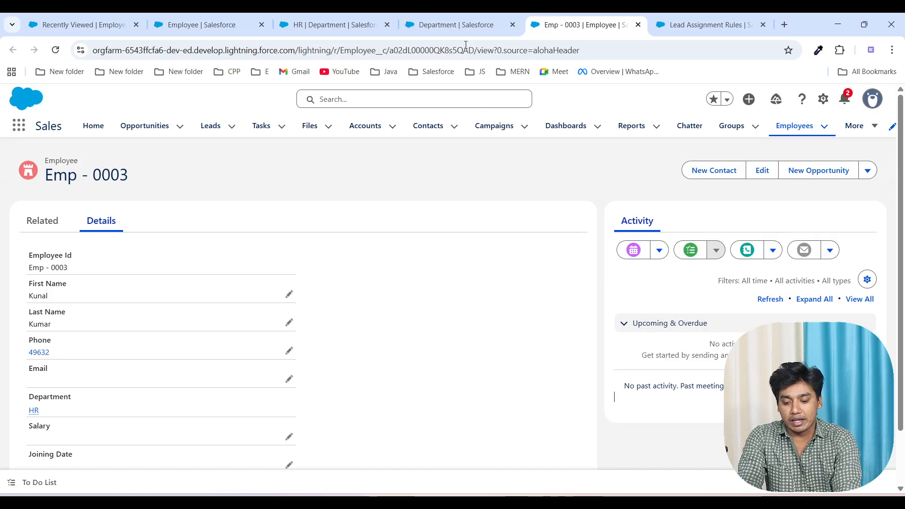
left_click(457, 29)
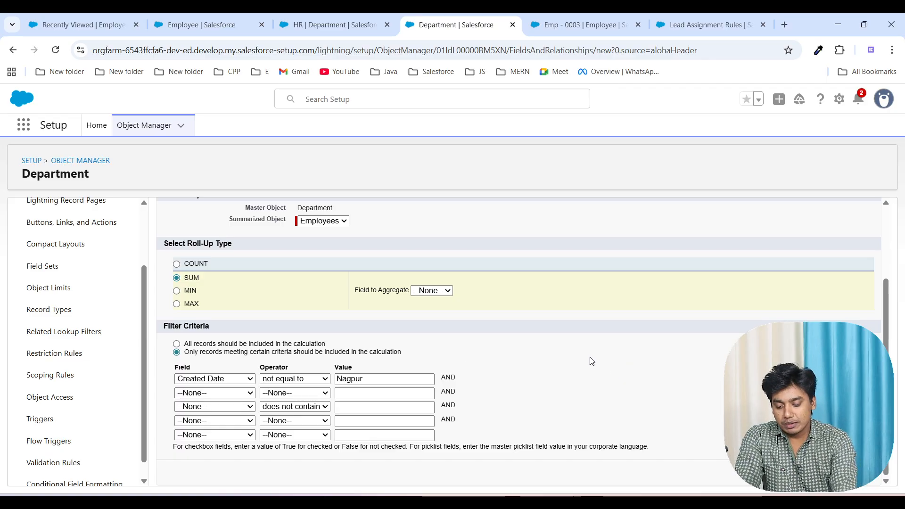
scroll(590, 358, "up", 3)
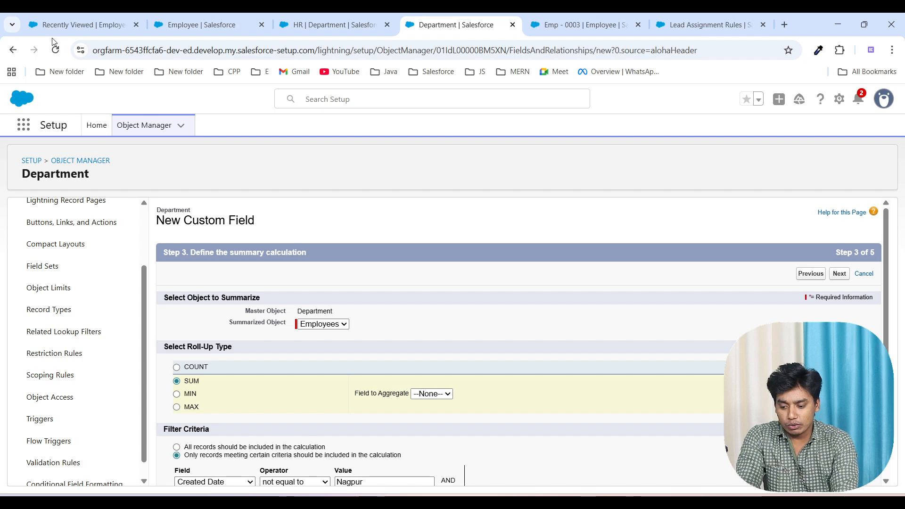
left_click(55, 50)
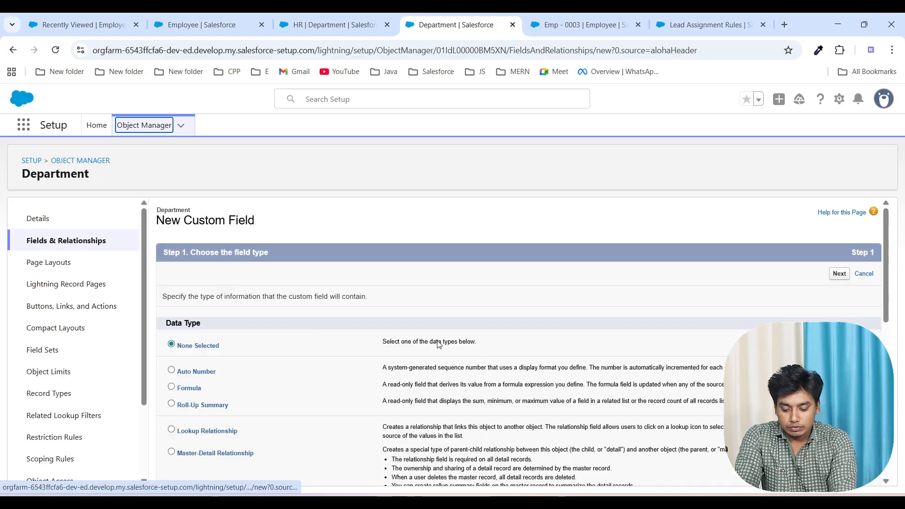
scroll(438, 340, "down", 5)
scroll(438, 341, "up", 5)
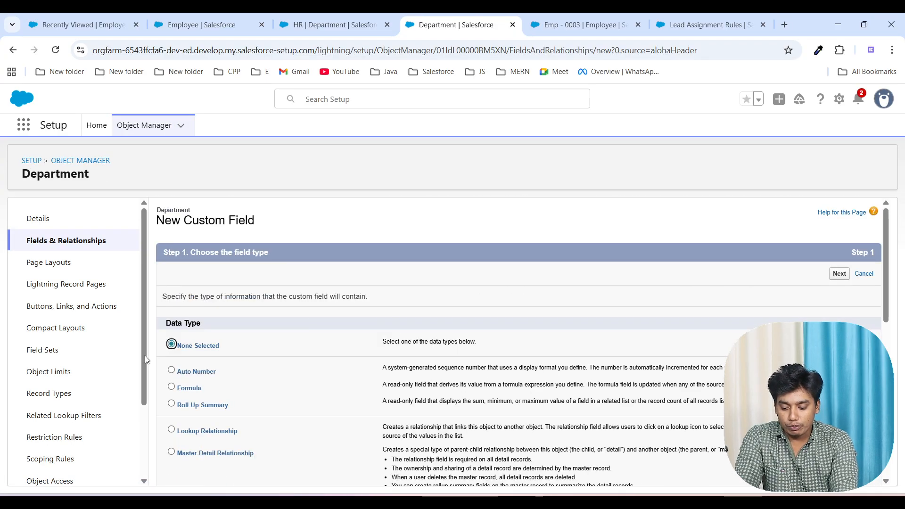
left_click(172, 404)
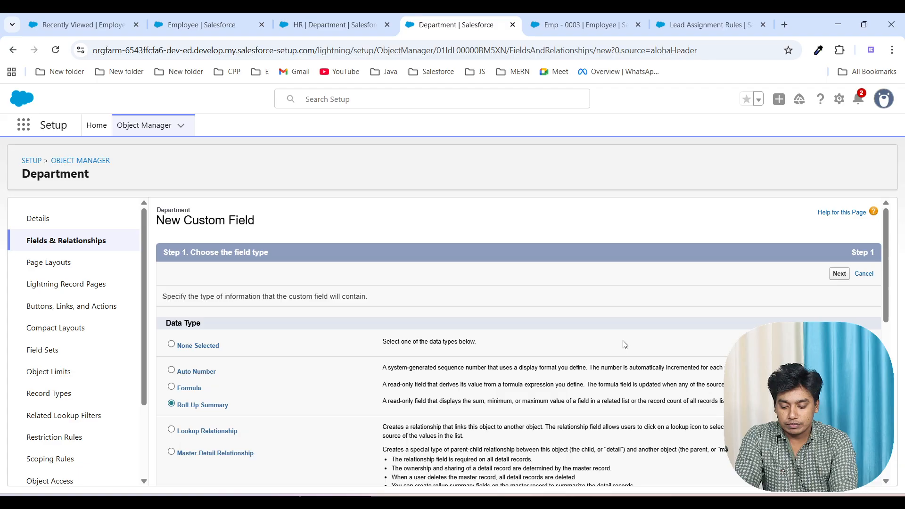
left_click(839, 275)
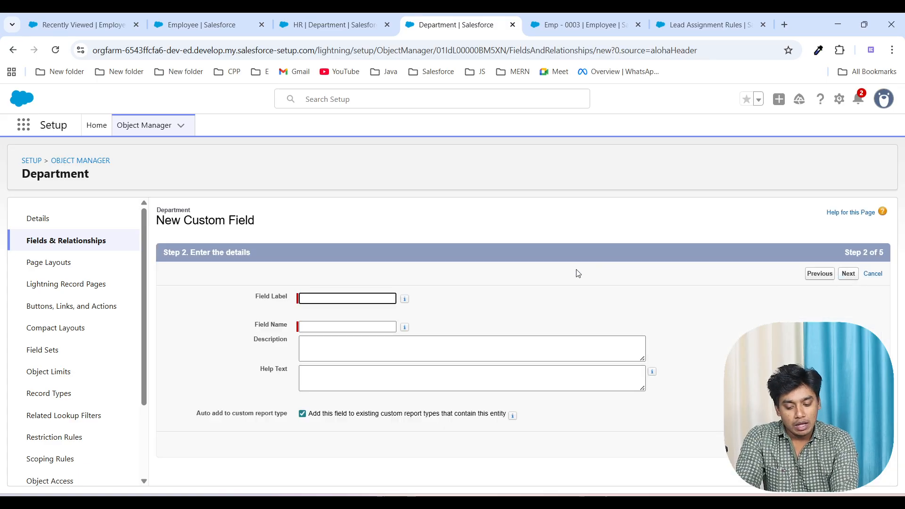
Step: Enter "No of Jr Employee" as the field label and continue to the summary calculation
left_click(342, 296)
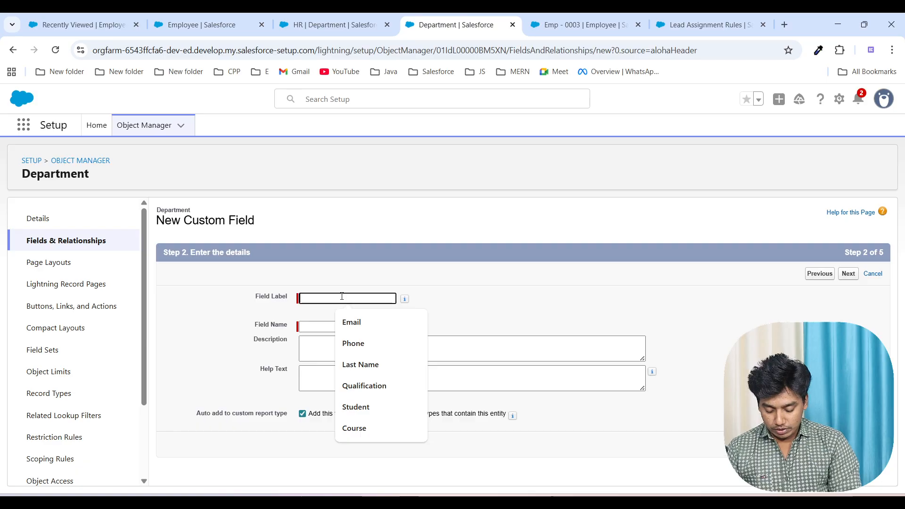
type("N")
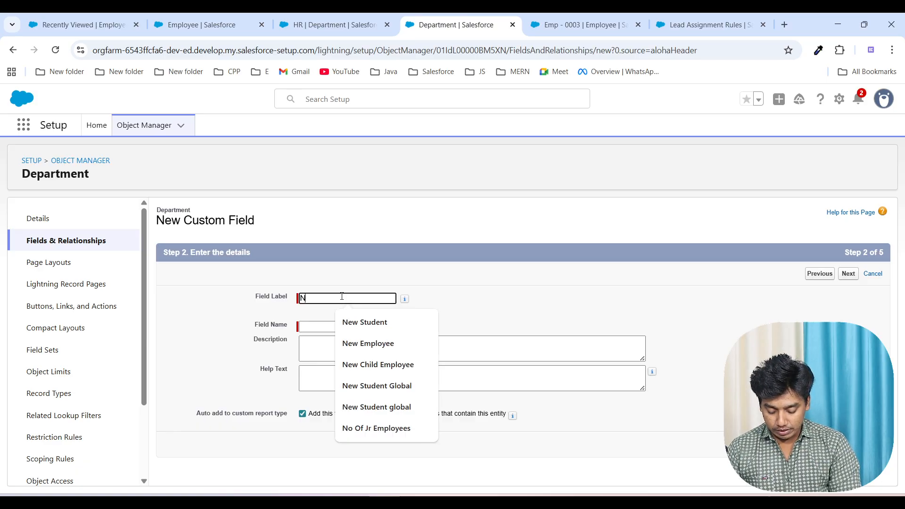
type("o of Jr Emp,oyee")
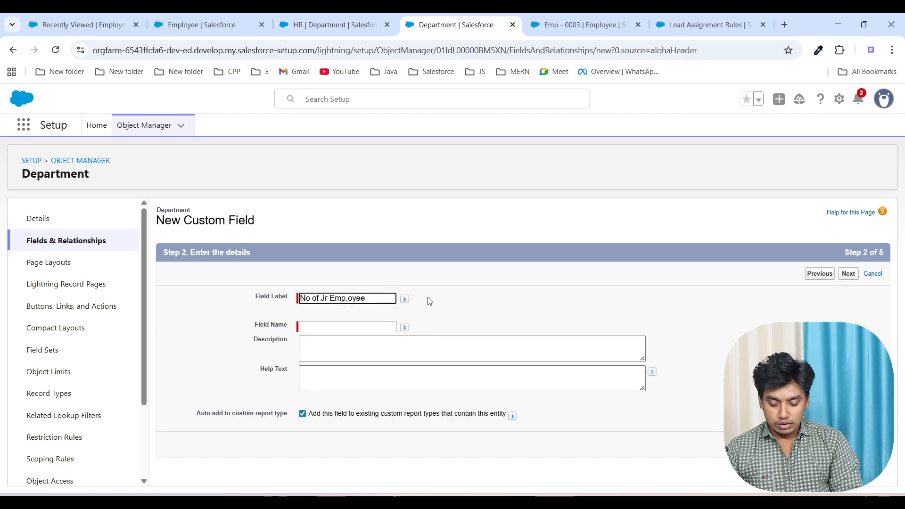
key("BackSpace")
key("BackSpace")
key("BackSpace")
key("BackSpace")
key("BackSpace")
type("loy")
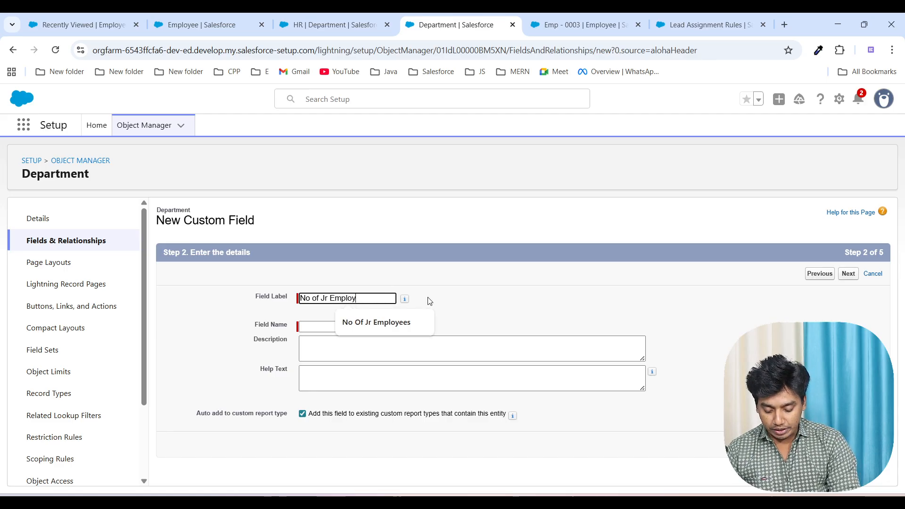
type("ee")
left_click(524, 301)
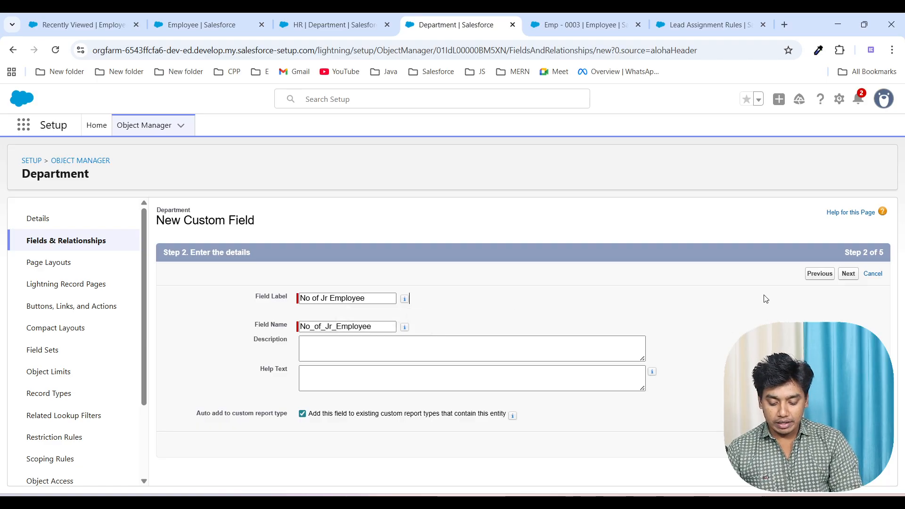
left_click(848, 274)
Step: Restrict the roll-up to only records meeting certain criteria and review the filter rows and available operators
scroll(529, 362, "down", 1)
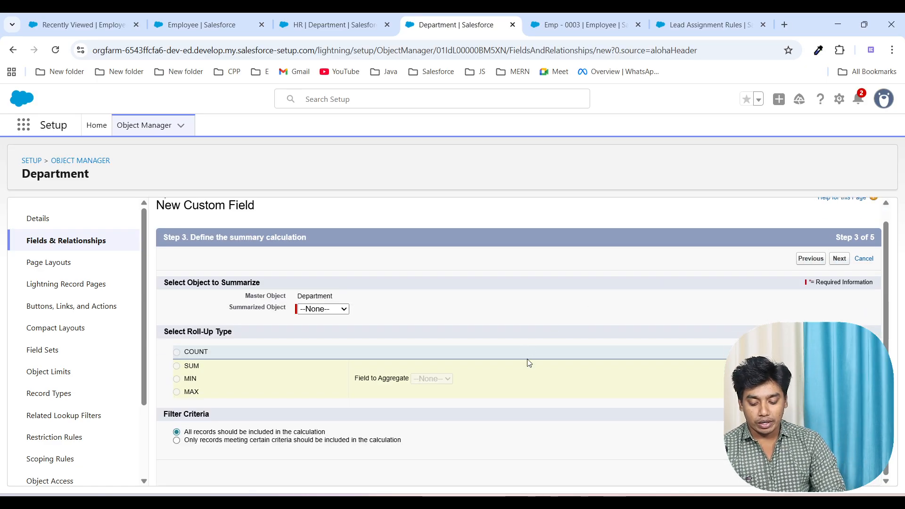
left_click(177, 441)
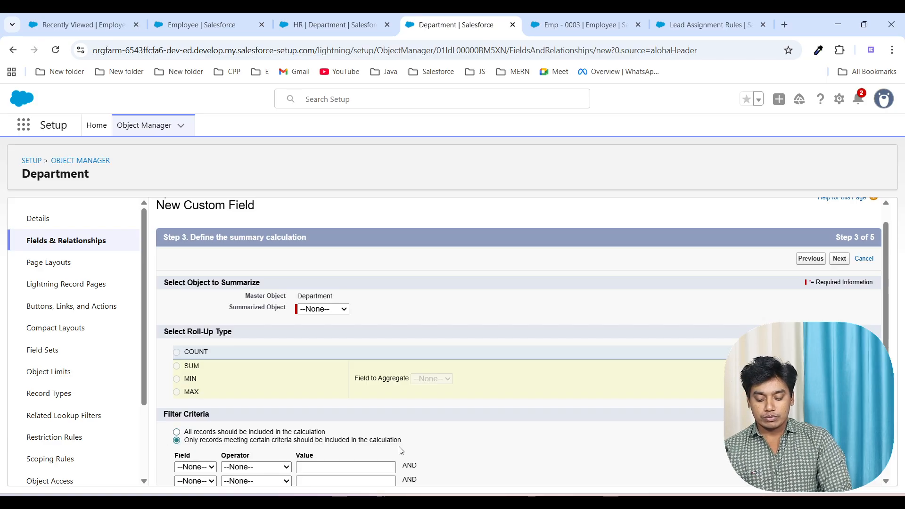
scroll(400, 450, "down", 2)
triple_click(428, 445)
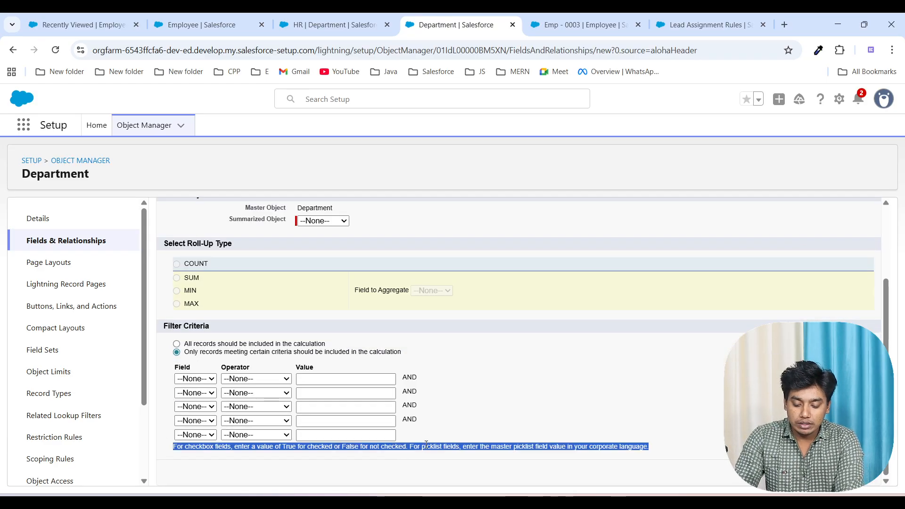
left_click(614, 444)
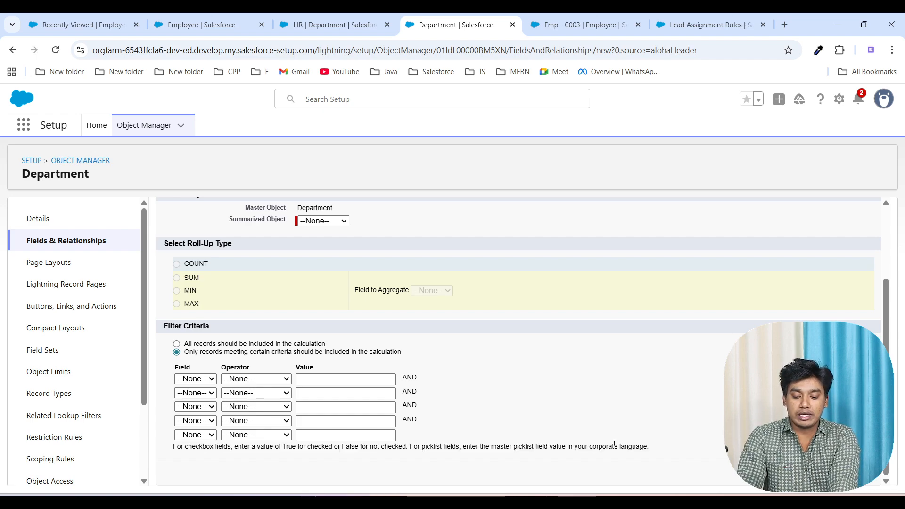
left_click(246, 395)
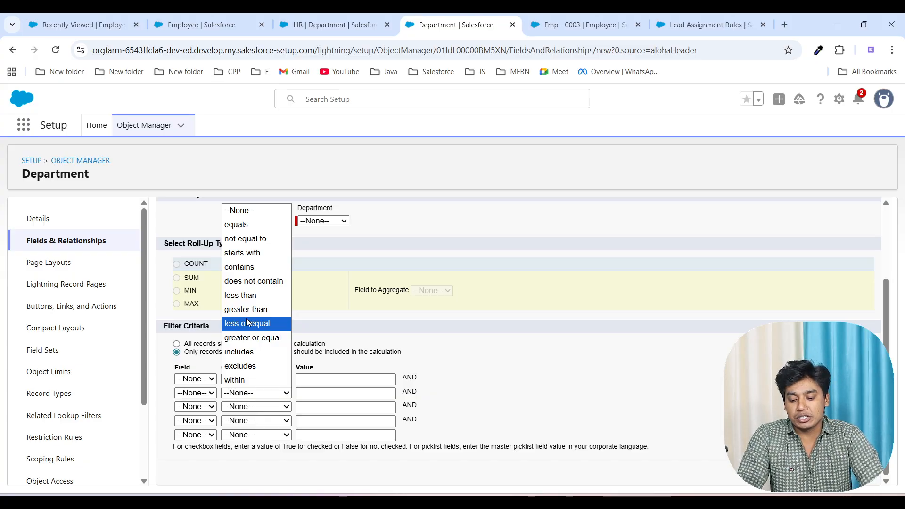
left_click(427, 392)
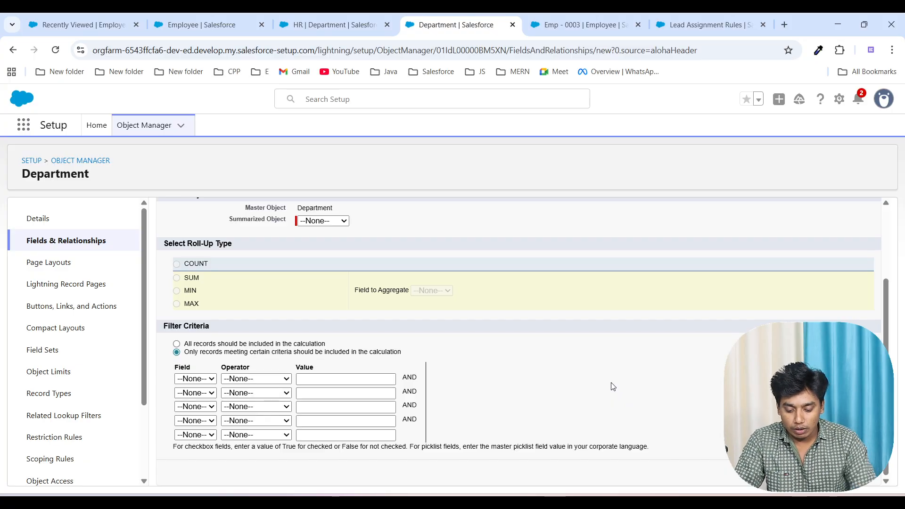
Step: Switch to the whiteboard and handwrite "Employee" and "equals" as the start of a second condition below the Emp Type row
left_click(610, 505)
double_click(504, 343)
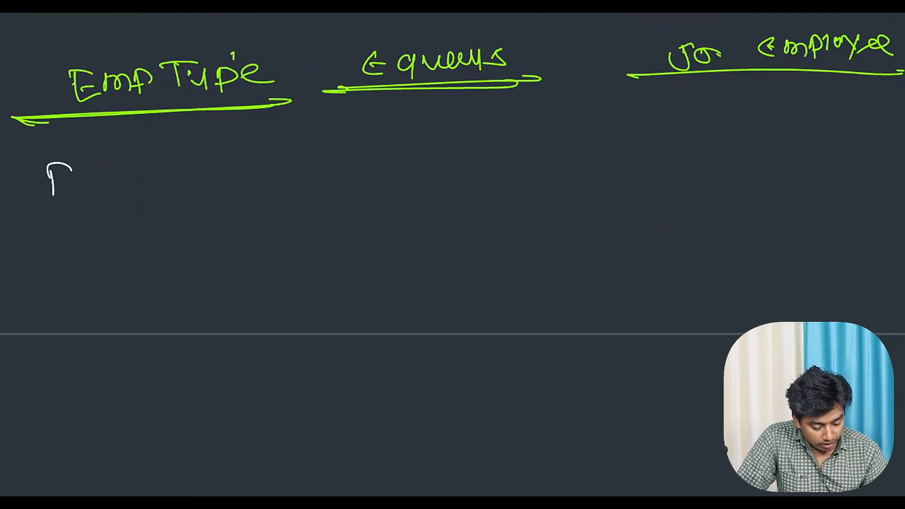
left_click_drag(108, 181, 104, 183)
mouse_move(121, 163)
left_mouse_down()
mouse_move(126, 187)
mouse_move(152, 166)
mouse_move(224, 177)
left_mouse_up()
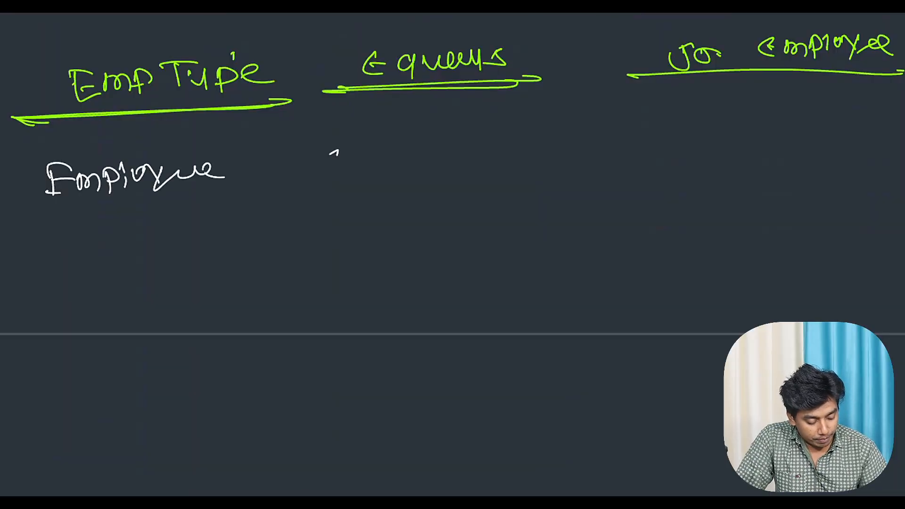
left_click_drag(338, 152, 347, 166)
left_click_drag(361, 151, 365, 172)
mouse_move(371, 151)
left_mouse_down()
mouse_move(388, 155)
mouse_move(429, 140)
mouse_move(431, 158)
left_mouse_up()
left_click_drag(456, 137, 442, 151)
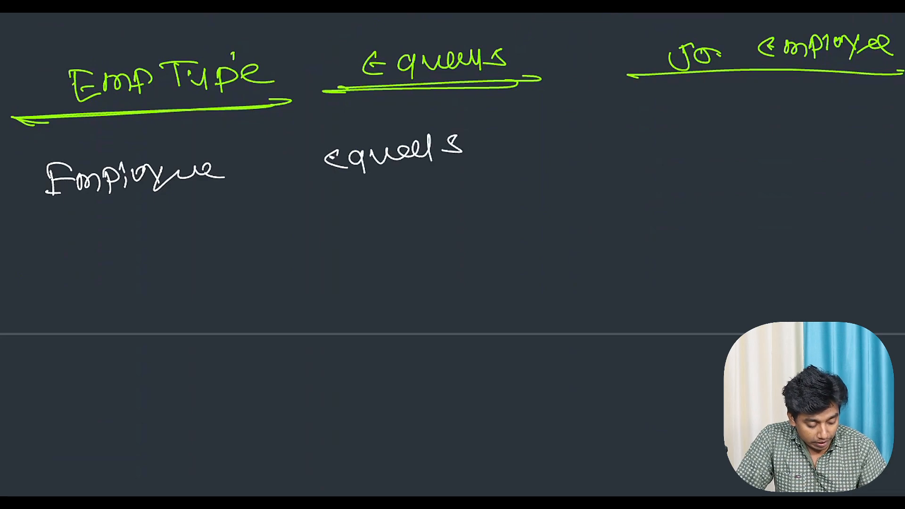
Step: Handwrite "Sr Employee" as the second condition's value beneath "Jr Employee"
left_click_drag(654, 131, 638, 147)
mouse_move(660, 133)
left_mouse_down()
mouse_move(664, 142)
mouse_move(688, 140)
left_mouse_up()
left_click_drag(757, 122, 760, 138)
left_click_drag(748, 129, 789, 141)
mouse_move(793, 124)
left_mouse_down()
mouse_move(793, 132)
mouse_move(815, 122)
mouse_move(899, 139)
left_mouse_up()
Step: Label the two handwritten conditions with circled numbers 1 and 2
left_click_drag(15, 92, 27, 90)
mouse_move(37, 76)
left_mouse_down()
mouse_move(33, 104)
mouse_move(48, 71)
left_mouse_up()
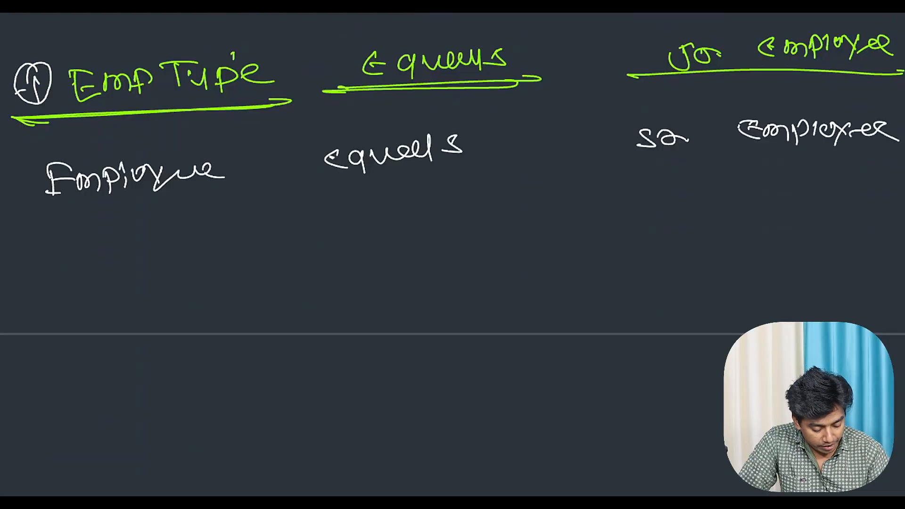
left_click_drag(19, 163, 29, 178)
mouse_move(33, 153)
left_mouse_down()
mouse_move(4, 188)
mouse_move(43, 158)
left_mouse_up()
Step: Handwrite the filter logic "1 OR 2" below the conditions and draw a frame around it
left_click_drag(99, 289, 99, 310)
left_click_drag(86, 310, 121, 307)
mouse_move(175, 286)
left_mouse_down()
mouse_move(181, 302)
mouse_move(176, 284)
left_mouse_up()
mouse_move(193, 282)
left_mouse_down()
mouse_move(193, 304)
mouse_move(223, 295)
left_mouse_up()
mouse_move(264, 286)
left_mouse_down()
mouse_move(288, 282)
mouse_move(313, 298)
left_mouse_up()
left_click_drag(58, 279, 56, 338)
mouse_move(39, 270)
left_mouse_down()
mouse_move(344, 246)
mouse_move(11, 350)
left_mouse_up()
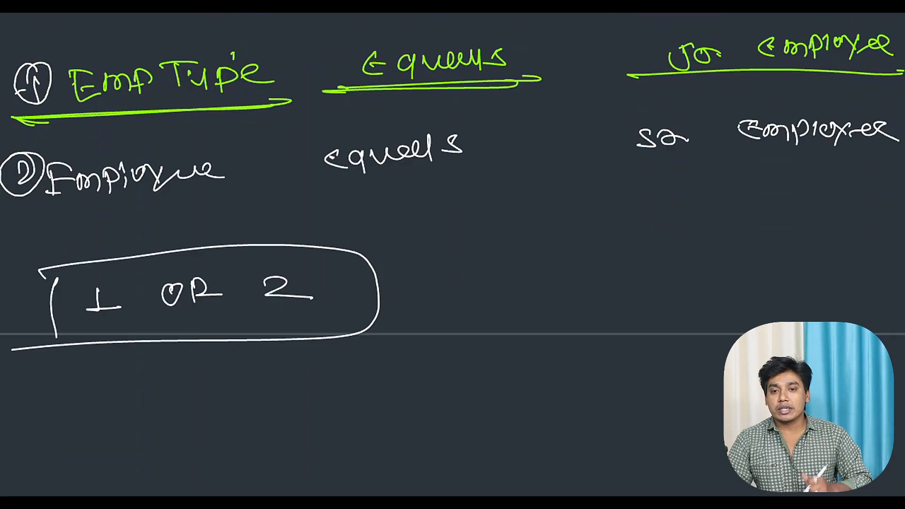